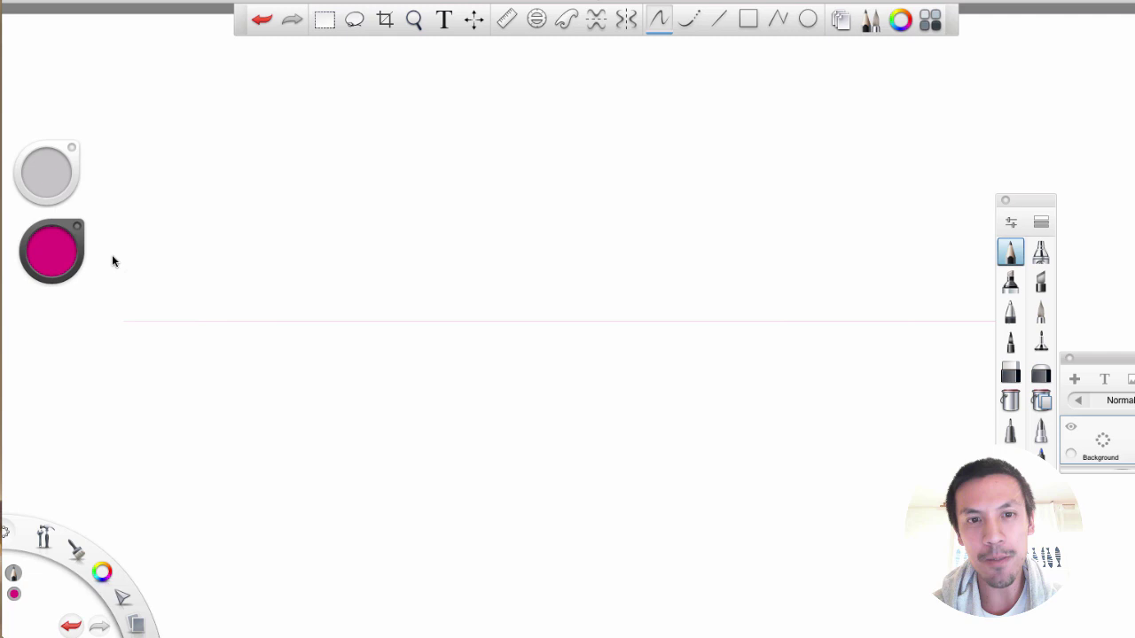
- Draw a vertical line below the horizon for the box's near edge and mark its upper and lower ends
{"action": "key", "text": "super+z"}
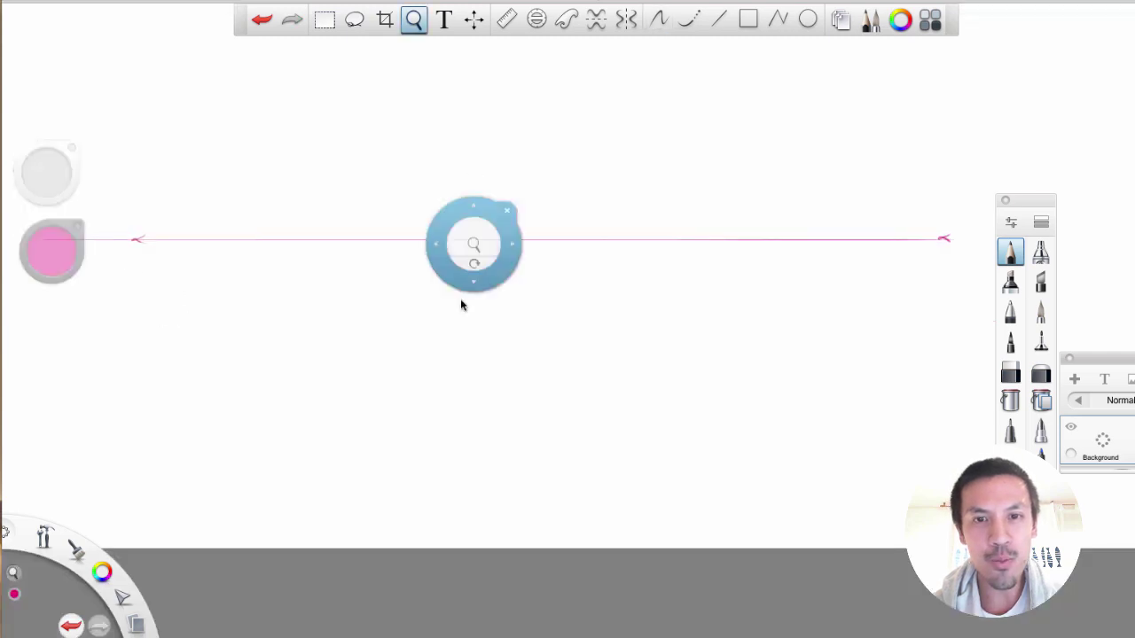
{"action": "left_click_drag", "start_coordinate": [460, 301], "coordinate": [450, 448]}
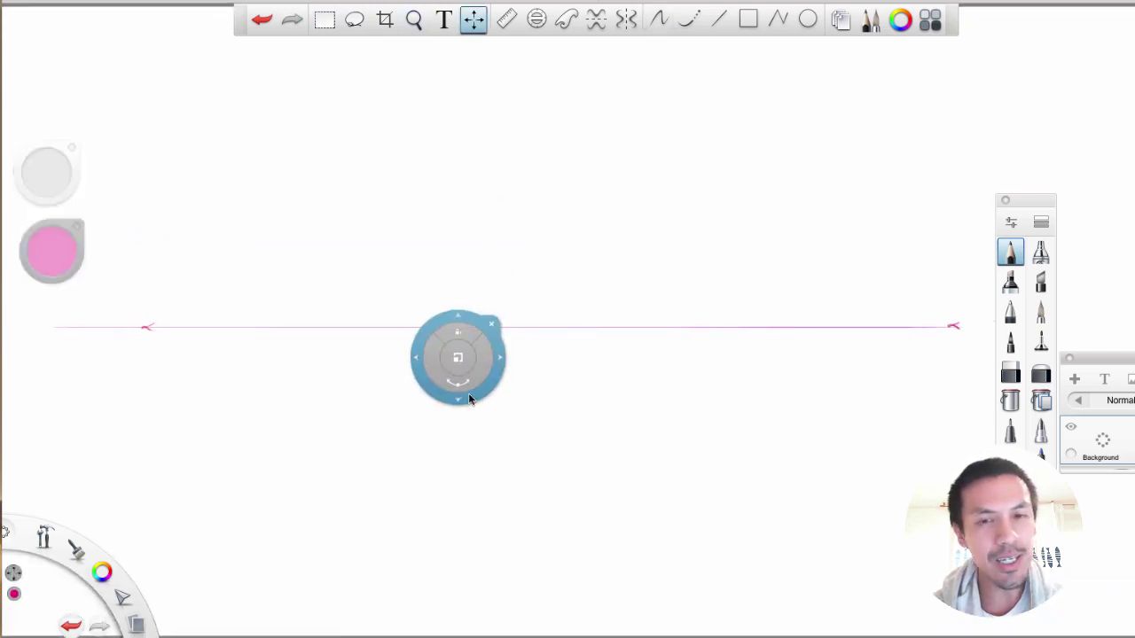
{"action": "left_click_drag", "start_coordinate": [468, 392], "coordinate": [466, 300]}
{"action": "left_click_drag", "start_coordinate": [386, 276], "coordinate": [386, 596]}
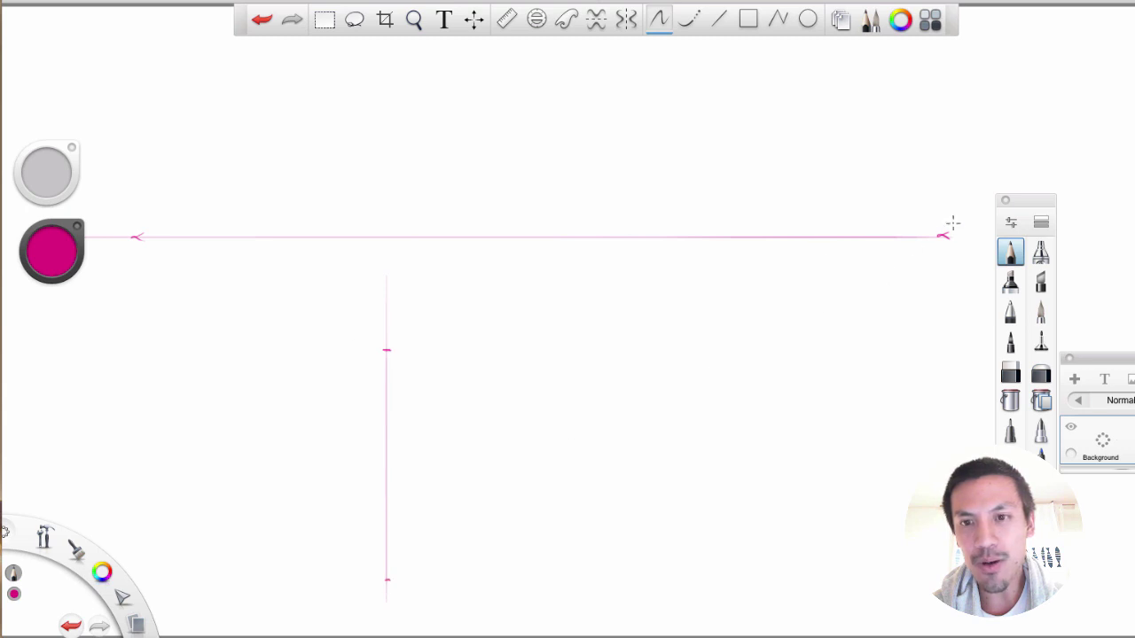
- Draw light lines from the right vanishing point through the upper and lower ends of the near edge
{"action": "left_click_drag", "start_coordinate": [945, 235], "coordinate": [271, 376]}
{"action": "left_click_drag", "start_coordinate": [626, 460], "coordinate": [628, 441]}
{"action": "left_click_drag", "start_coordinate": [944, 219], "coordinate": [328, 601]}
- Align a ruler from the near edge's upper end to the right vanishing point and redraw that perspective line
{"action": "left_click", "coordinate": [536, 19]}
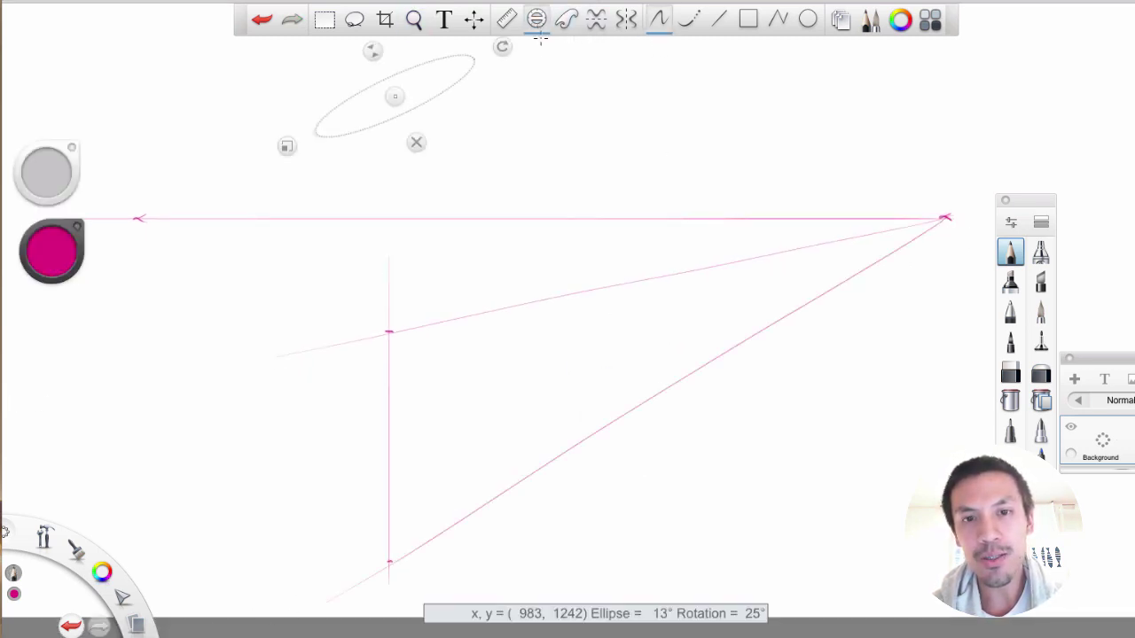
{"action": "left_click", "coordinate": [506, 19]}
{"action": "left_click_drag", "start_coordinate": [502, 446], "coordinate": [393, 359]}
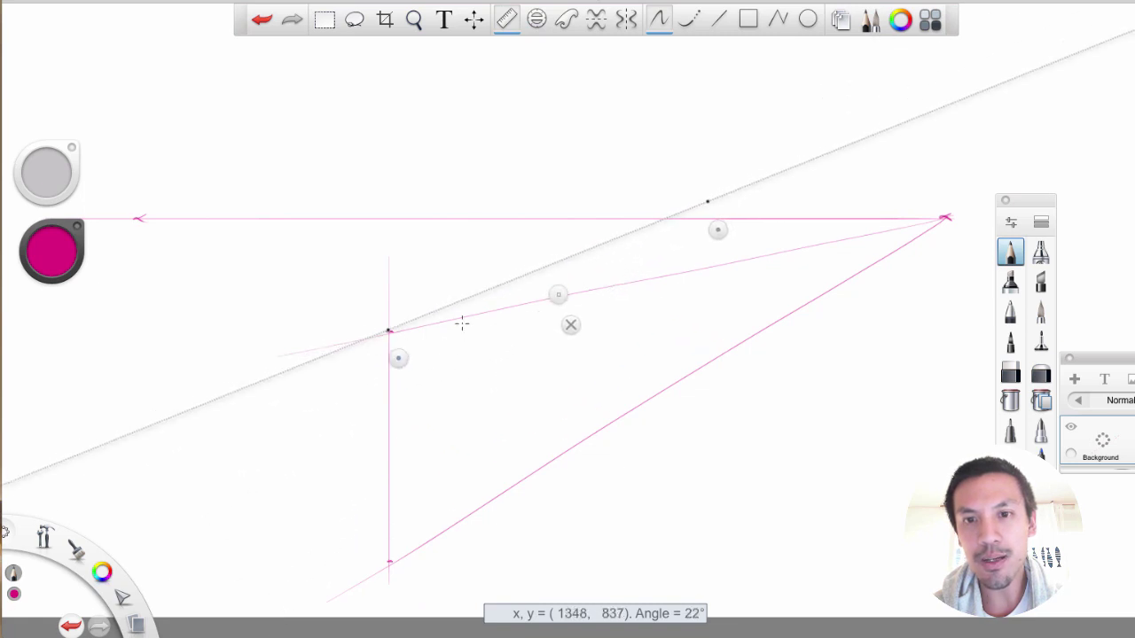
{"action": "left_click_drag", "start_coordinate": [718, 226], "coordinate": [953, 246]}
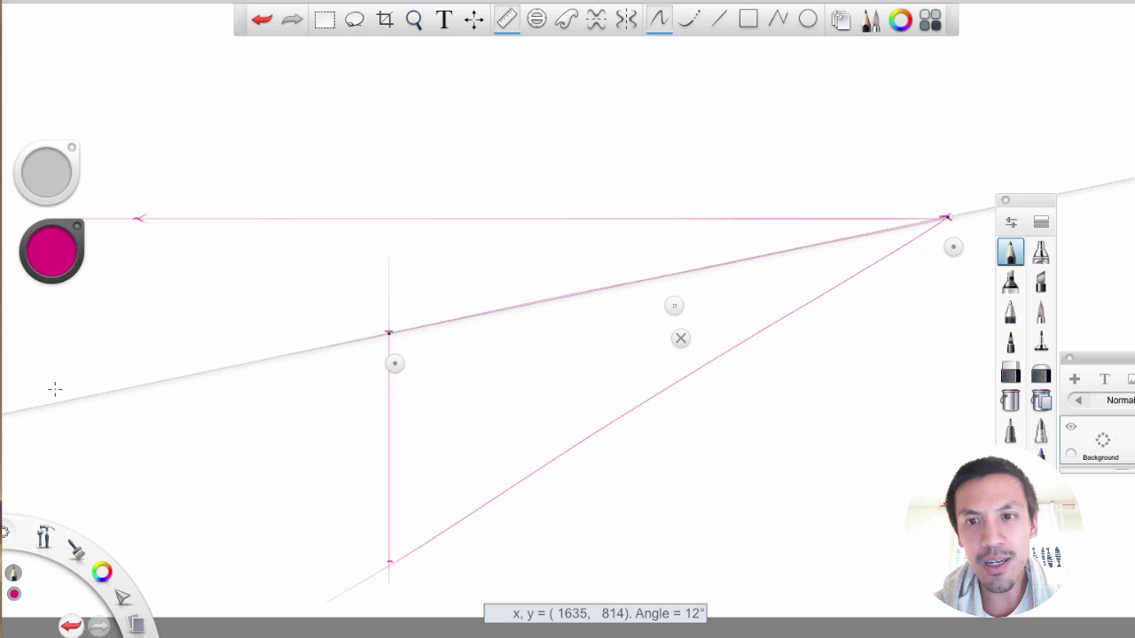
{"action": "left_click", "coordinate": [681, 338]}
- Draw lines from the left vanishing point through both near-edge ends and close the two side faces with vertical lines
{"action": "key", "text": "super+z"}
{"action": "mouse_move", "coordinate": [435, 352]}
{"action": "left_mouse_down"}
{"action": "mouse_move", "coordinate": [87, 196]}
{"action": "mouse_move", "coordinate": [401, 574]}
{"action": "left_mouse_up"}
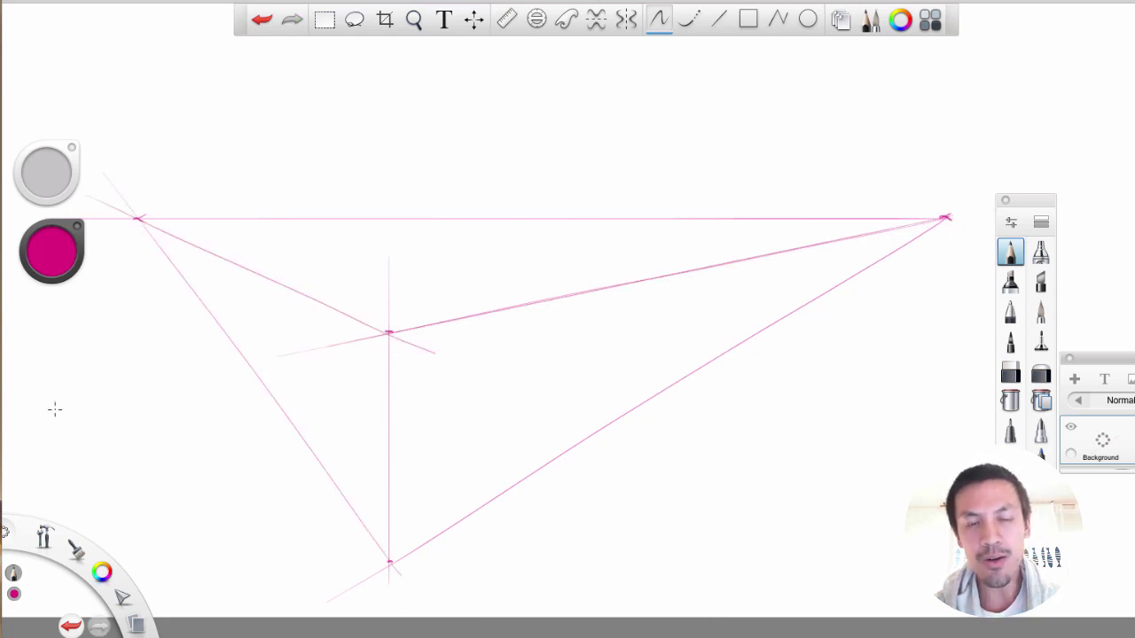
{"action": "mouse_move", "coordinate": [593, 289]}
{"action": "left_mouse_down"}
{"action": "mouse_move", "coordinate": [568, 455]}
{"action": "mouse_move", "coordinate": [595, 461]}
{"action": "left_mouse_up"}
{"action": "left_click_drag", "start_coordinate": [270, 277], "coordinate": [270, 404]}
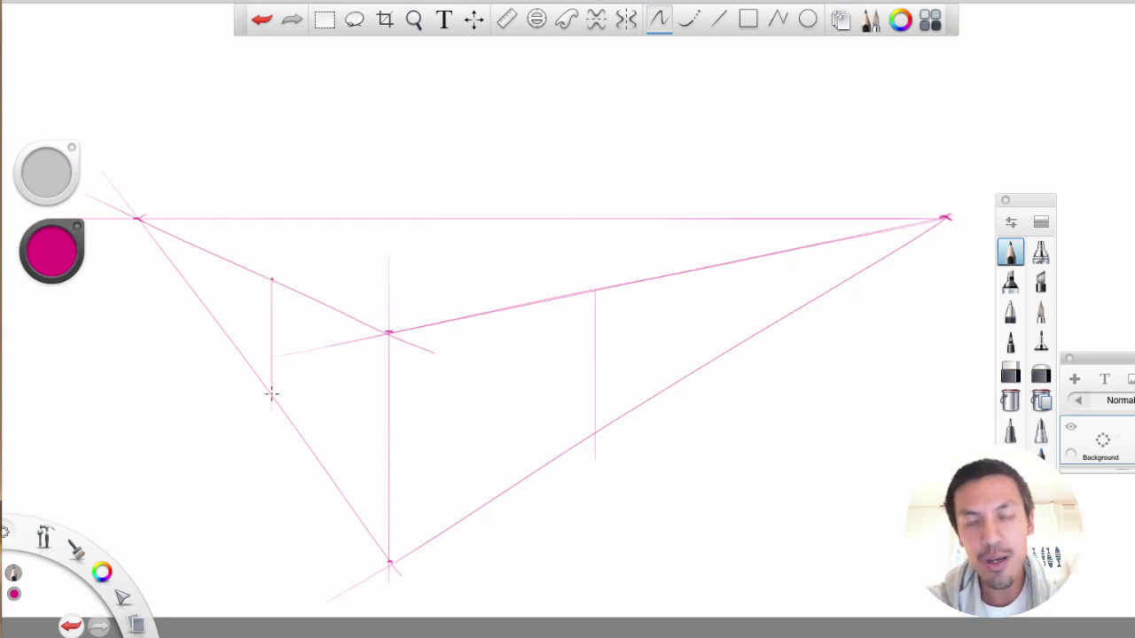
{"action": "left_click_drag", "start_coordinate": [277, 279], "coordinate": [329, 275]}
{"action": "left_click_drag", "start_coordinate": [276, 393], "coordinate": [311, 386]}
{"action": "left_click_drag", "start_coordinate": [313, 385], "coordinate": [327, 383]}
{"action": "key", "text": "super+z"}
{"action": "key", "text": "super+z"}
{"action": "key", "text": "super+z"}
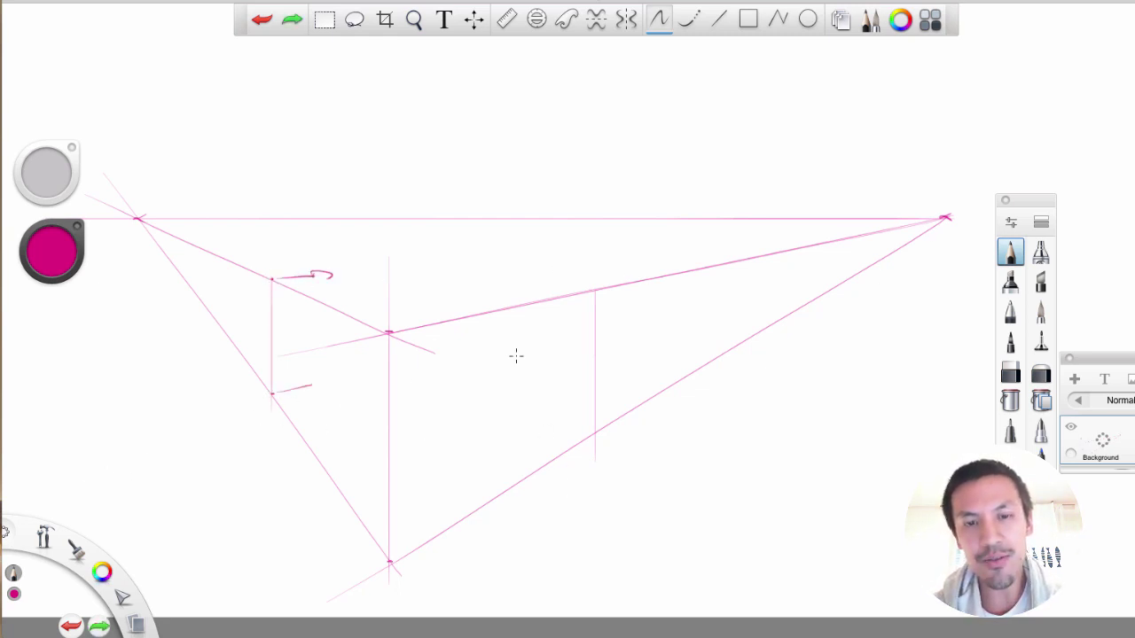
- Draw light lines through the left side edge's upper and lower corners to the right vanishing point
{"action": "mouse_move", "coordinate": [271, 279]}
{"action": "left_mouse_down"}
{"action": "mouse_move", "coordinate": [944, 219]}
{"action": "mouse_move", "coordinate": [110, 438]}
{"action": "left_mouse_up"}
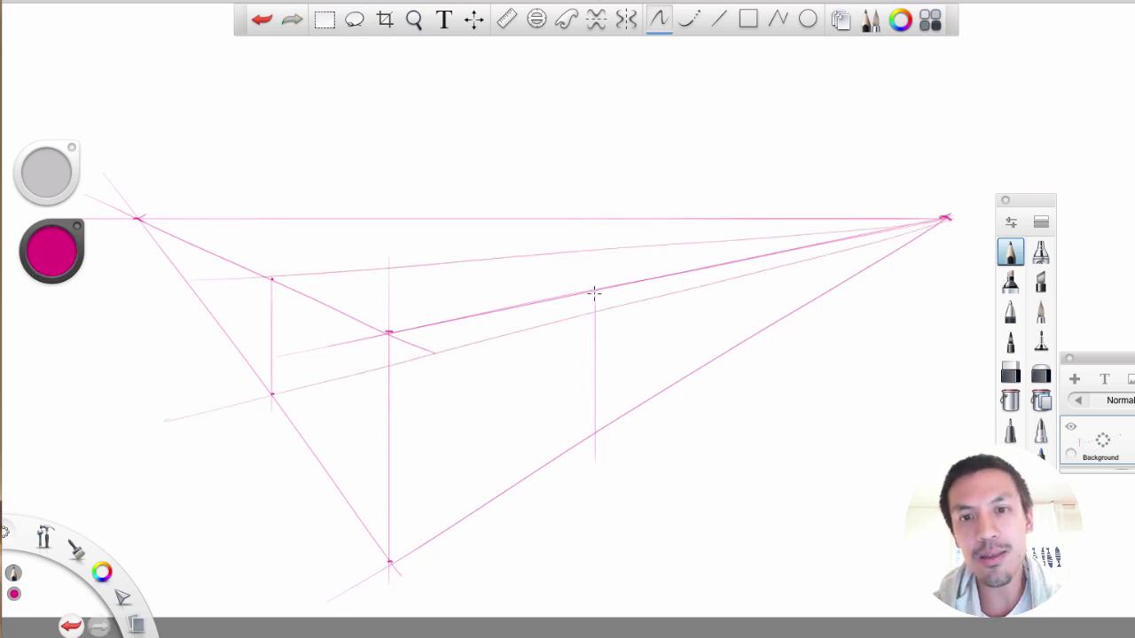
{"action": "left_click_drag", "start_coordinate": [594, 291], "coordinate": [543, 281]}
{"action": "left_click_drag", "start_coordinate": [594, 433], "coordinate": [547, 416]}
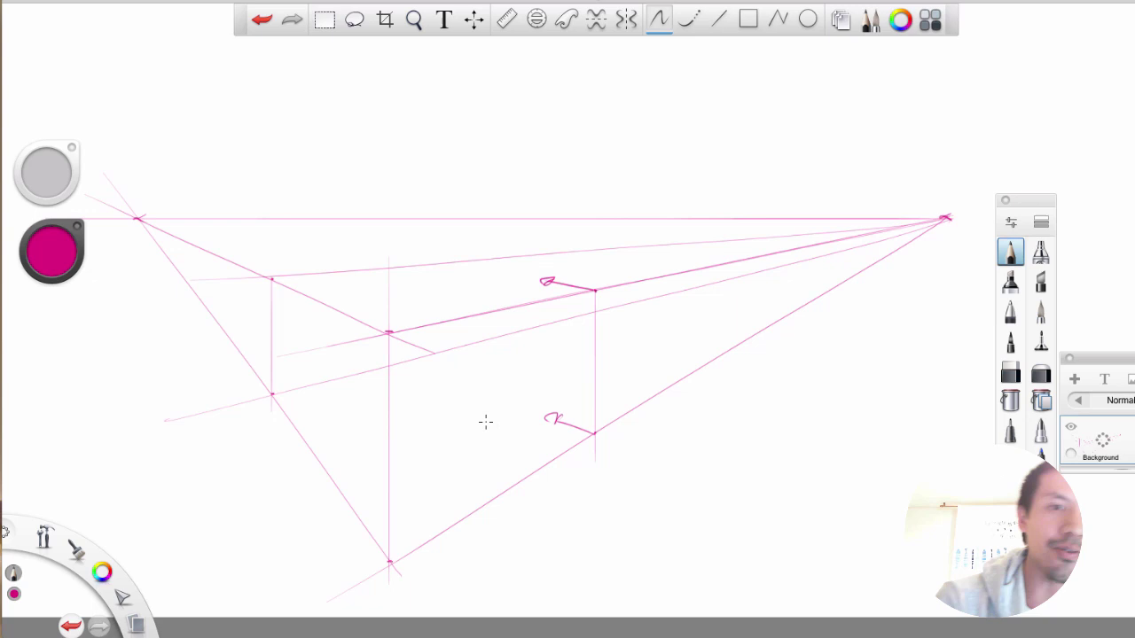
{"action": "key", "text": "ctrl+z"}
{"action": "key", "text": "ctrl+z"}
- Use the ruler to draw lines from the right side edge's upper and lower corners to the left vanishing point
{"action": "left_click", "coordinate": [506, 19]}
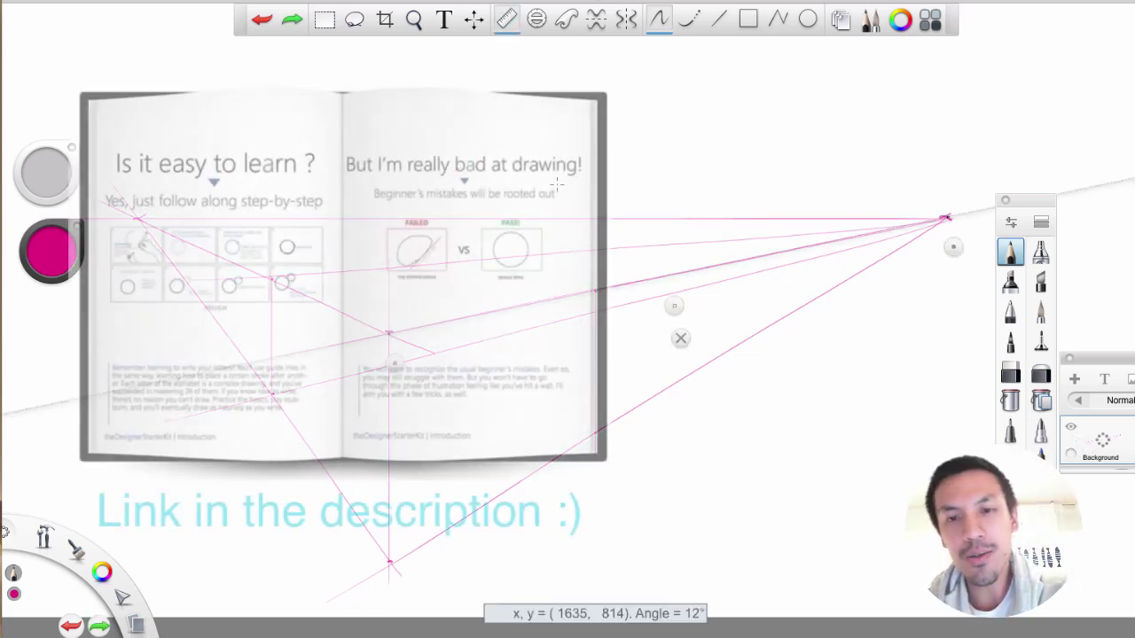
{"action": "left_click_drag", "start_coordinate": [394, 364], "coordinate": [272, 306]}
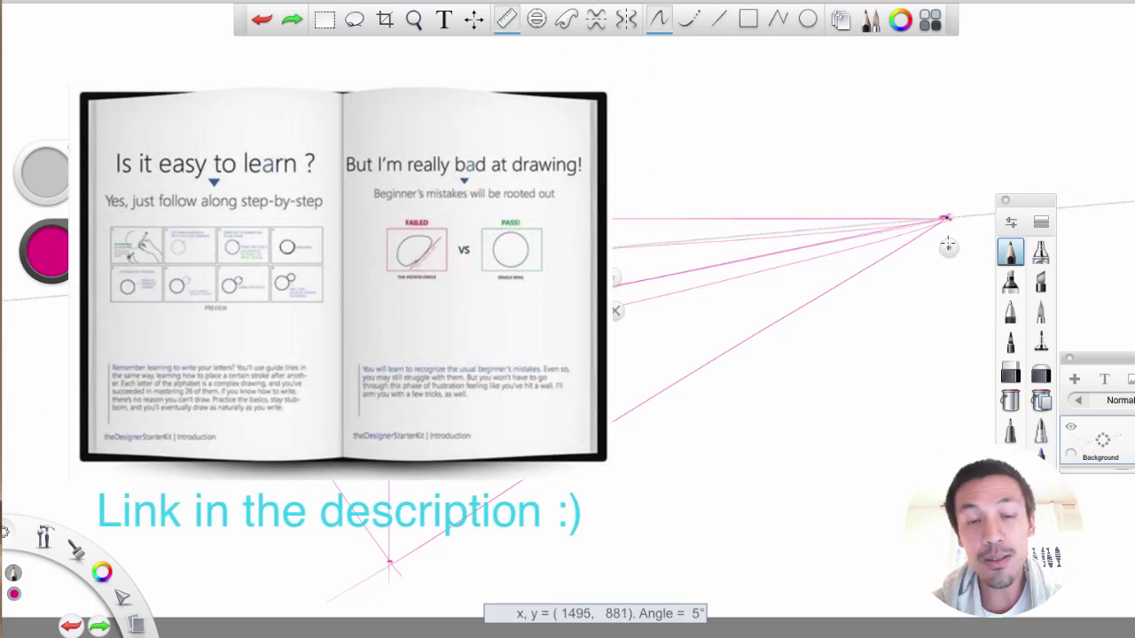
{"action": "left_click_drag", "start_coordinate": [948, 244], "coordinate": [598, 320]}
{"action": "left_click_drag", "start_coordinate": [272, 306], "coordinate": [138, 220]}
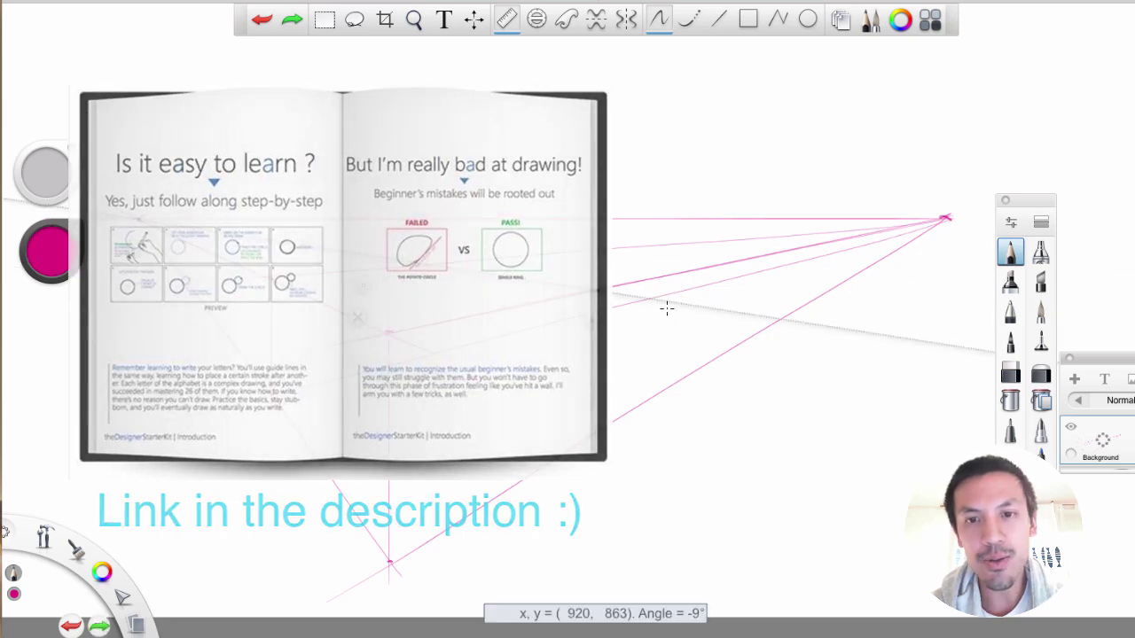
{"action": "left_click_drag", "start_coordinate": [666, 308], "coordinate": [348, 336]}
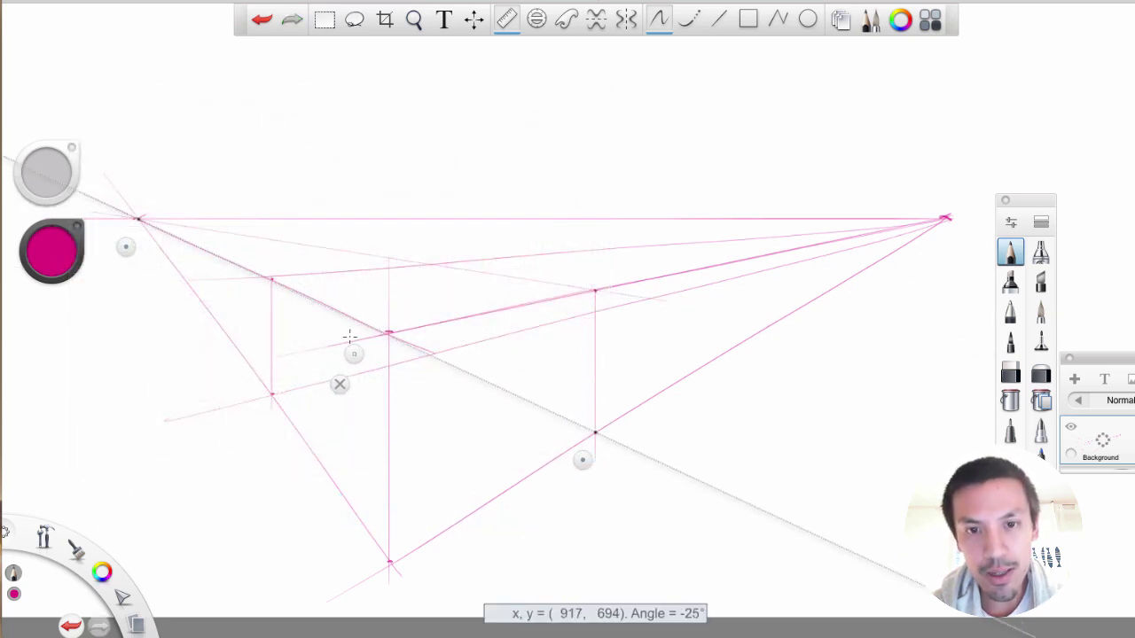
{"action": "key", "text": "r"}
- Draw the hidden rear vertical edge between the crossing perspective lines and mark both of its end points
{"action": "left_click_drag", "start_coordinate": [430, 355], "coordinate": [430, 265]}
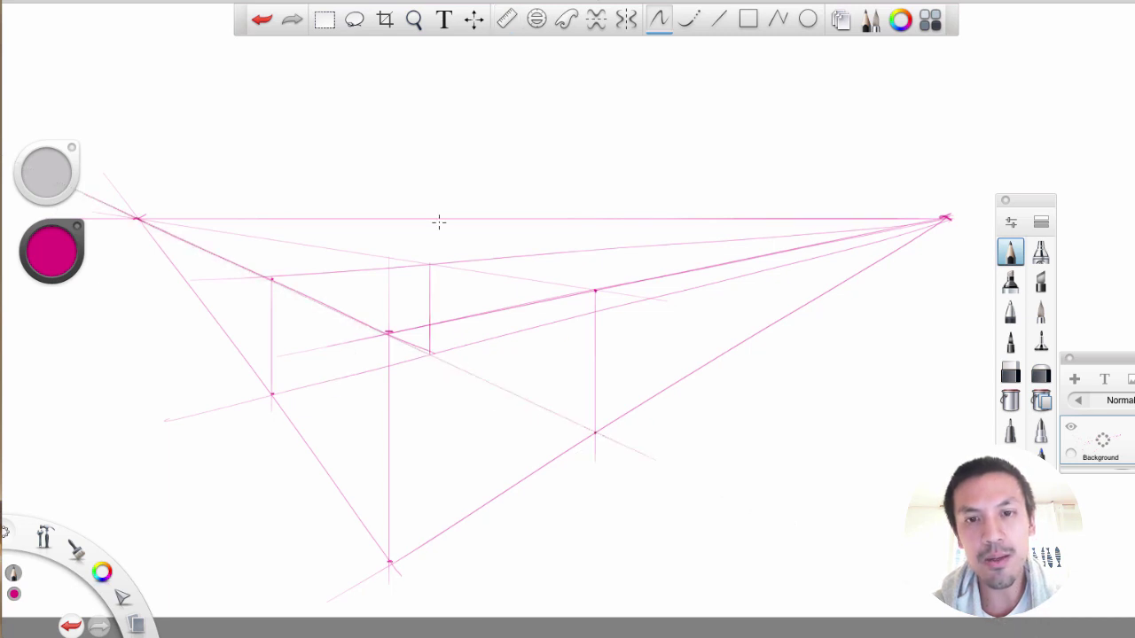
{"action": "left_click", "coordinate": [430, 264]}
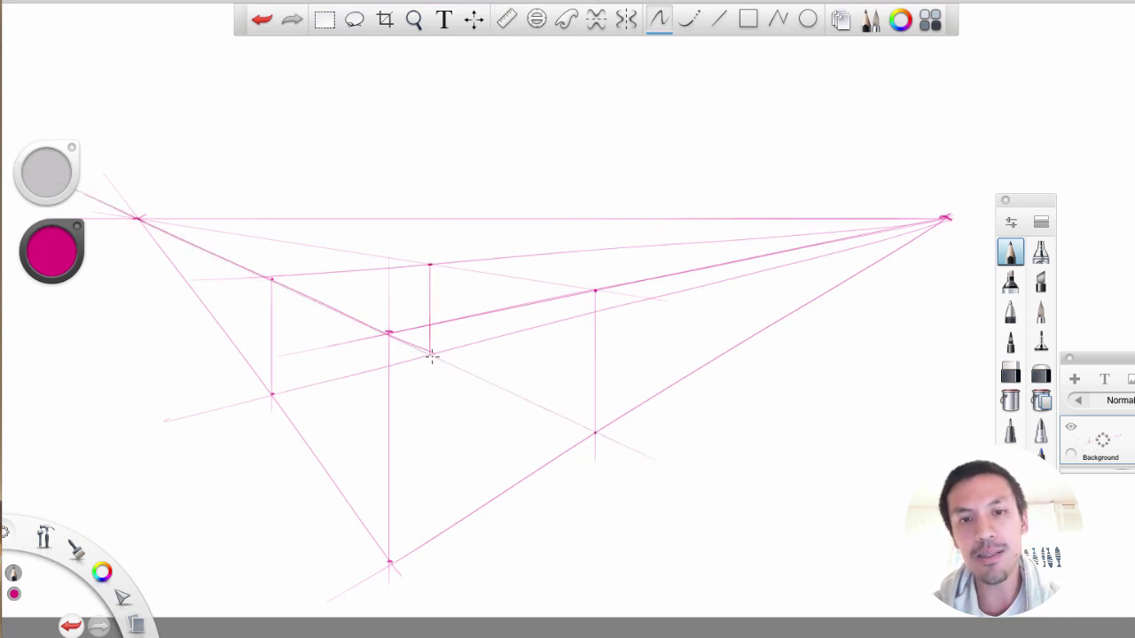
{"action": "left_click", "coordinate": [431, 357]}
- Add a layer, doodle a small smiley above the box's rear corner, and hide that layer
{"action": "left_click", "coordinate": [1074, 380]}
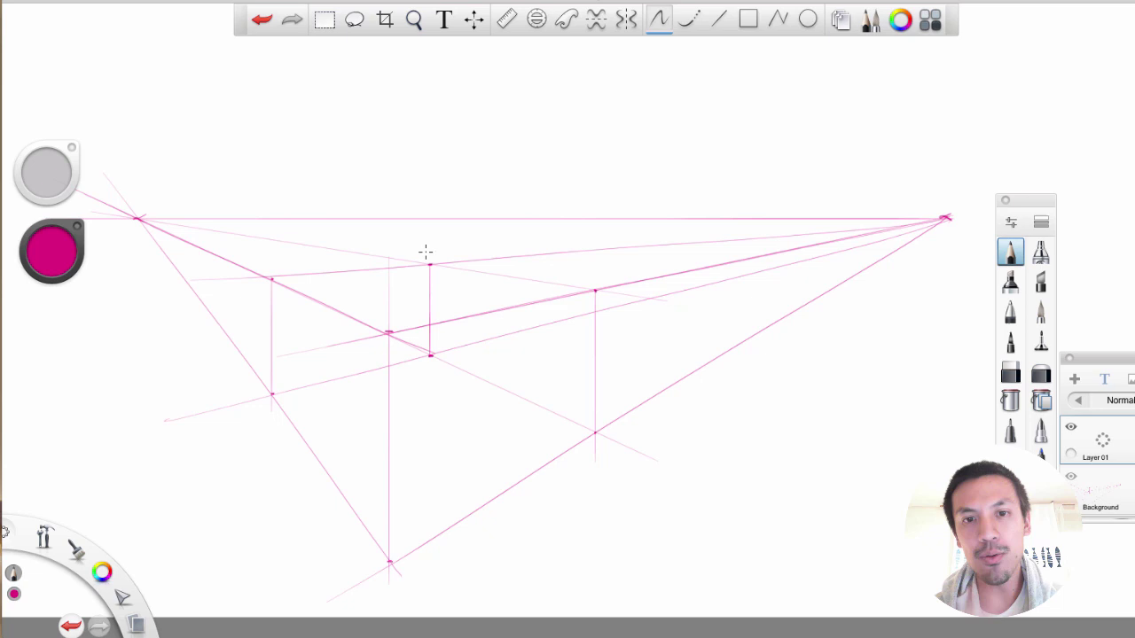
{"action": "left_click_drag", "start_coordinate": [429, 252], "coordinate": [432, 247]}
{"action": "mouse_move", "coordinate": [443, 251]}
{"action": "left_mouse_down"}
{"action": "mouse_move", "coordinate": [448, 242]}
{"action": "mouse_move", "coordinate": [430, 352]}
{"action": "left_mouse_up"}
{"action": "key", "text": "ctrl+z"}
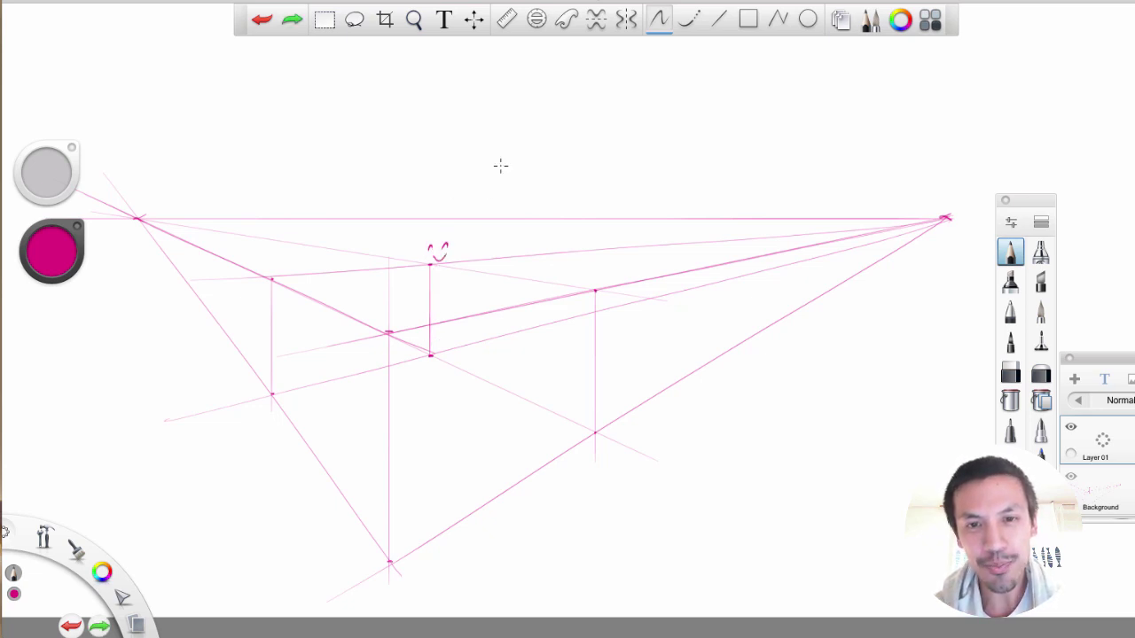
{"action": "left_click", "coordinate": [1071, 429]}
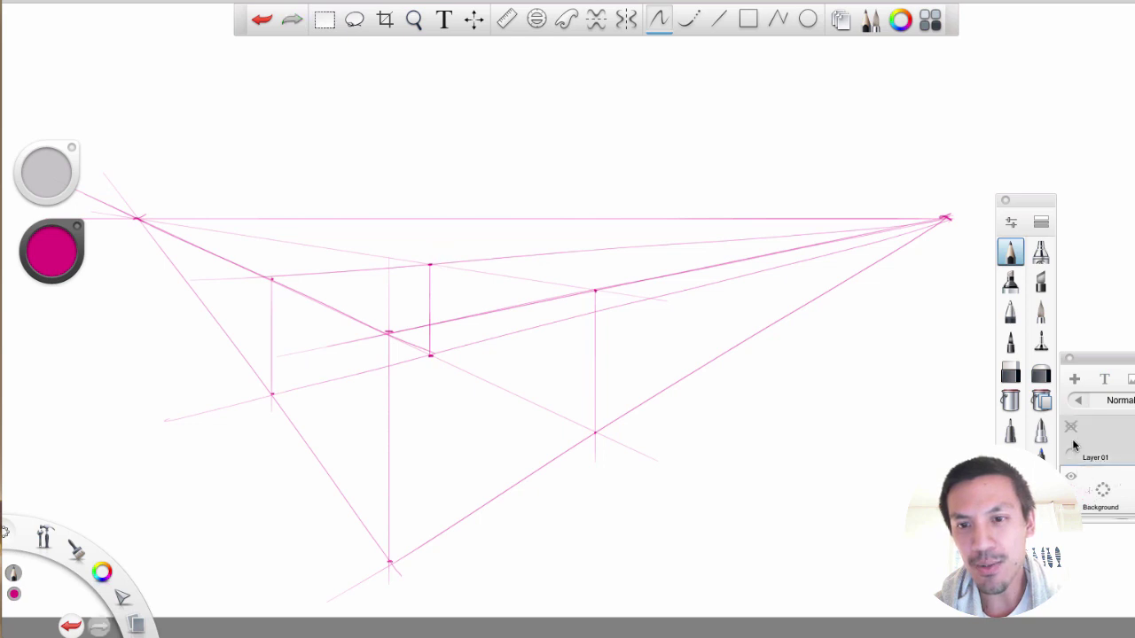
- On a new Layer 02 beneath Layer 01, trace the box's outer contour with bold lines
{"action": "left_click_drag", "start_coordinate": [1117, 493], "coordinate": [1120, 465]}
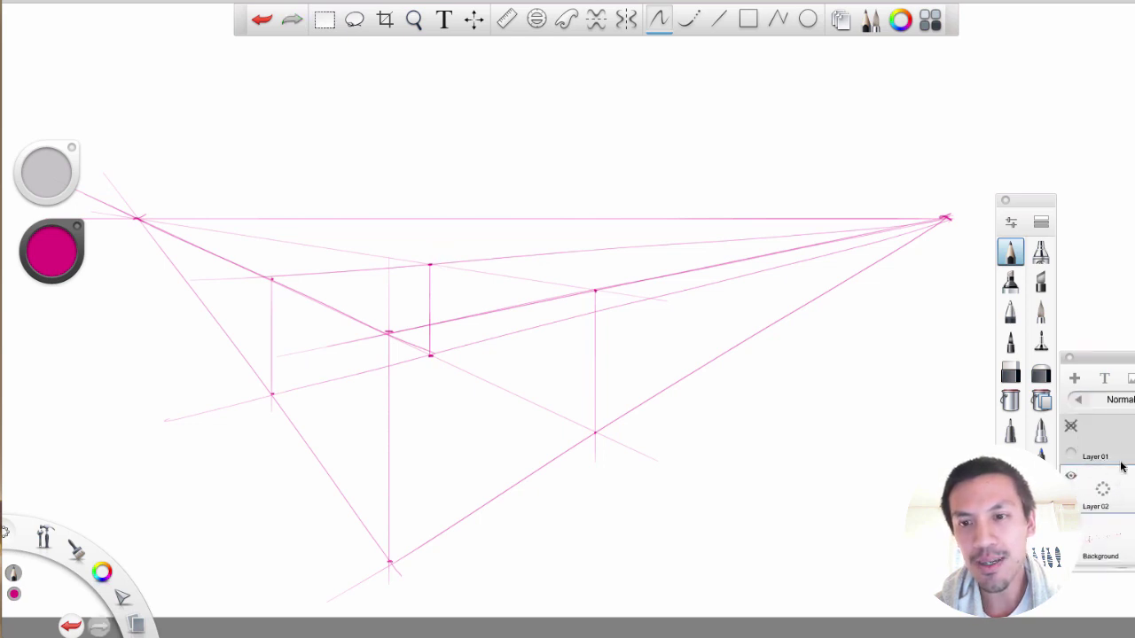
{"action": "left_click_drag", "start_coordinate": [595, 293], "coordinate": [594, 434]}
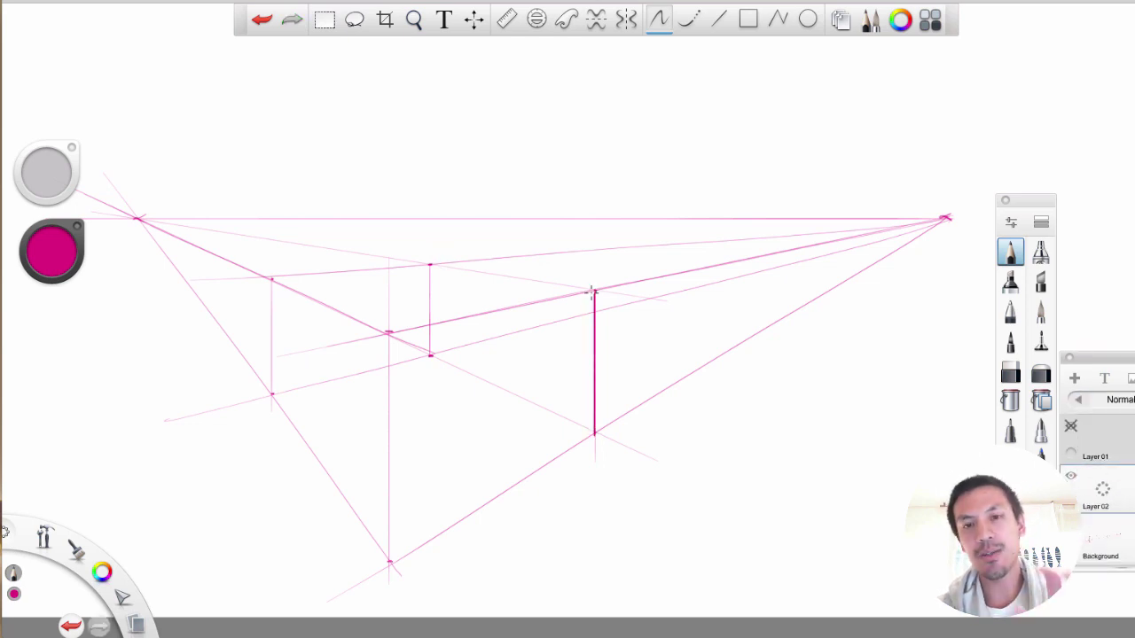
{"action": "left_click_drag", "start_coordinate": [272, 277], "coordinate": [272, 396]}
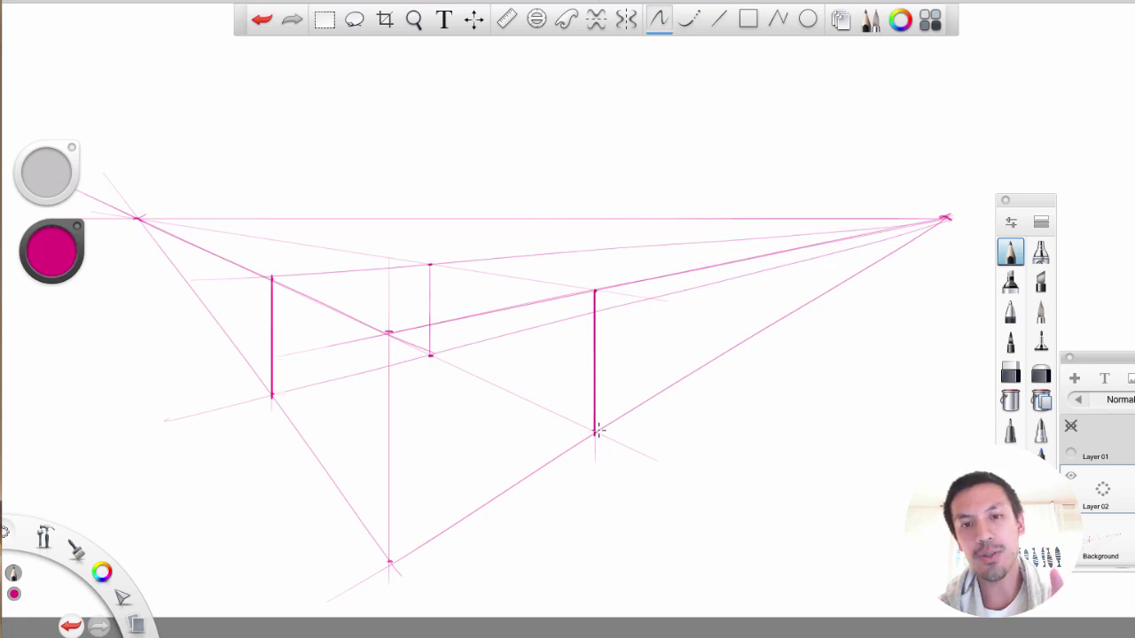
{"action": "mouse_move", "coordinate": [597, 431]}
{"action": "left_mouse_down"}
{"action": "mouse_move", "coordinate": [396, 560]}
{"action": "mouse_move", "coordinate": [272, 397]}
{"action": "left_mouse_up"}
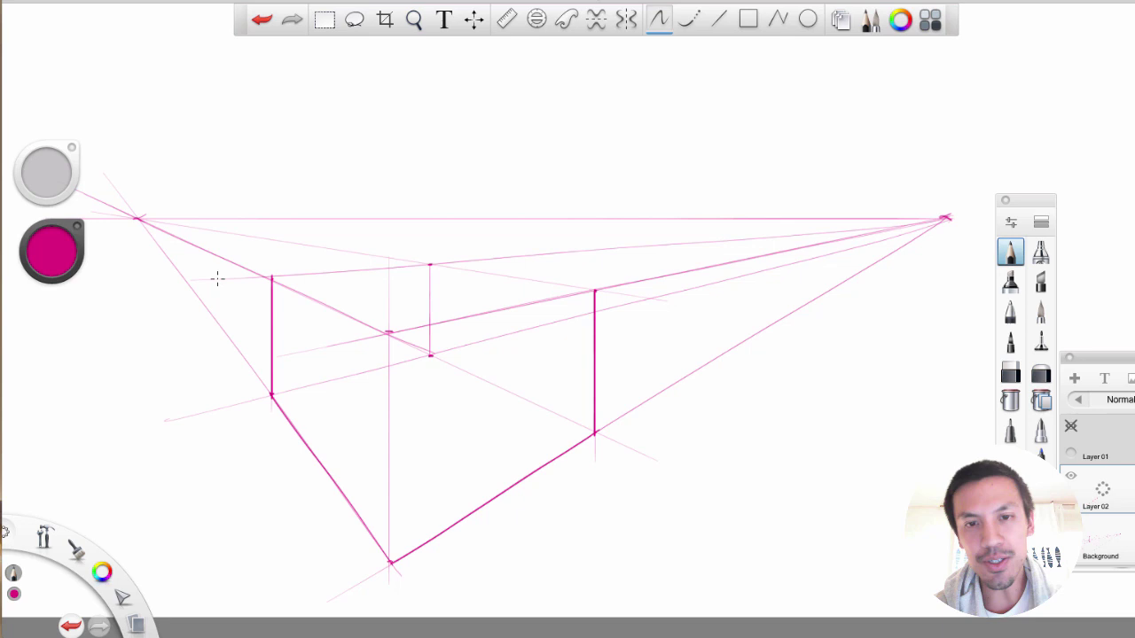
{"action": "left_click_drag", "start_coordinate": [430, 265], "coordinate": [256, 280]}
{"action": "left_click_drag", "start_coordinate": [595, 290], "coordinate": [420, 264]}
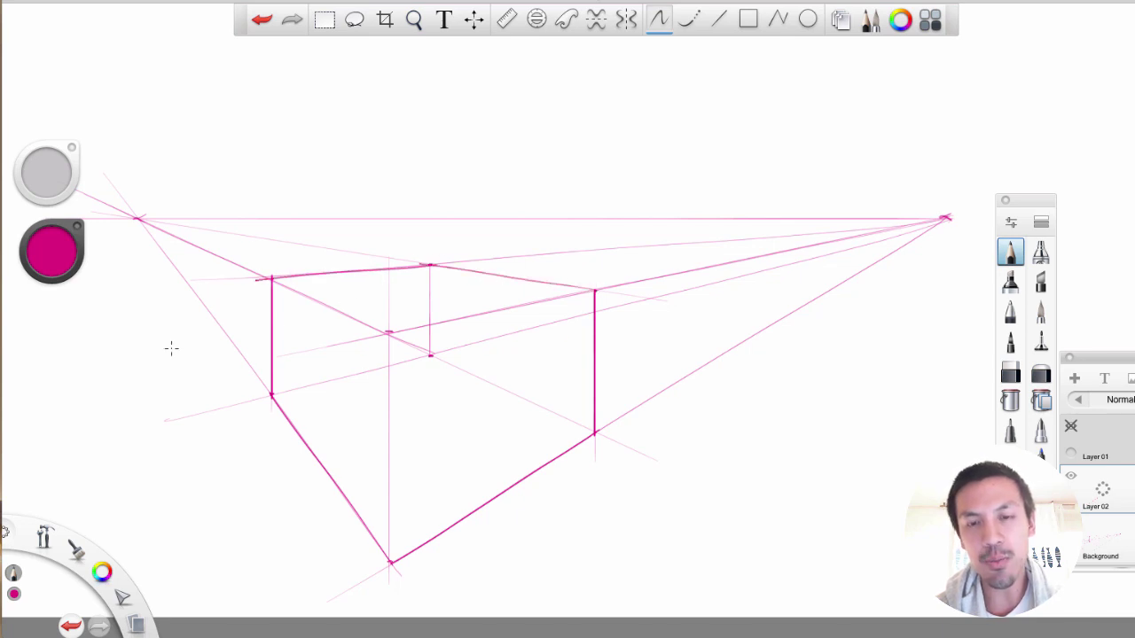
- On a new Layer 03, write "Bold" with an arrow pointing to the box's right outer edge
{"action": "left_click", "coordinate": [1069, 429]}
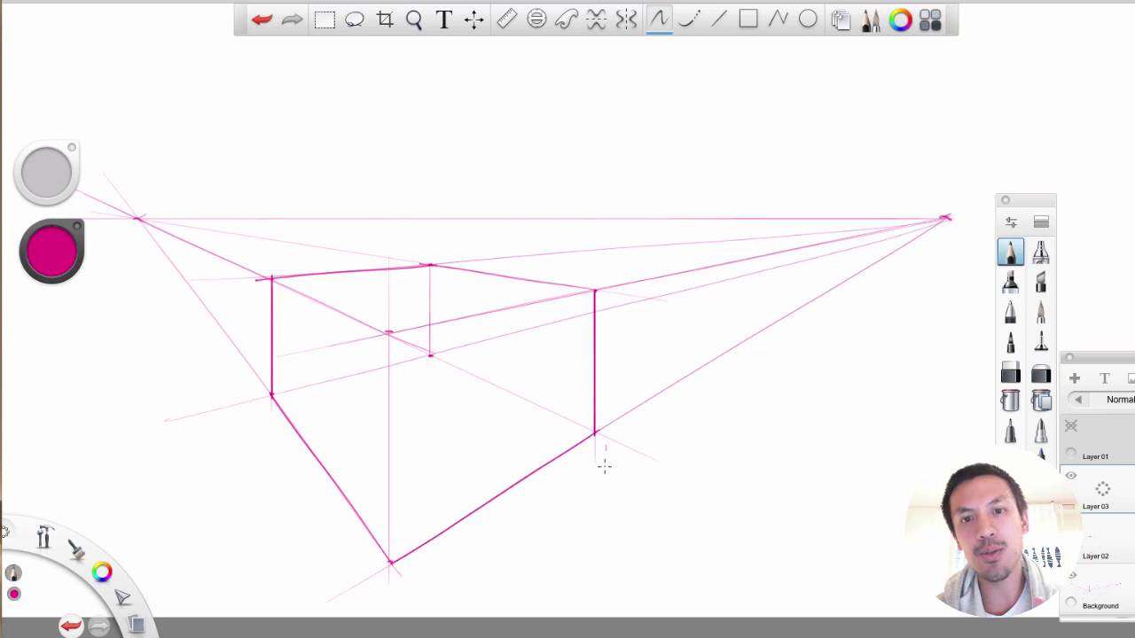
{"action": "left_click_drag", "start_coordinate": [604, 443], "coordinate": [607, 468]}
{"action": "left_click_drag", "start_coordinate": [624, 455], "coordinate": [637, 459]}
{"action": "mouse_move", "coordinate": [648, 434]}
{"action": "left_mouse_down"}
{"action": "mouse_move", "coordinate": [650, 459]}
{"action": "mouse_move", "coordinate": [610, 410]}
{"action": "left_mouse_up"}
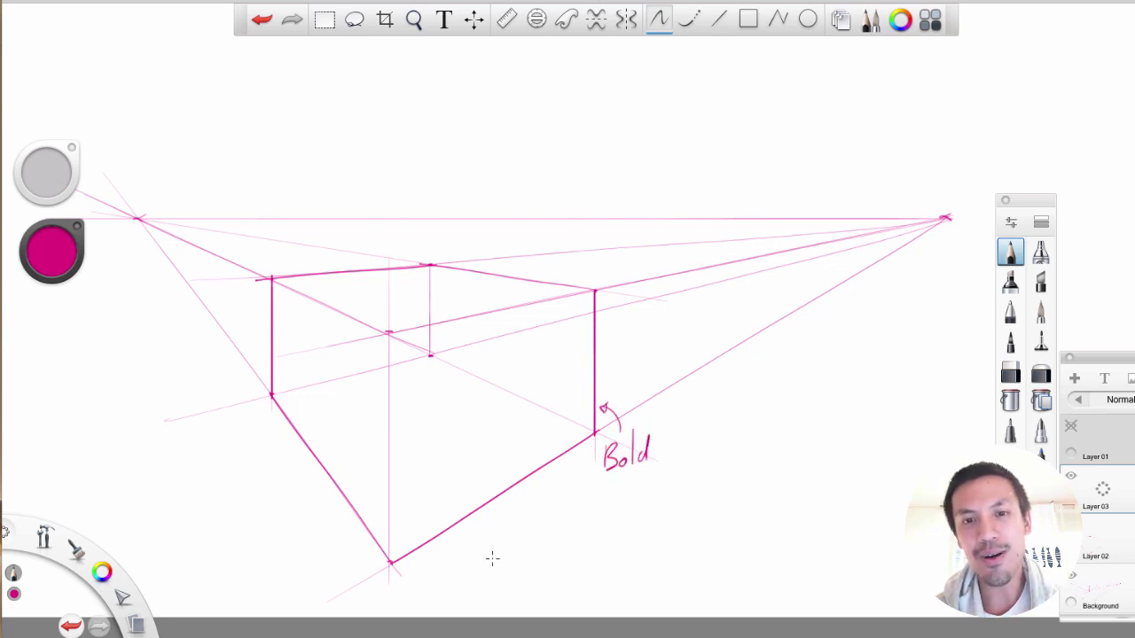
- On Layer 02, trace the three visible inner edges meeting at the near upper corner with medium-weight lines
{"action": "left_click", "coordinate": [1130, 539]}
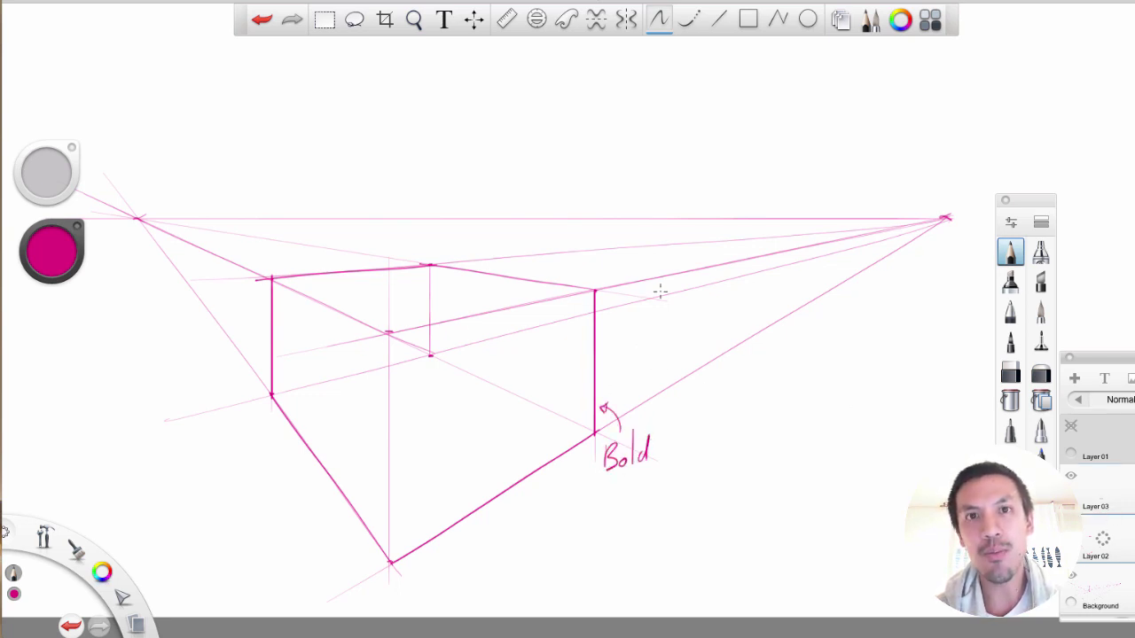
{"action": "left_click_drag", "start_coordinate": [388, 335], "coordinate": [388, 562]}
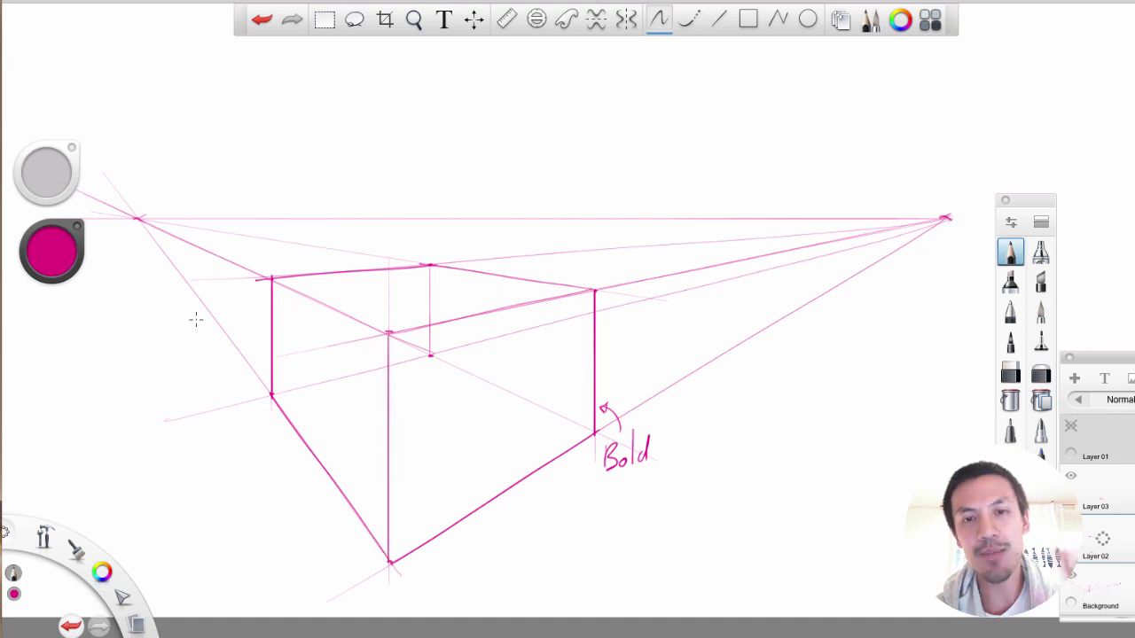
{"action": "left_click_drag", "start_coordinate": [272, 280], "coordinate": [387, 337]}
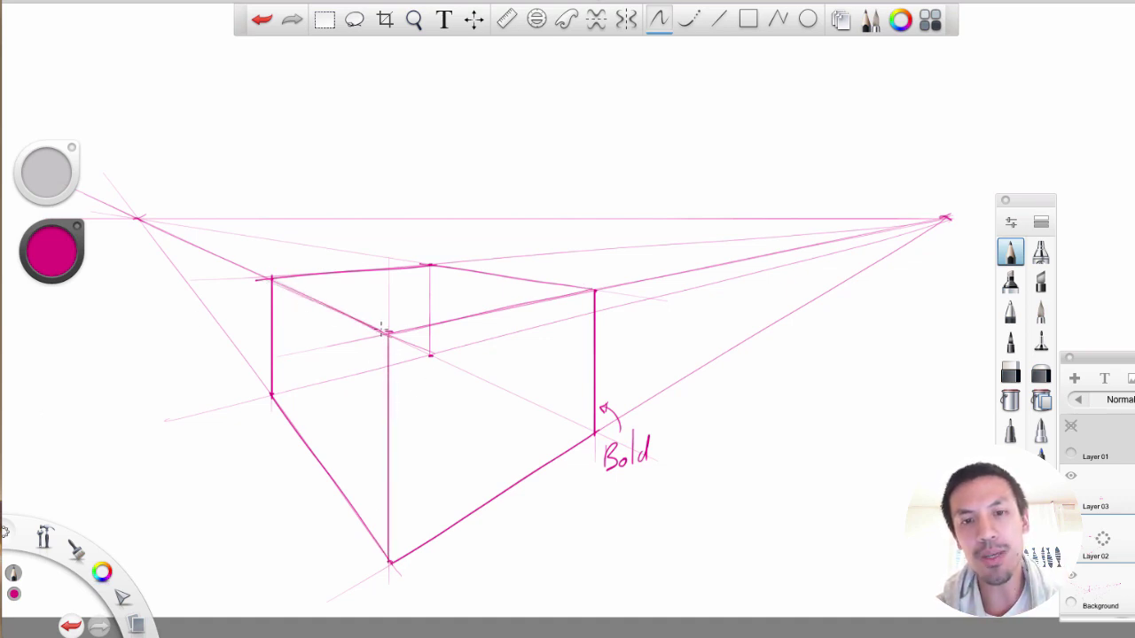
- Label the near vertical edge "medium." and a hidden edge and an outer construction line "light", each with an arrow
{"action": "mouse_move", "coordinate": [419, 414]}
{"action": "left_mouse_down"}
{"action": "mouse_move", "coordinate": [402, 392]}
{"action": "mouse_move", "coordinate": [432, 421]}
{"action": "mouse_move", "coordinate": [460, 419]}
{"action": "left_mouse_up"}
{"action": "left_click_drag", "start_coordinate": [470, 411], "coordinate": [519, 412]}
{"action": "left_click", "coordinate": [525, 409]}
{"action": "mouse_move", "coordinate": [496, 352]}
{"action": "left_mouse_down"}
{"action": "mouse_move", "coordinate": [484, 371]}
{"action": "mouse_move", "coordinate": [537, 347]}
{"action": "left_mouse_up"}
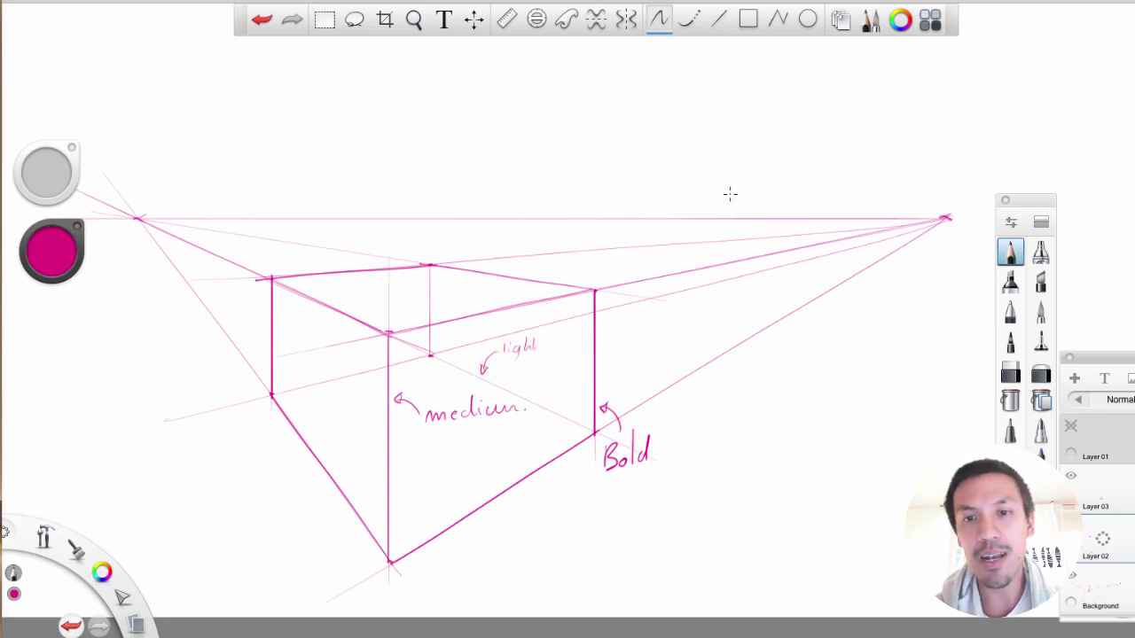
{"action": "left_click_drag", "start_coordinate": [729, 193], "coordinate": [716, 236]}
{"action": "mouse_move", "coordinate": [734, 175]}
{"action": "left_mouse_down"}
{"action": "mouse_move", "coordinate": [738, 205]}
{"action": "mouse_move", "coordinate": [769, 190]}
{"action": "left_mouse_up"}
{"action": "left_click", "coordinate": [774, 188]}
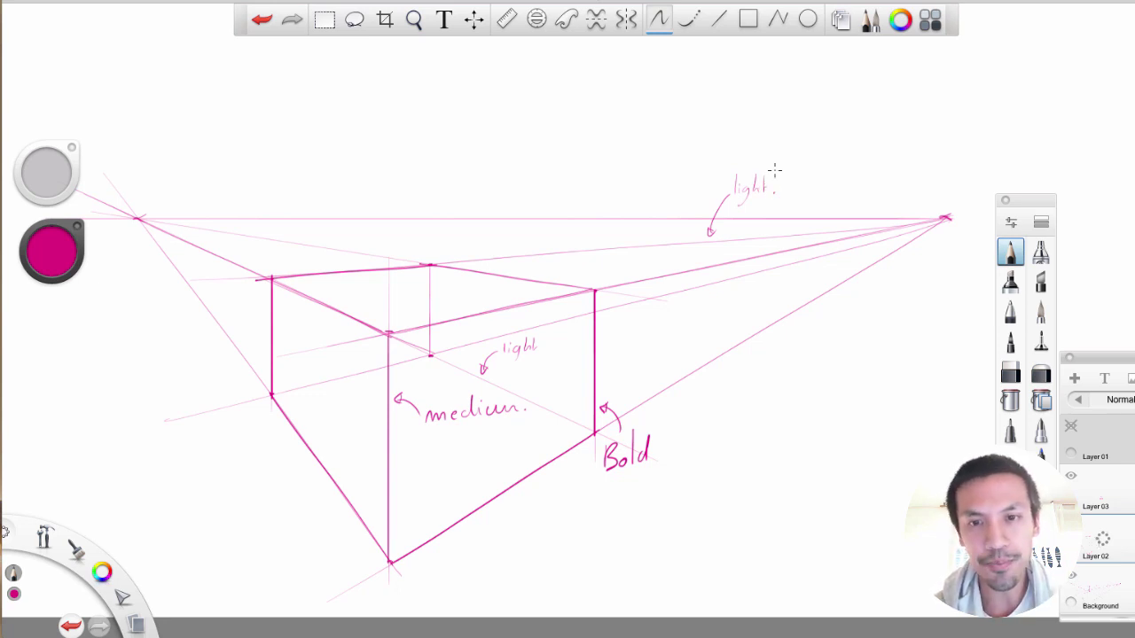
- Hide Layer 03 with its line-weight labels and return to the pencil with Layer 02 visible
{"action": "left_click", "coordinate": [1071, 525]}
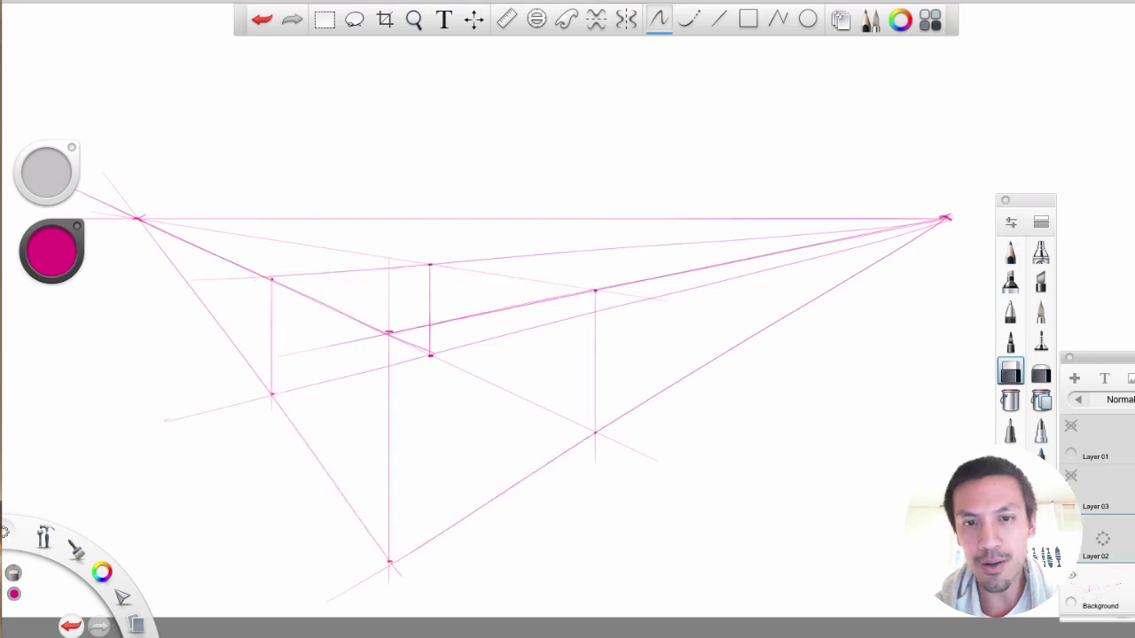
{"action": "left_click", "coordinate": [1071, 526]}
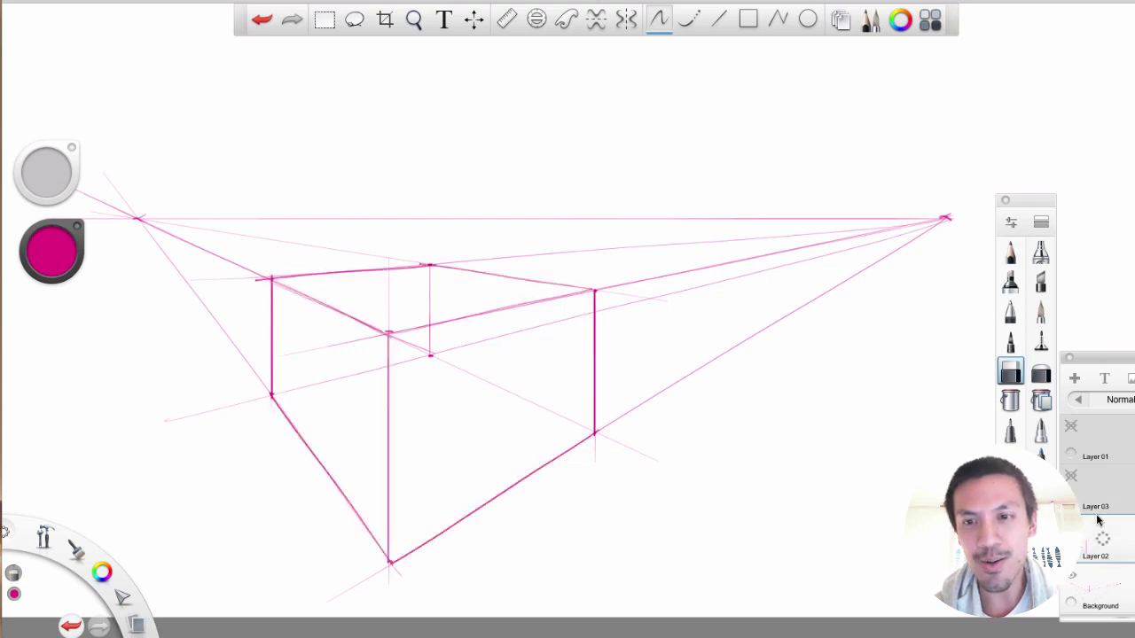
{"action": "left_click", "coordinate": [1010, 252]}
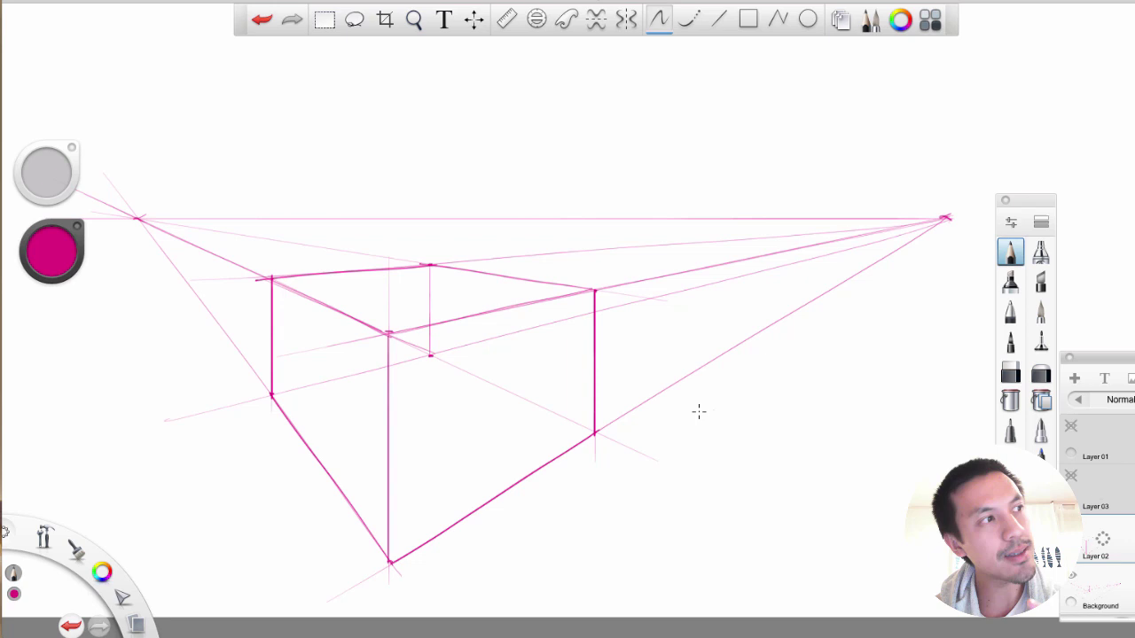
- Write the underlined heading "Sketching = Simple Geometry." in the empty space above the box
{"action": "key", "text": "space"}
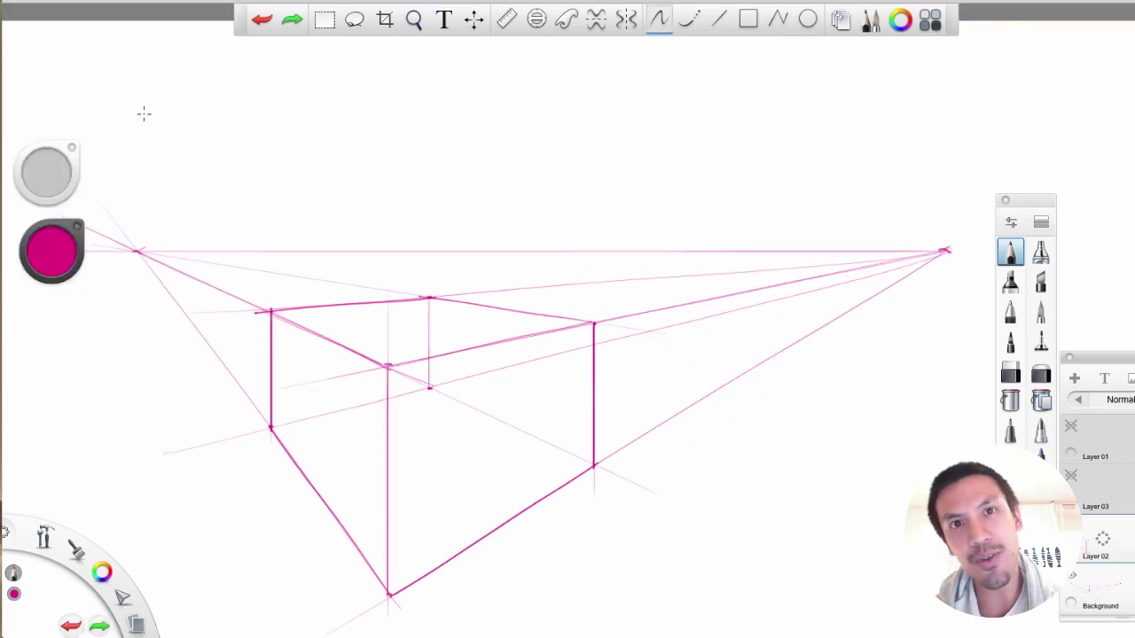
{"action": "left_click_drag", "start_coordinate": [53, 118], "coordinate": [427, 117]}
{"action": "mouse_move", "coordinate": [85, 100]}
{"action": "left_mouse_down"}
{"action": "mouse_move", "coordinate": [113, 112]}
{"action": "mouse_move", "coordinate": [161, 97]}
{"action": "mouse_move", "coordinate": [193, 113]}
{"action": "left_mouse_up"}
{"action": "mouse_move", "coordinate": [256, 94]}
{"action": "left_mouse_down"}
{"action": "mouse_move", "coordinate": [226, 111]}
{"action": "mouse_move", "coordinate": [313, 94]}
{"action": "mouse_move", "coordinate": [381, 109]}
{"action": "mouse_move", "coordinate": [491, 107]}
{"action": "left_mouse_up"}
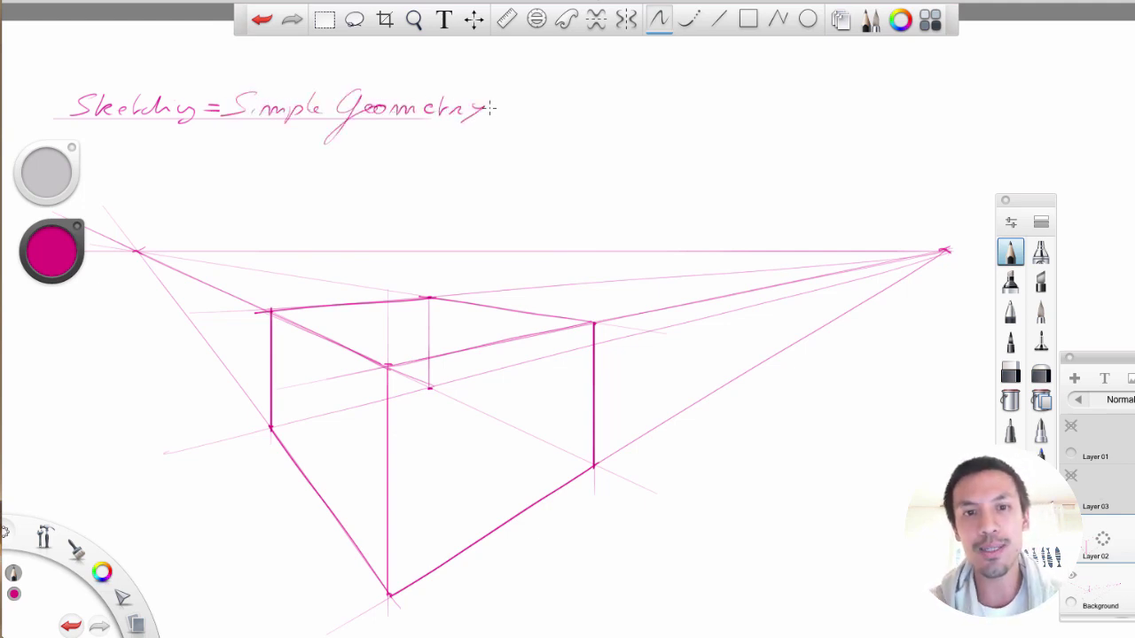
- Below the heading, write "main contour lines called center lines!" with an arrow before it and double-underline "center lines"
{"action": "left_click_drag", "start_coordinate": [147, 141], "coordinate": [439, 143]}
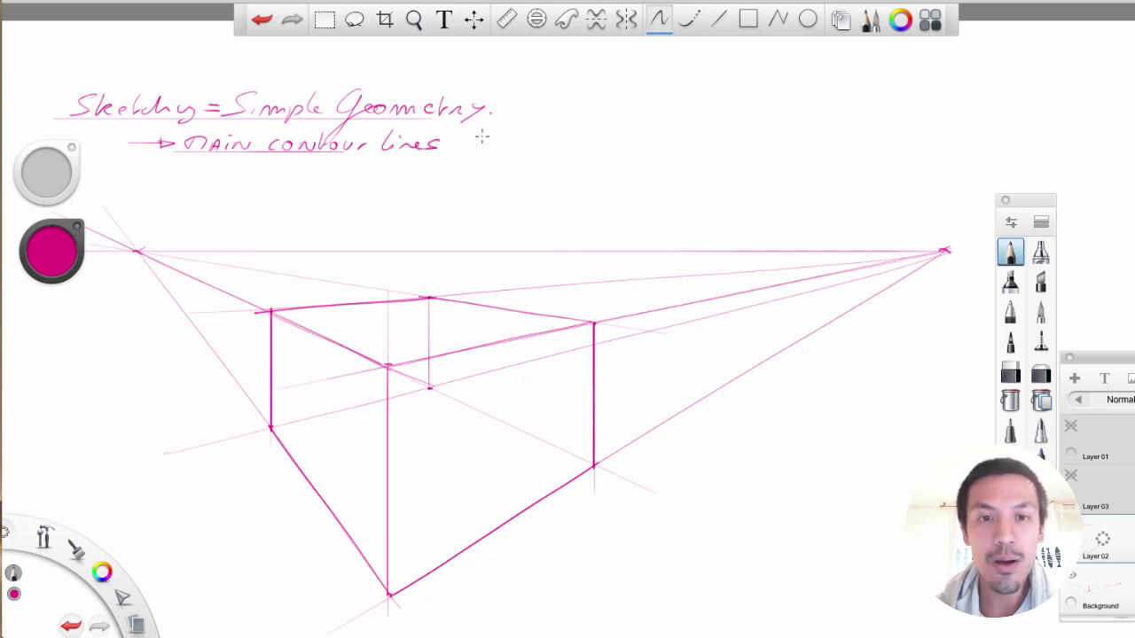
{"action": "left_click_drag", "start_coordinate": [463, 142], "coordinate": [795, 151]}
{"action": "left_click_drag", "start_coordinate": [590, 128], "coordinate": [701, 141]}
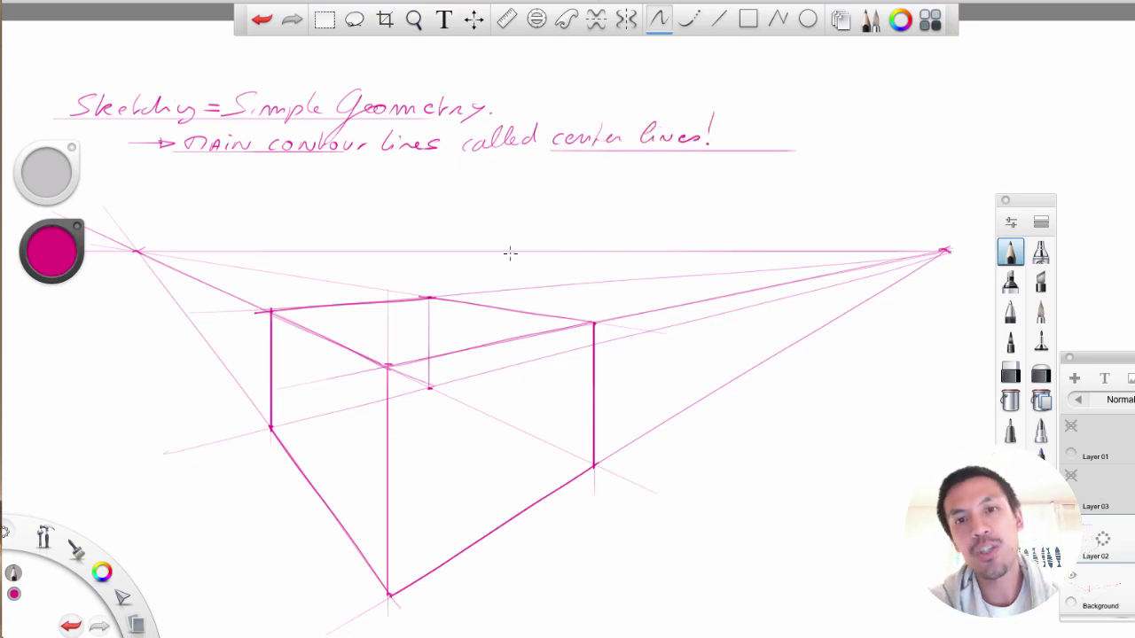
{"action": "left_click_drag", "start_coordinate": [546, 157], "coordinate": [712, 157]}
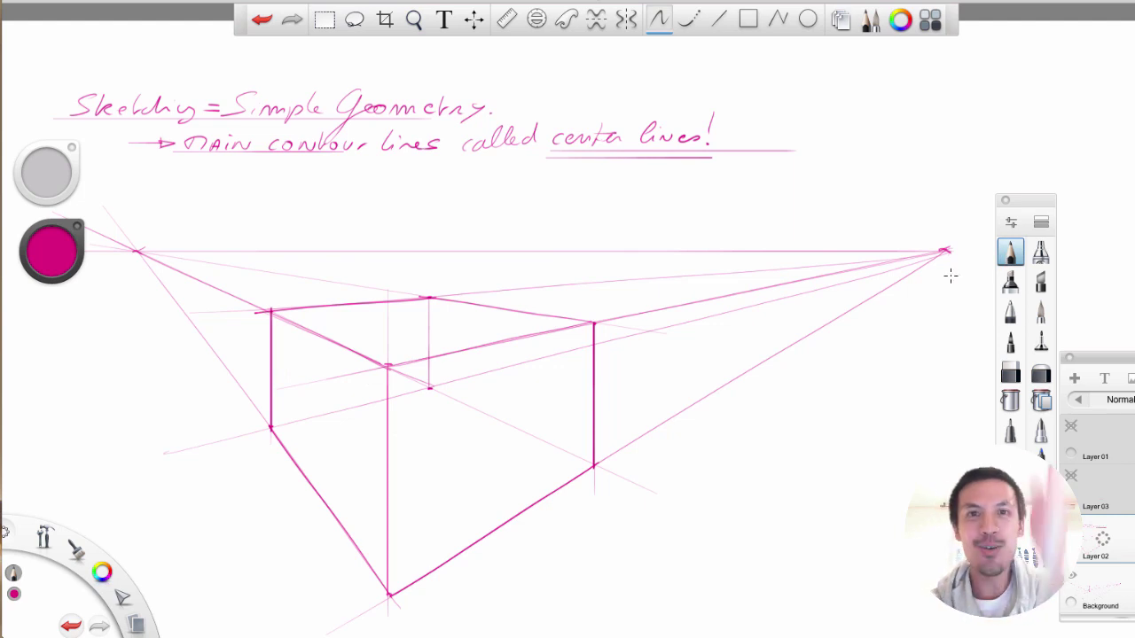
- Sketch guessed center lines across the box's left and top faces, marking their ends with question marks and the word "center"
{"action": "mouse_move", "coordinate": [319, 336]}
{"action": "left_mouse_down"}
{"action": "mouse_move", "coordinate": [319, 493]}
{"action": "mouse_move", "coordinate": [511, 311]}
{"action": "left_mouse_up"}
{"action": "left_click_drag", "start_coordinate": [314, 494], "coordinate": [324, 491]}
{"action": "left_click_drag", "start_coordinate": [336, 472], "coordinate": [342, 483]}
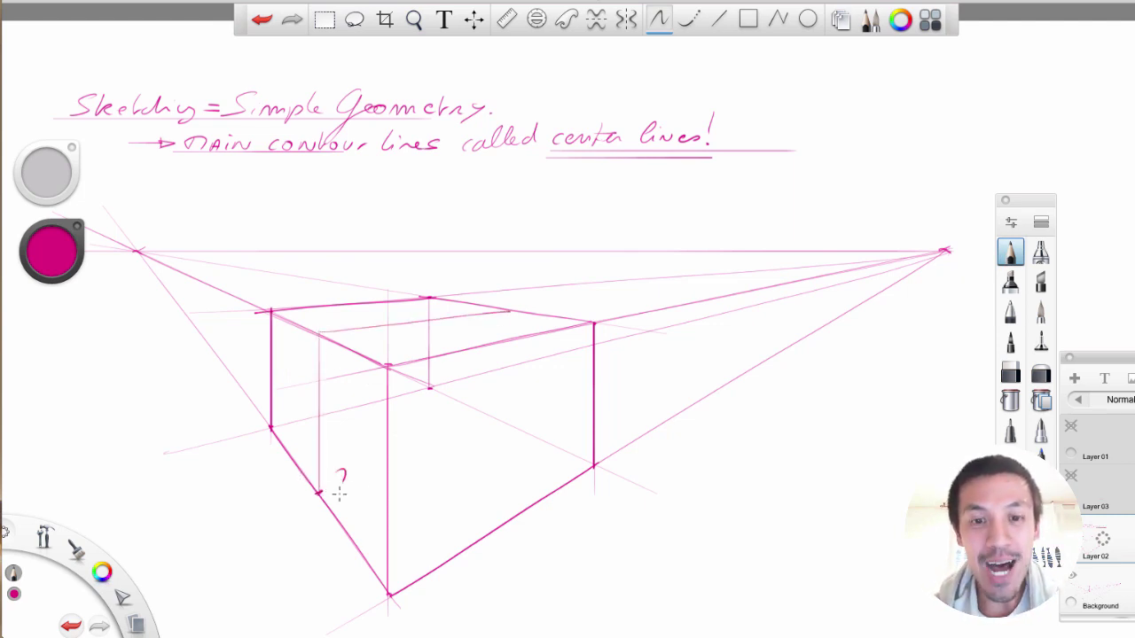
{"action": "left_click_drag", "start_coordinate": [515, 304], "coordinate": [520, 312]}
{"action": "left_click", "coordinate": [521, 315]}
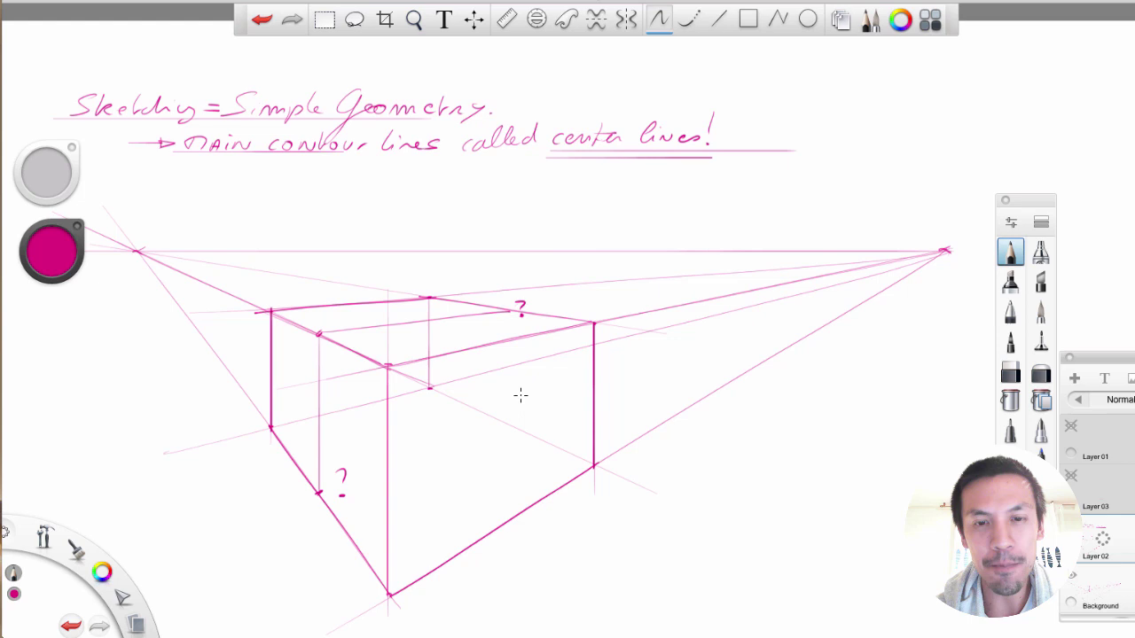
{"action": "left_click_drag", "start_coordinate": [359, 483], "coordinate": [429, 477]}
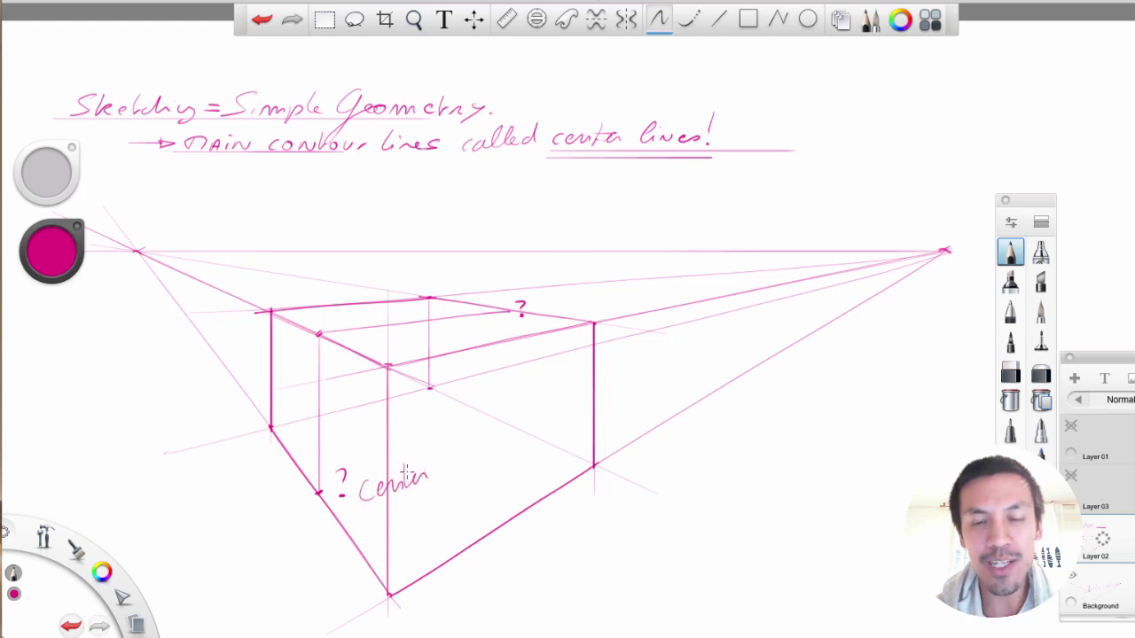
{"action": "left_click_drag", "start_coordinate": [311, 475], "coordinate": [312, 491]}
{"action": "left_click_drag", "start_coordinate": [307, 435], "coordinate": [312, 448]}
{"action": "left_click", "coordinate": [313, 455]}
{"action": "left_click_drag", "start_coordinate": [330, 496], "coordinate": [329, 534]}
{"action": "left_click", "coordinate": [329, 537]}
- Undo the guessed center lines, their question marks and the "center" note
{"action": "key", "text": "ctrl+z"}
{"action": "key", "text": "ctrl+z"}
{"action": "key", "text": "ctrl+z"}
{"action": "key", "text": "ctrl+z"}
{"action": "key", "text": "ctrl+z"}
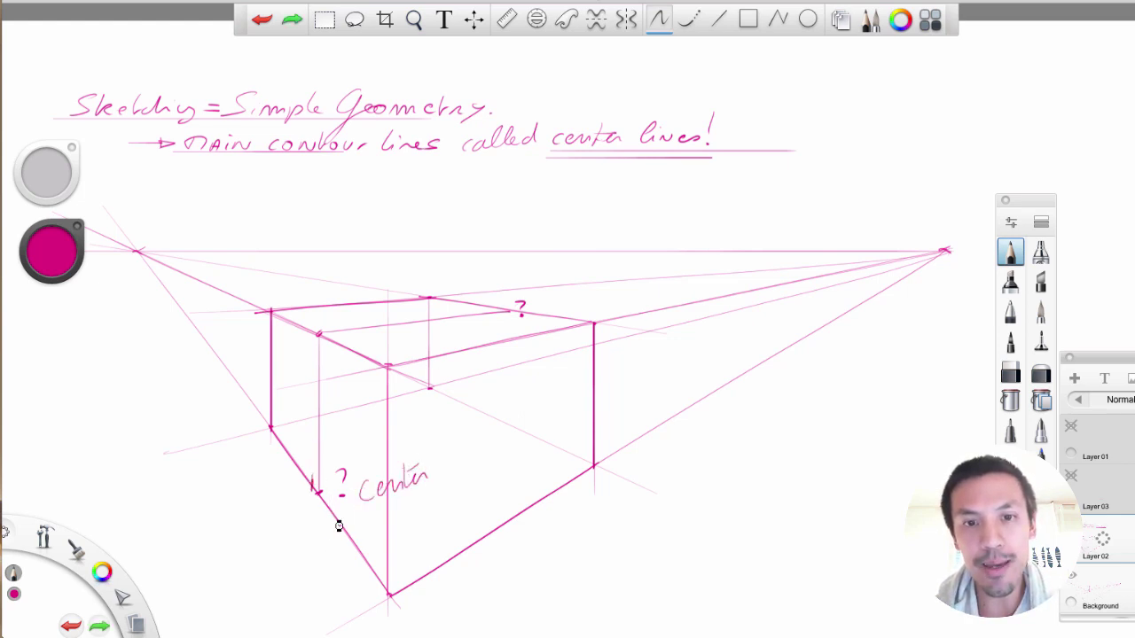
{"action": "key", "text": "ctrl+z"}
{"action": "key", "text": "ctrl+z"}
{"action": "key", "text": "ctrl+z"}
{"action": "key", "text": "ctrl+z"}
{"action": "key", "text": "ctrl+z"}
{"action": "key", "text": "ctrl+z"}
{"action": "key", "text": "ctrl+z"}
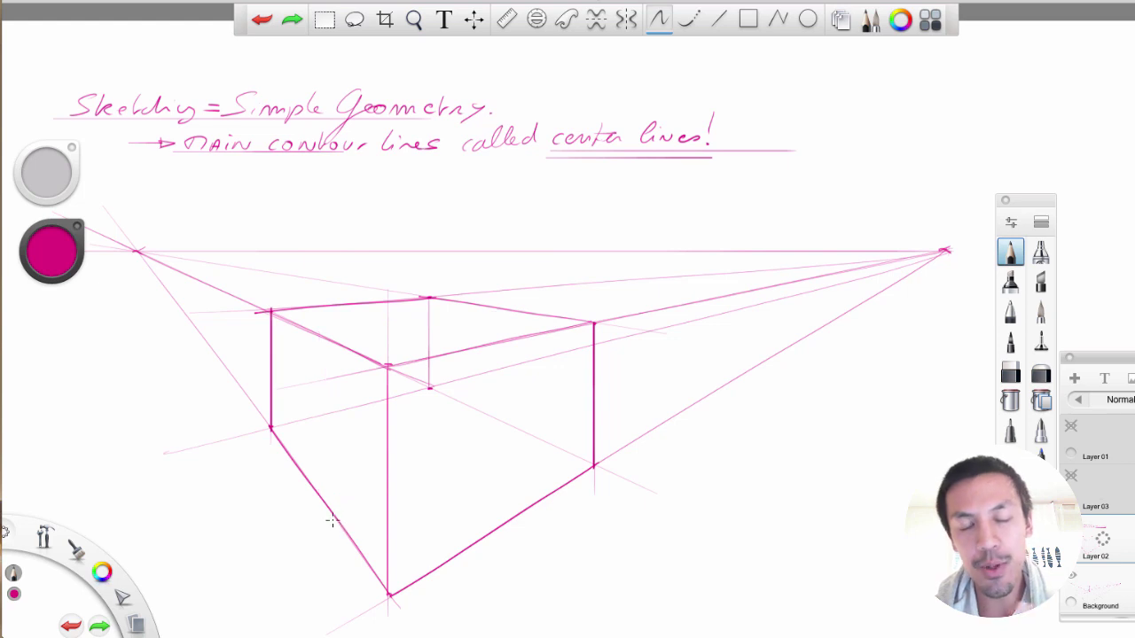
- Draw a small flat rectangle below the notes, cross its diagonals, dot their intersection and label it "2D"
{"action": "mouse_move", "coordinate": [248, 174]}
{"action": "left_mouse_down"}
{"action": "mouse_move", "coordinate": [163, 174]}
{"action": "mouse_move", "coordinate": [161, 220]}
{"action": "left_mouse_up"}
{"action": "left_click_drag", "start_coordinate": [161, 218], "coordinate": [259, 218]}
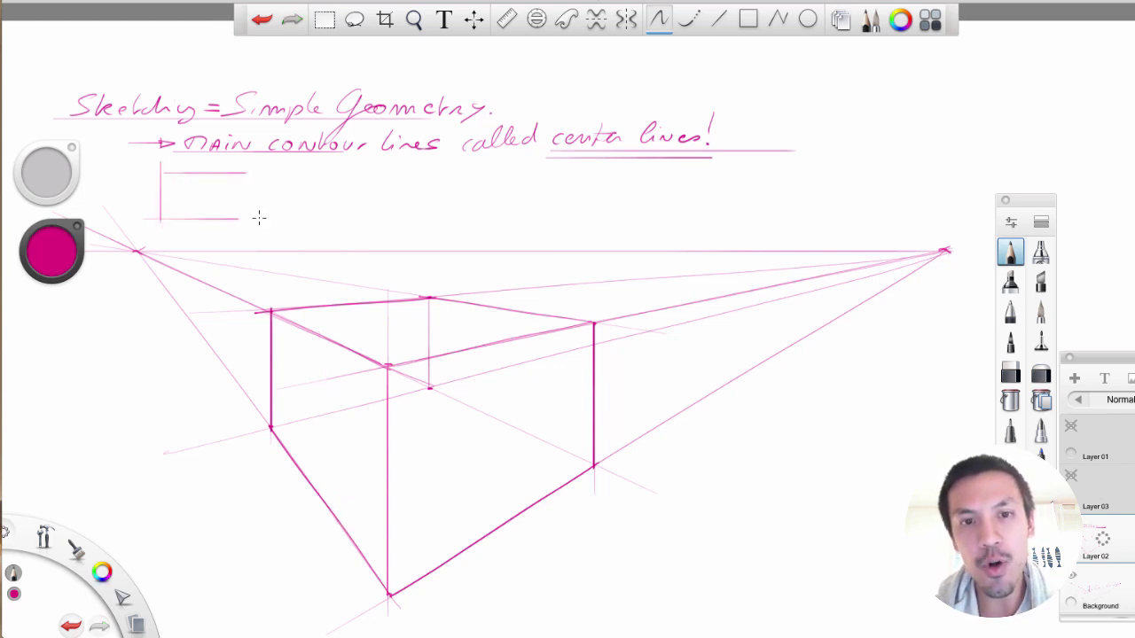
{"action": "mouse_move", "coordinate": [236, 170]}
{"action": "left_mouse_down"}
{"action": "mouse_move", "coordinate": [236, 219]}
{"action": "mouse_move", "coordinate": [193, 235]}
{"action": "left_mouse_up"}
{"action": "mouse_move", "coordinate": [251, 168]}
{"action": "left_mouse_down"}
{"action": "mouse_move", "coordinate": [195, 197]}
{"action": "mouse_move", "coordinate": [238, 220]}
{"action": "left_mouse_up"}
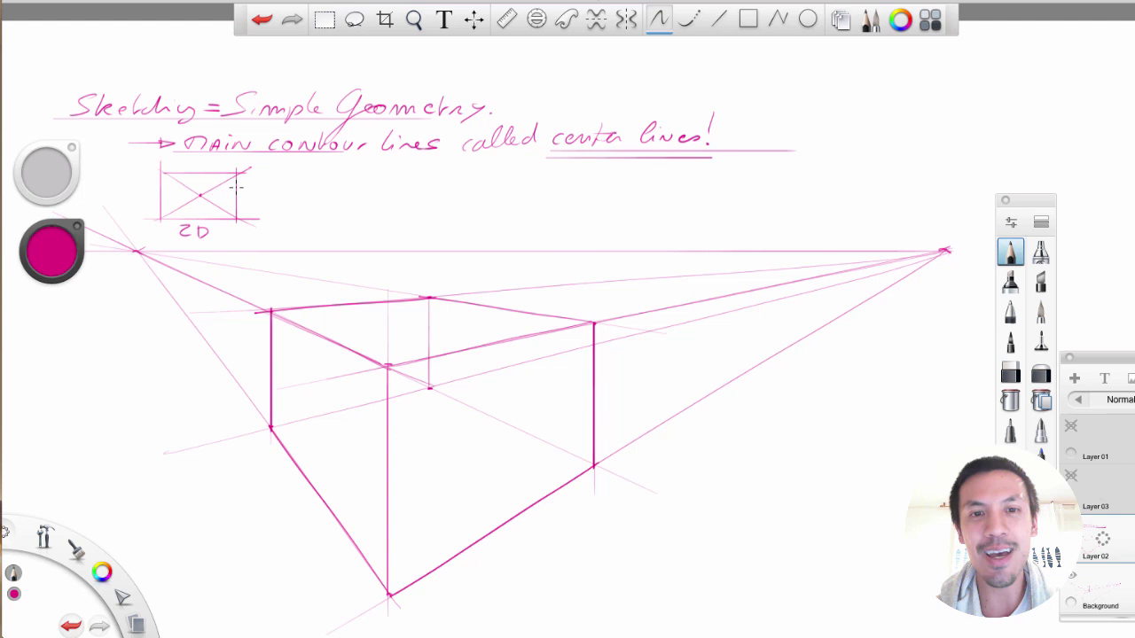
- Label the rectangle's midpoint "center!", draw vertical and horizontal lines through it, and write "Division" with a smiley beside them
{"action": "left_click_drag", "start_coordinate": [273, 178], "coordinate": [321, 184]}
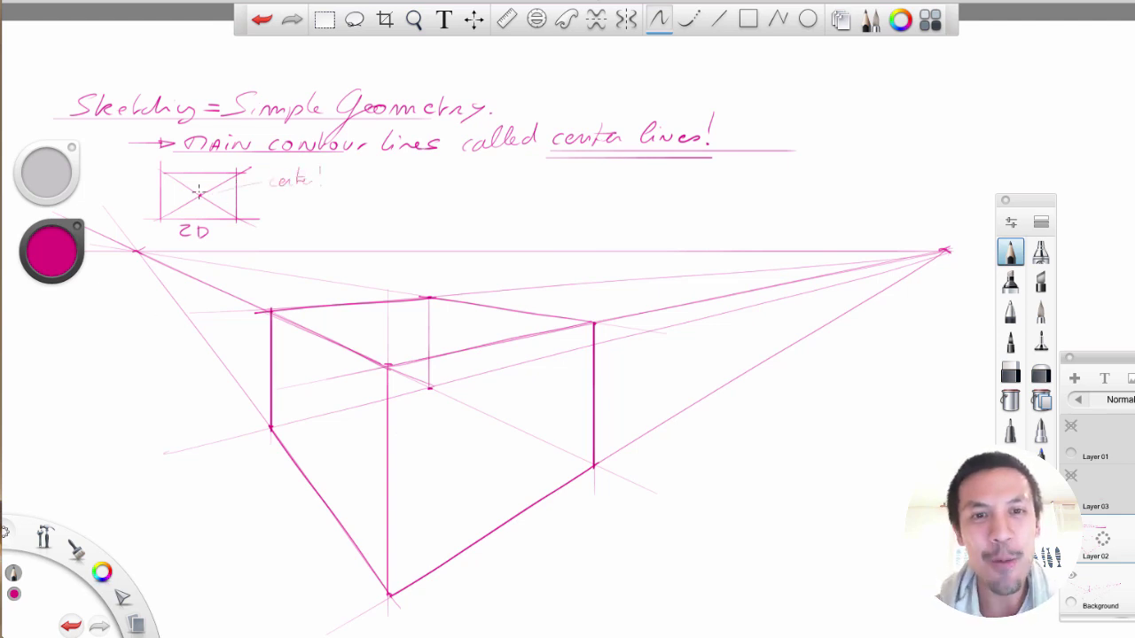
{"action": "mouse_move", "coordinate": [202, 223]}
{"action": "left_mouse_down"}
{"action": "mouse_move", "coordinate": [201, 168]}
{"action": "mouse_move", "coordinate": [202, 223]}
{"action": "mouse_move", "coordinate": [153, 195]}
{"action": "mouse_move", "coordinate": [264, 196]}
{"action": "mouse_move", "coordinate": [284, 212]}
{"action": "mouse_move", "coordinate": [381, 196]}
{"action": "left_mouse_up"}
{"action": "key", "text": "ctrl+z"}
{"action": "key", "text": "ctrl+z"}
{"action": "left_click_drag", "start_coordinate": [365, 204], "coordinate": [377, 205]}
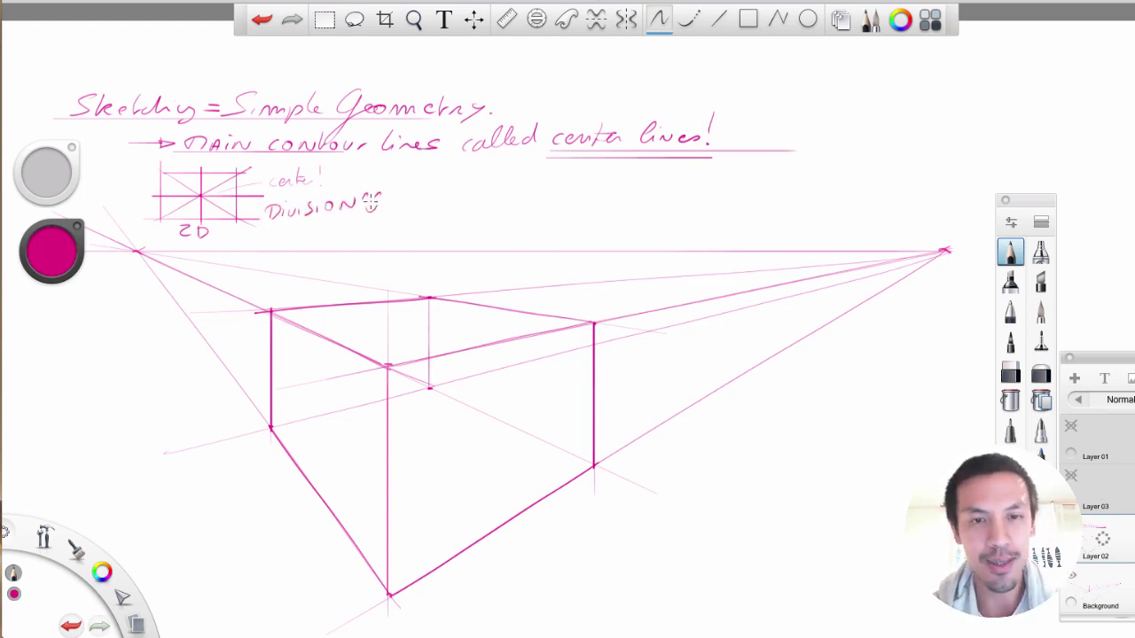
- Dot the midpoints of the rectangle's four sides and draw a curved arrow from it to the label "3D"
{"action": "left_click", "coordinate": [201, 172]}
{"action": "key", "text": "ctrl+z"}
{"action": "left_click", "coordinate": [201, 173]}
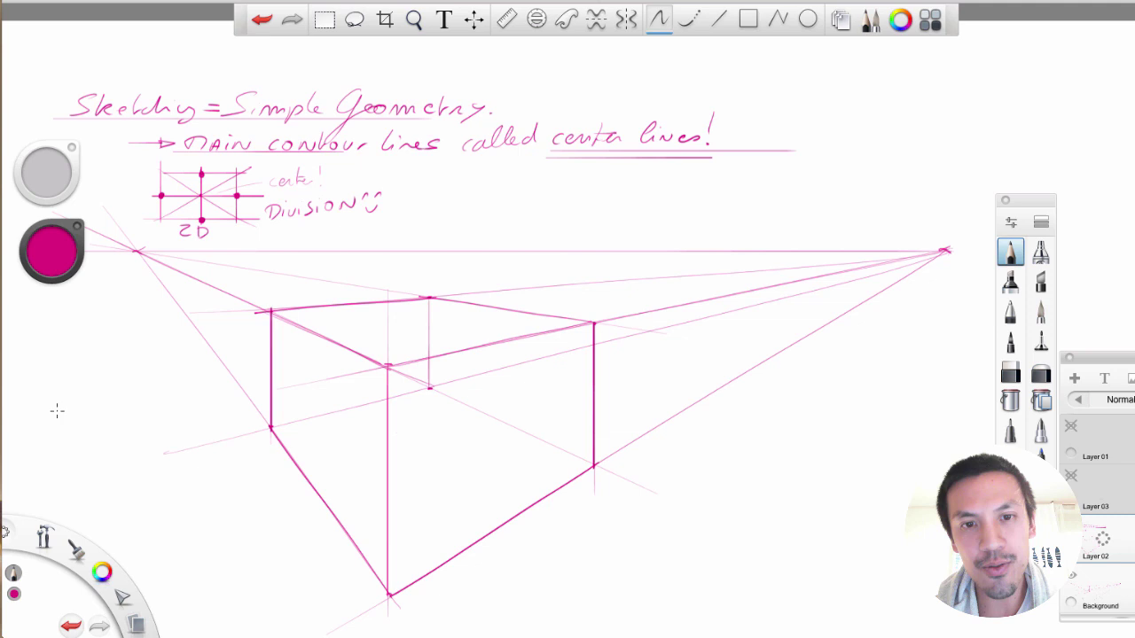
{"action": "left_click_drag", "start_coordinate": [106, 291], "coordinate": [140, 198]}
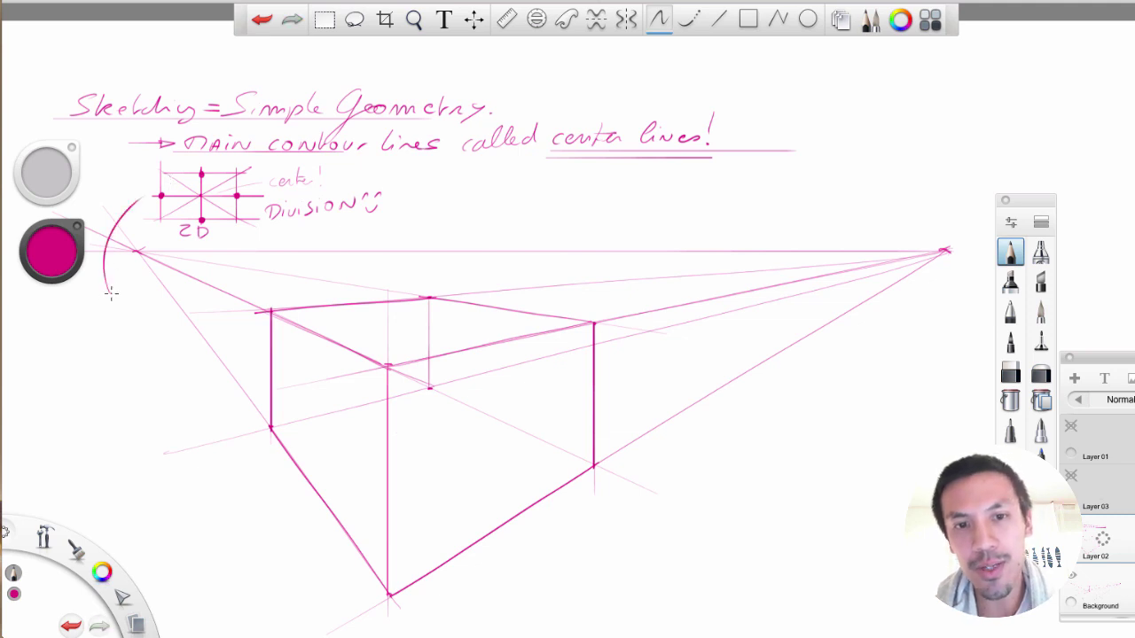
{"action": "mouse_move", "coordinate": [111, 294]}
{"action": "left_mouse_down"}
{"action": "mouse_move", "coordinate": [125, 324]}
{"action": "mouse_move", "coordinate": [140, 324]}
{"action": "left_mouse_up"}
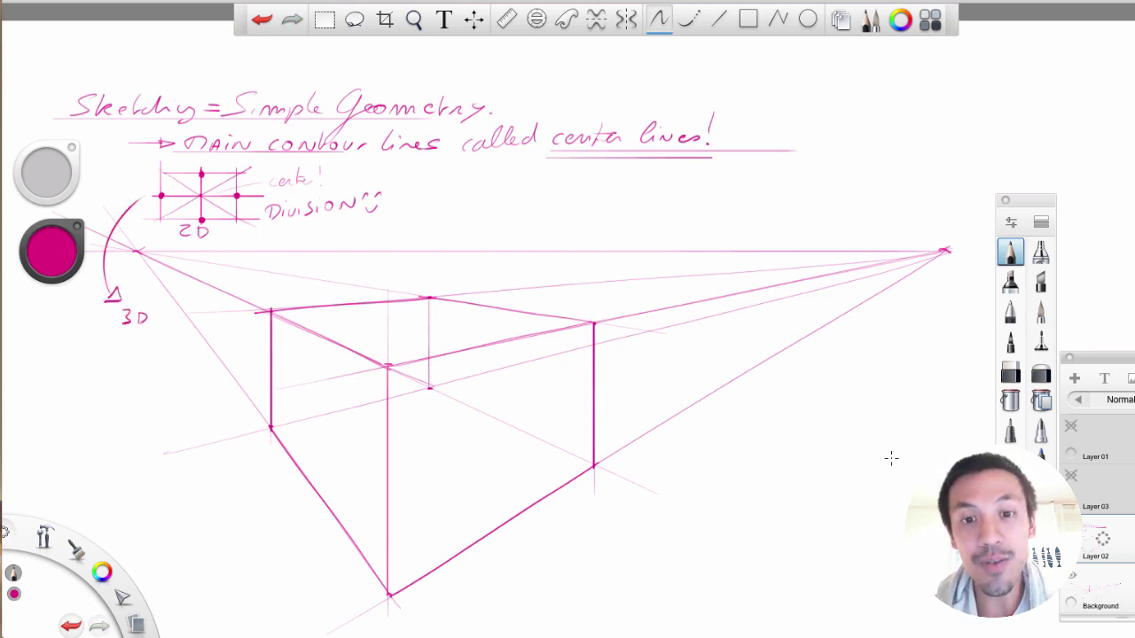
- On a new layer, draw the missing diagonal of the box's back left face and a light vertical line through the dotted center
{"action": "left_click", "coordinate": [1074, 378]}
{"action": "left_click_drag", "start_coordinate": [446, 290], "coordinate": [250, 442]}
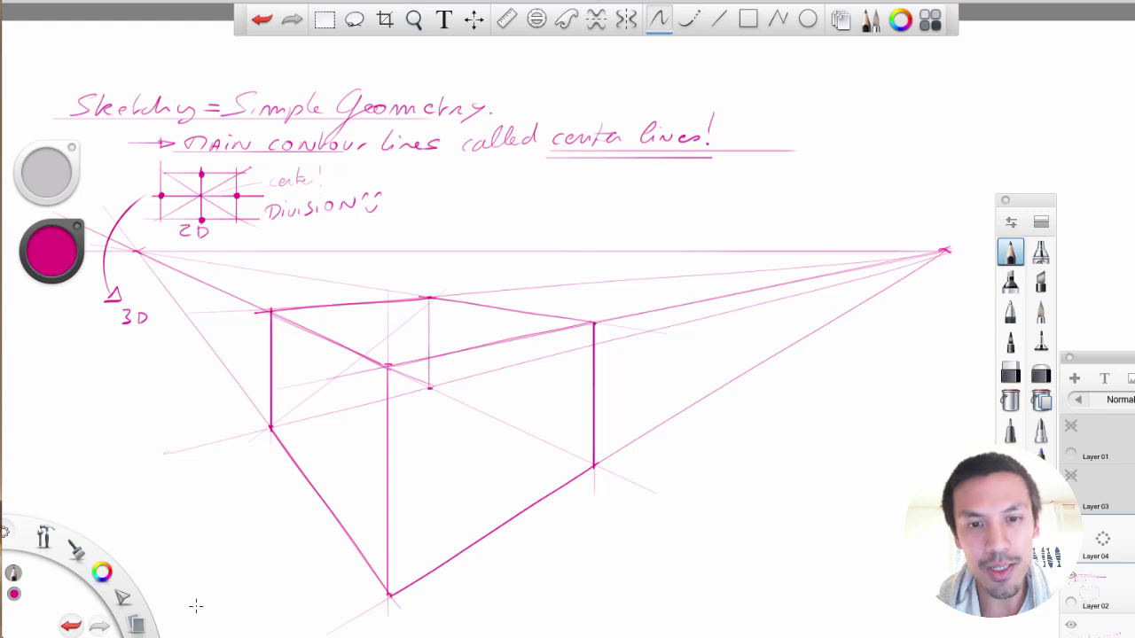
{"action": "left_click_drag", "start_coordinate": [362, 411], "coordinate": [363, 311]}
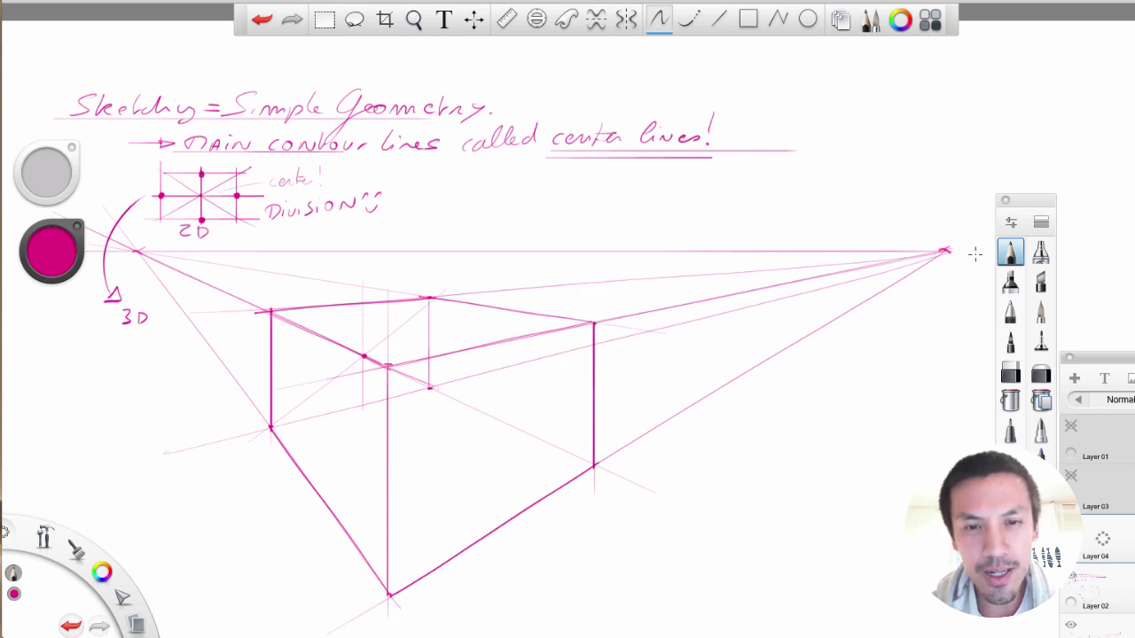
- With the ruler, draw the back left face's center line to the right vanishing point, dotting the edge midpoints and strengthening the vertical center line
{"action": "left_click", "coordinate": [505, 18]}
{"action": "left_click_drag", "start_coordinate": [583, 458], "coordinate": [940, 282]}
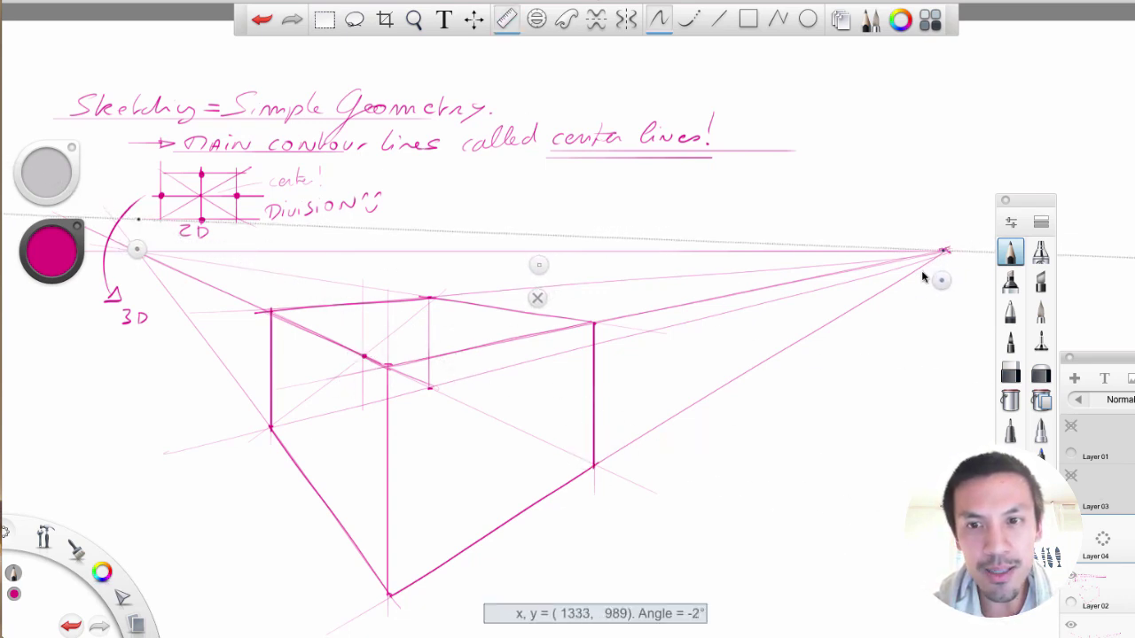
{"action": "mouse_move", "coordinate": [137, 249]}
{"action": "left_mouse_down"}
{"action": "mouse_move", "coordinate": [232, 428]}
{"action": "mouse_move", "coordinate": [188, 419]}
{"action": "left_mouse_up"}
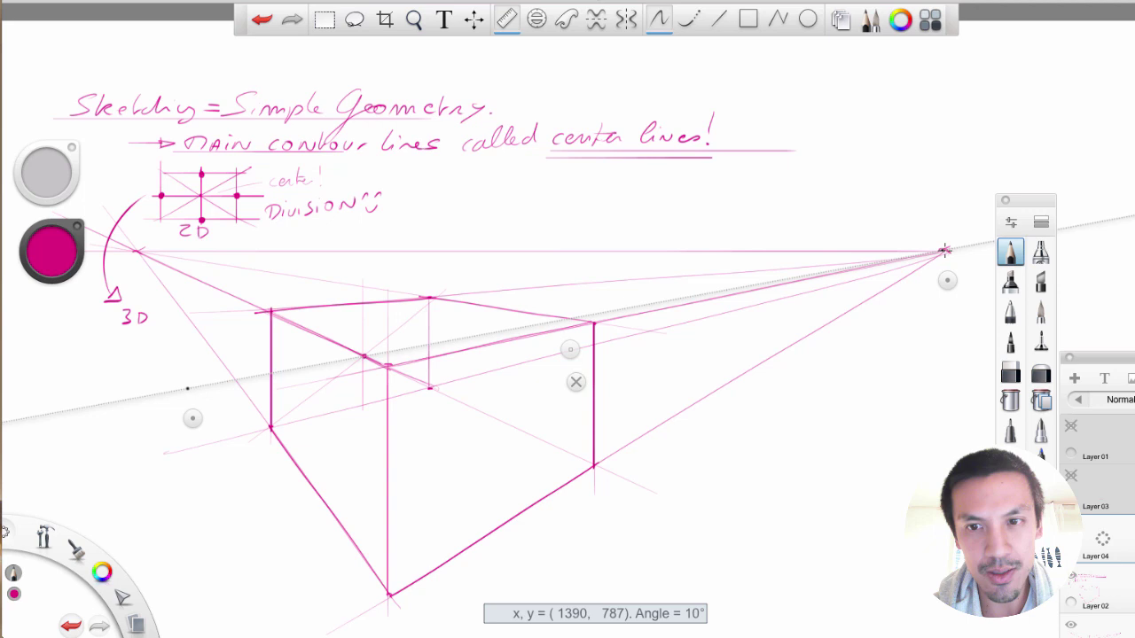
{"action": "left_click_drag", "start_coordinate": [947, 250], "coordinate": [101, 410]}
{"action": "left_click", "coordinate": [575, 382]}
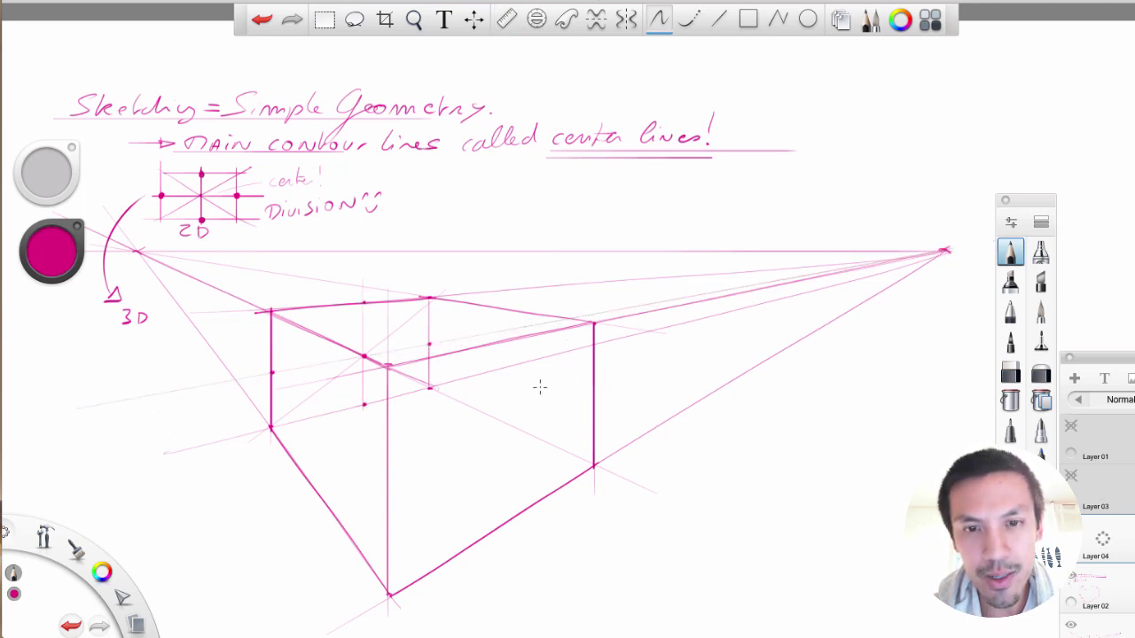
{"action": "left_click_drag", "start_coordinate": [364, 306], "coordinate": [363, 404]}
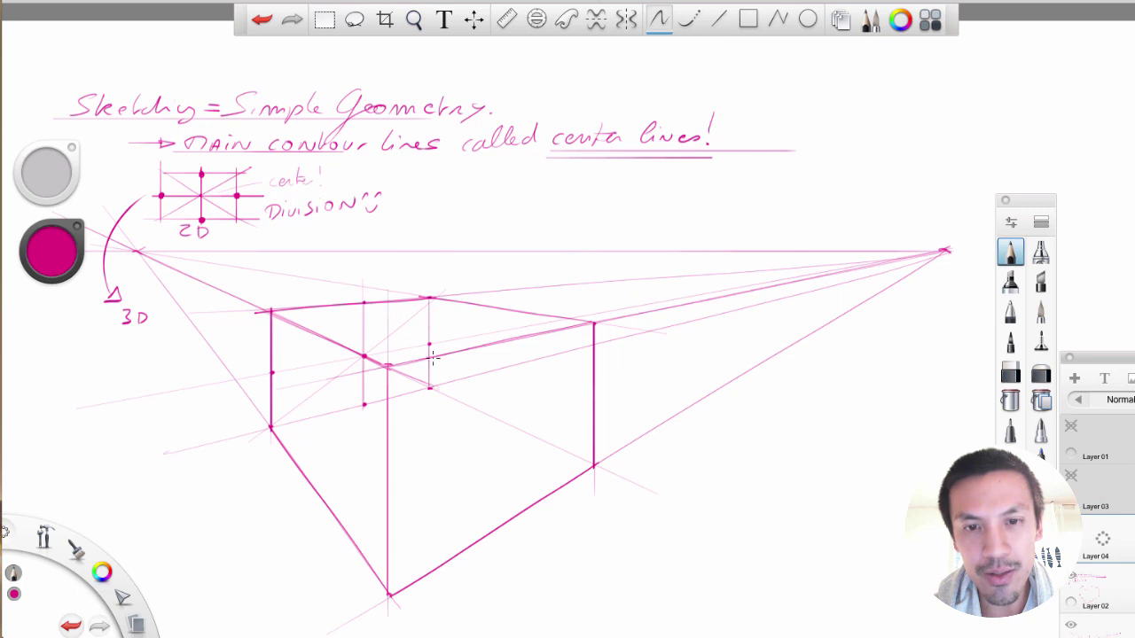
{"action": "key", "text": "ctrl+z"}
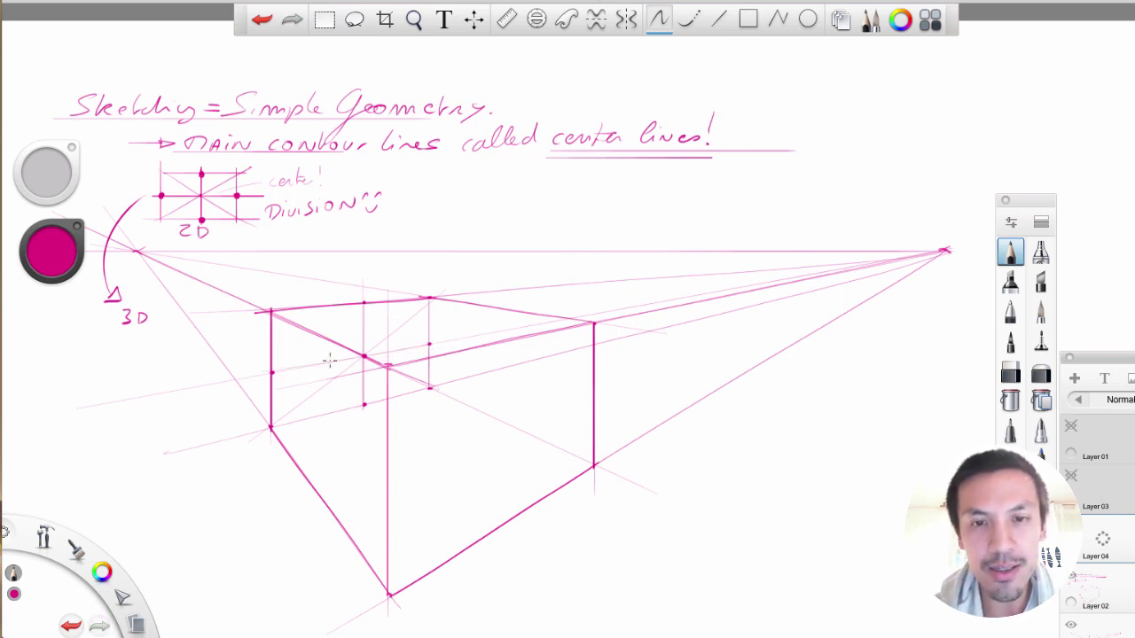
- Write "Back surface left" along the top edge of the back left face
{"action": "left_click_drag", "start_coordinate": [294, 286], "coordinate": [291, 301]}
{"action": "left_click_drag", "start_coordinate": [293, 287], "coordinate": [292, 302]}
{"action": "mouse_move", "coordinate": [304, 301]}
{"action": "left_mouse_down"}
{"action": "mouse_move", "coordinate": [377, 276]}
{"action": "mouse_move", "coordinate": [415, 289]}
{"action": "left_mouse_up"}
{"action": "left_click_drag", "start_coordinate": [420, 278], "coordinate": [436, 285]}
{"action": "left_click_drag", "start_coordinate": [434, 272], "coordinate": [444, 279]}
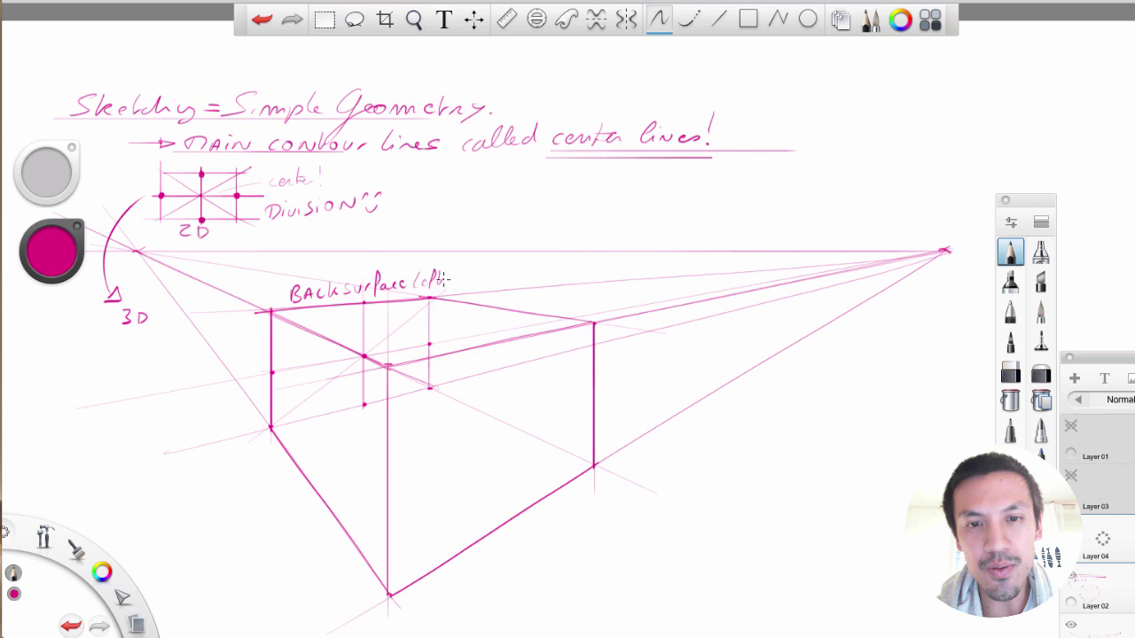
- Undo the "Back surface left" lettering
{"action": "key", "text": "ctrl+z"}
{"action": "key", "text": "ctrl+z"}
{"action": "key", "text": "ctrl+z"}
{"action": "key", "text": "ctrl+z"}
{"action": "key", "text": "ctrl+z"}
{"action": "key", "text": "ctrl+z"}
{"action": "key", "text": "ctrl+z"}
{"action": "key", "text": "ctrl+z"}
{"action": "key", "text": "ctrl+z"}
{"action": "key", "text": "ctrl+z"}
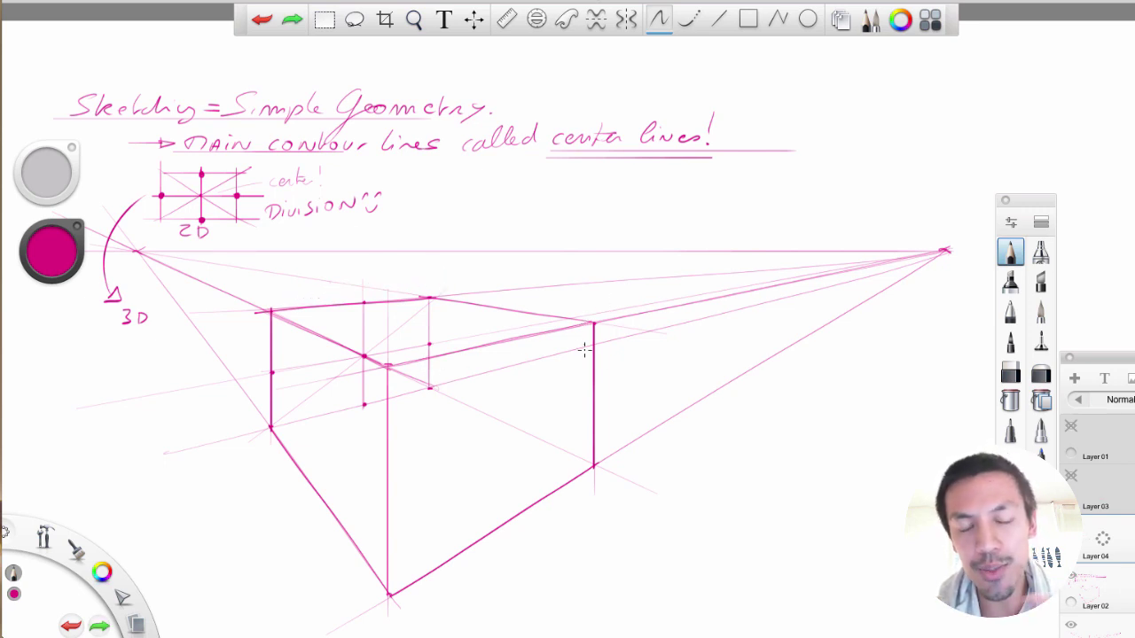
- Draw both diagonals of the box's back right face and a vertical line through their intersection
{"action": "left_click", "coordinate": [429, 344]}
{"action": "left_click_drag", "start_coordinate": [591, 324], "coordinate": [406, 402]}
{"action": "key", "text": "ctrl+z"}
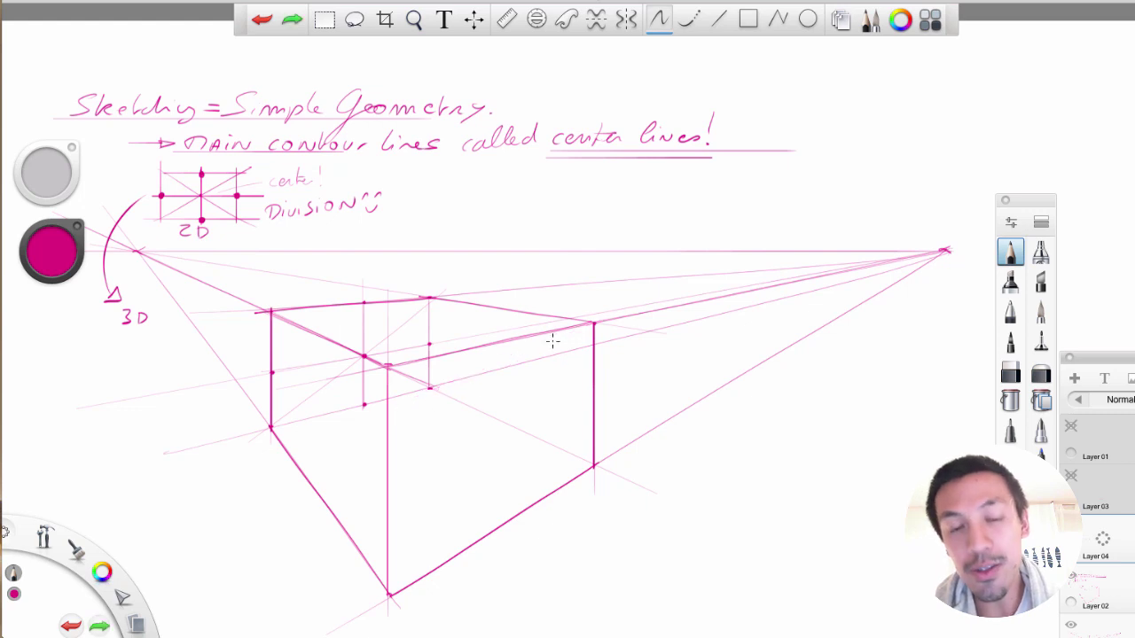
{"action": "left_click_drag", "start_coordinate": [592, 325], "coordinate": [405, 407]}
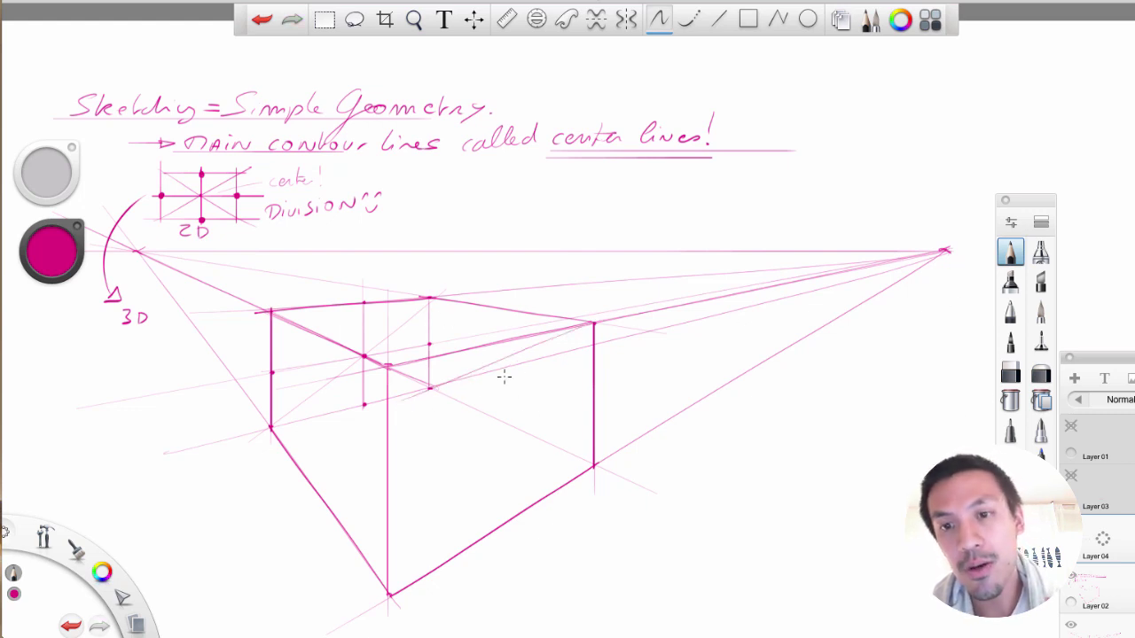
{"action": "left_click_drag", "start_coordinate": [430, 298], "coordinate": [604, 483]}
{"action": "key", "text": "ctrl+z"}
{"action": "left_click_drag", "start_coordinate": [429, 297], "coordinate": [605, 480]}
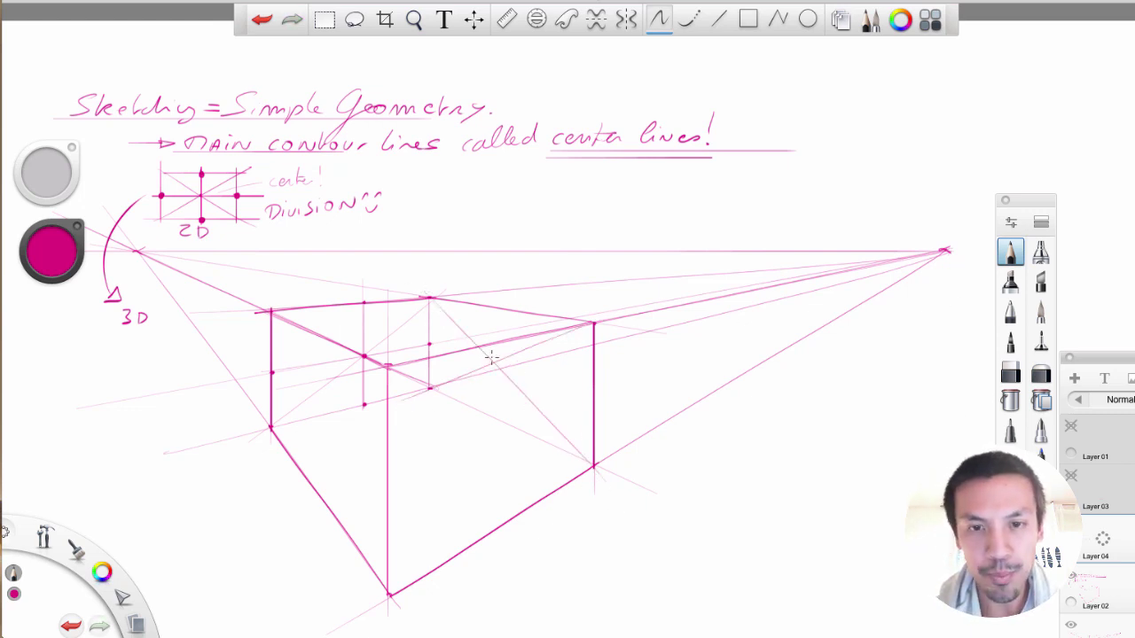
{"action": "left_click_drag", "start_coordinate": [493, 292], "coordinate": [493, 417]}
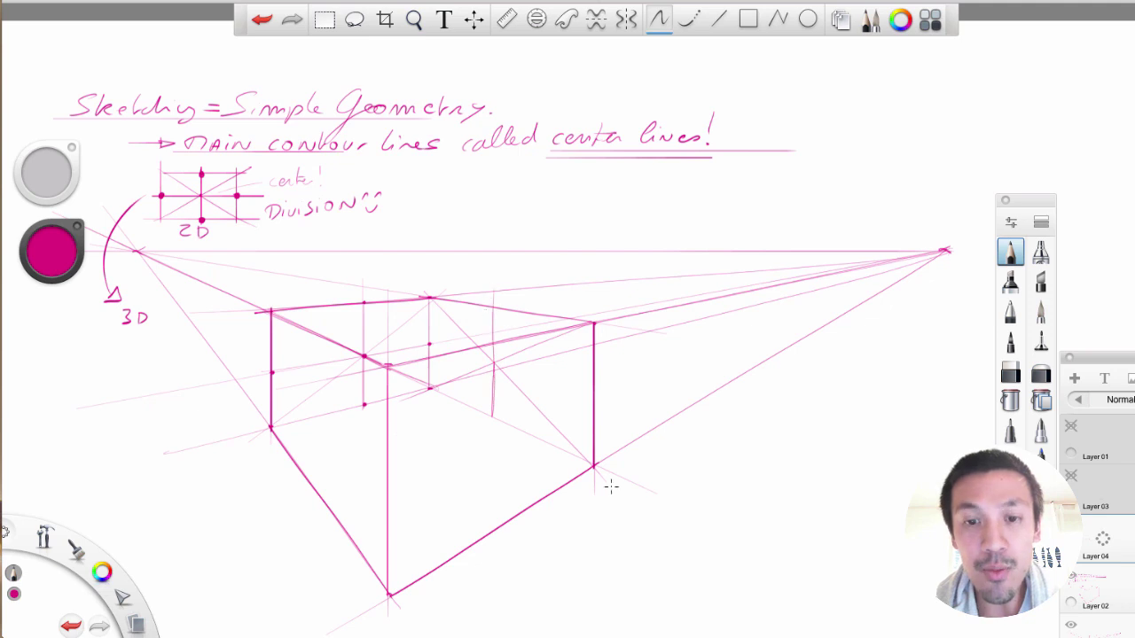
- With the ruler, draw a line from the left vanishing point through the back right face's center and dot the edge midpoints
{"action": "left_click", "coordinate": [510, 18]}
{"action": "left_click_drag", "start_coordinate": [570, 350], "coordinate": [453, 351]}
{"action": "left_click_drag", "start_coordinate": [118, 431], "coordinate": [139, 281]}
{"action": "left_click_drag", "start_coordinate": [866, 295], "coordinate": [585, 423]}
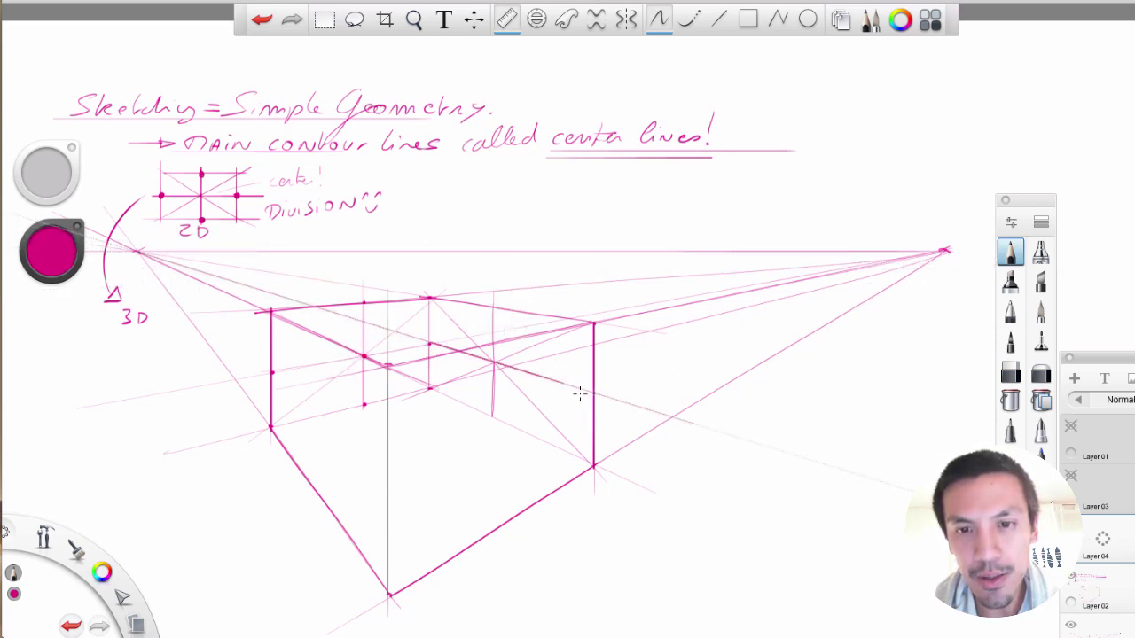
{"action": "left_click_drag", "start_coordinate": [592, 405], "coordinate": [694, 425]}
{"action": "left_click", "coordinate": [347, 384]}
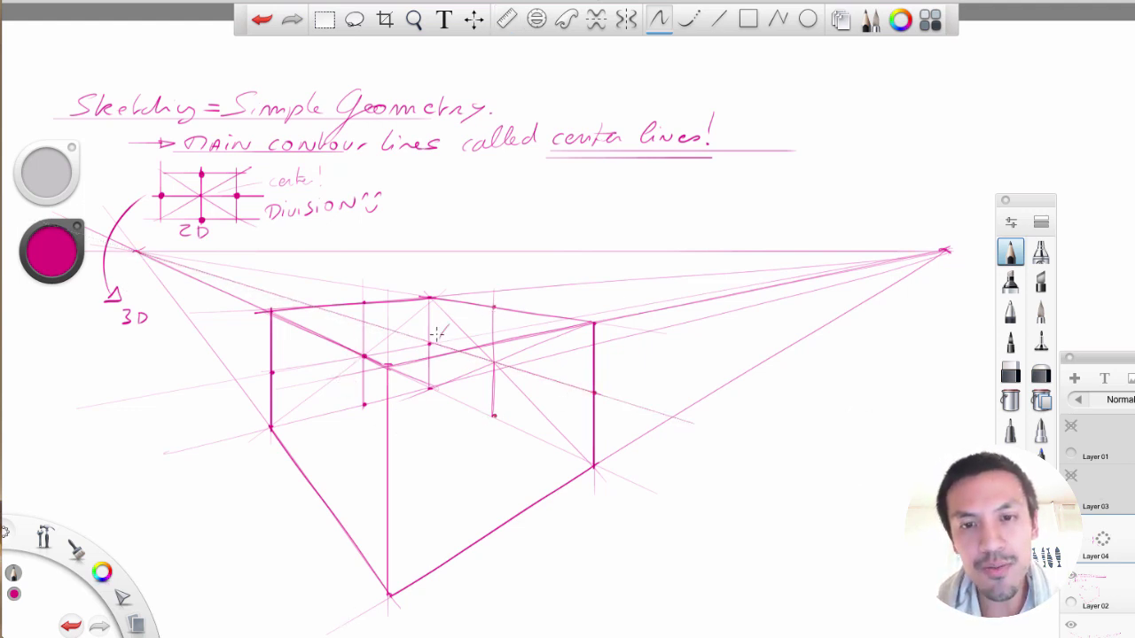
- Add small arrow marks near the shared back edge, then undo them and the back right face's construction lines
{"action": "left_click_drag", "start_coordinate": [458, 314], "coordinate": [468, 312]}
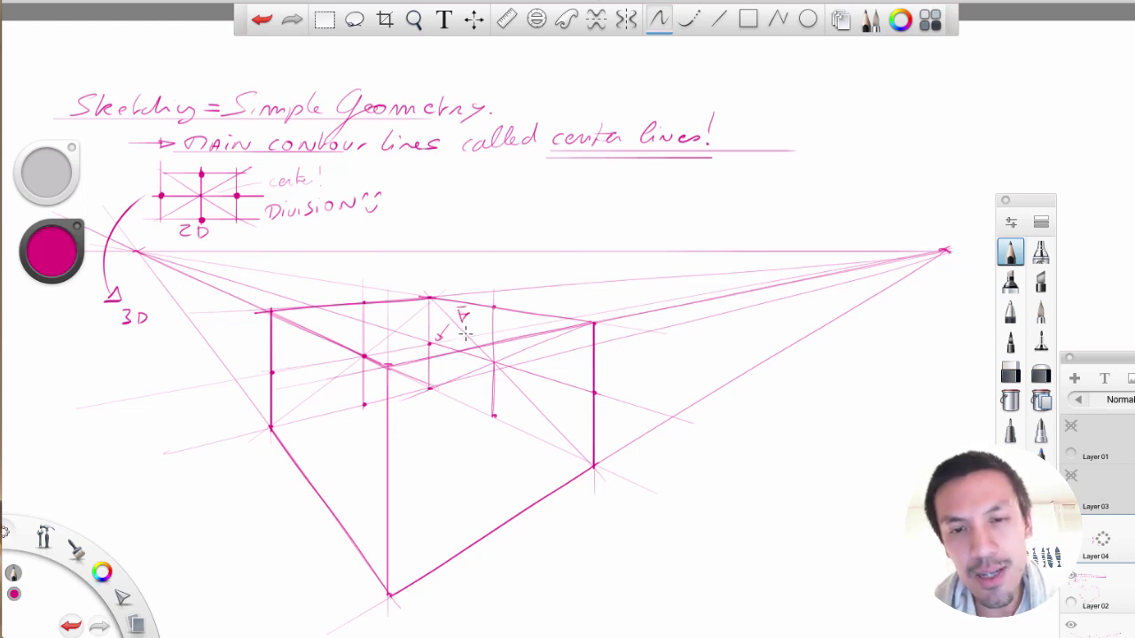
{"action": "key", "text": "ctrl+z"}
{"action": "key", "text": "ctrl+z"}
{"action": "key", "text": "ctrl+z"}
{"action": "key", "text": "ctrl+z"}
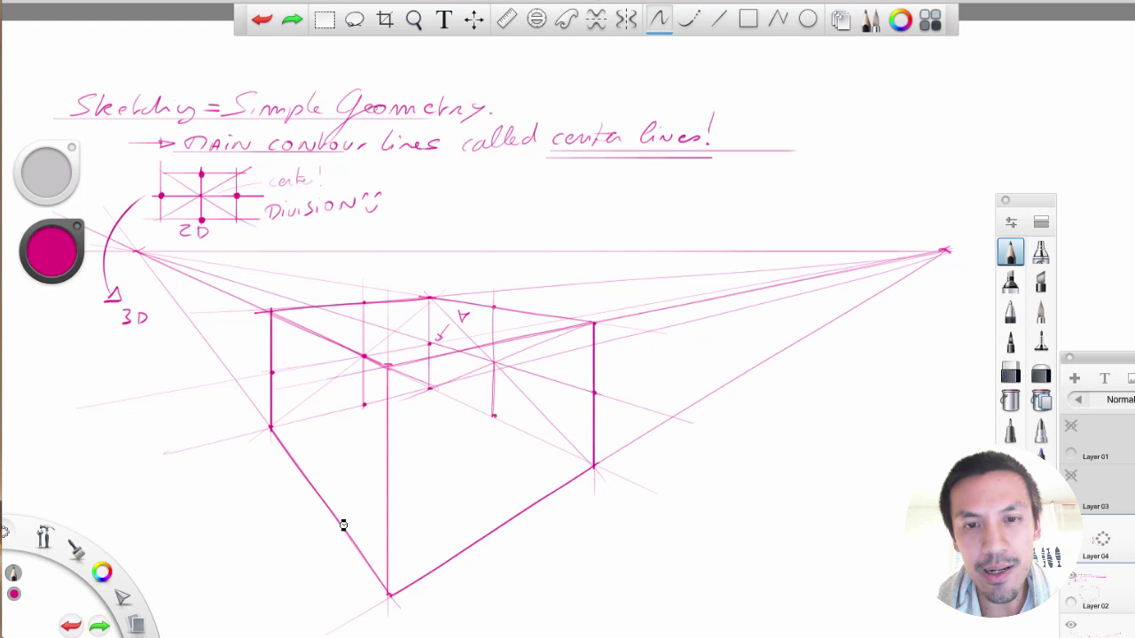
{"action": "key", "text": "ctrl+z"}
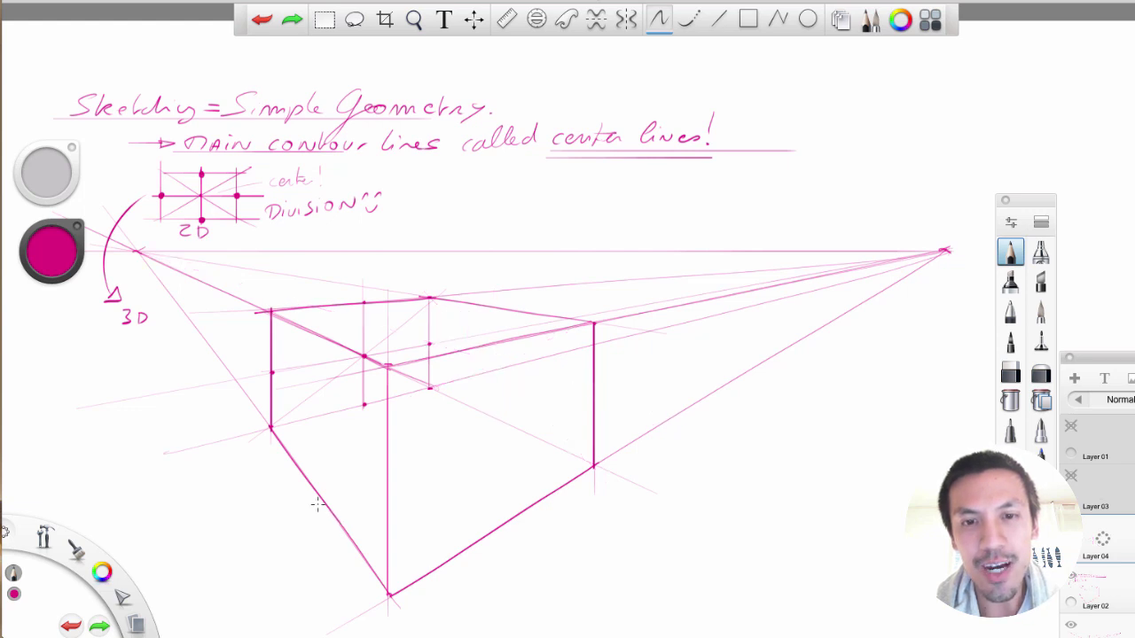
- With the ruler through the left vanishing point, draw the back right face's horizontal center line from the back edge's midpoint to the outer edge
{"action": "left_click", "coordinate": [507, 19]}
{"action": "left_click_drag", "start_coordinate": [578, 424], "coordinate": [585, 425]}
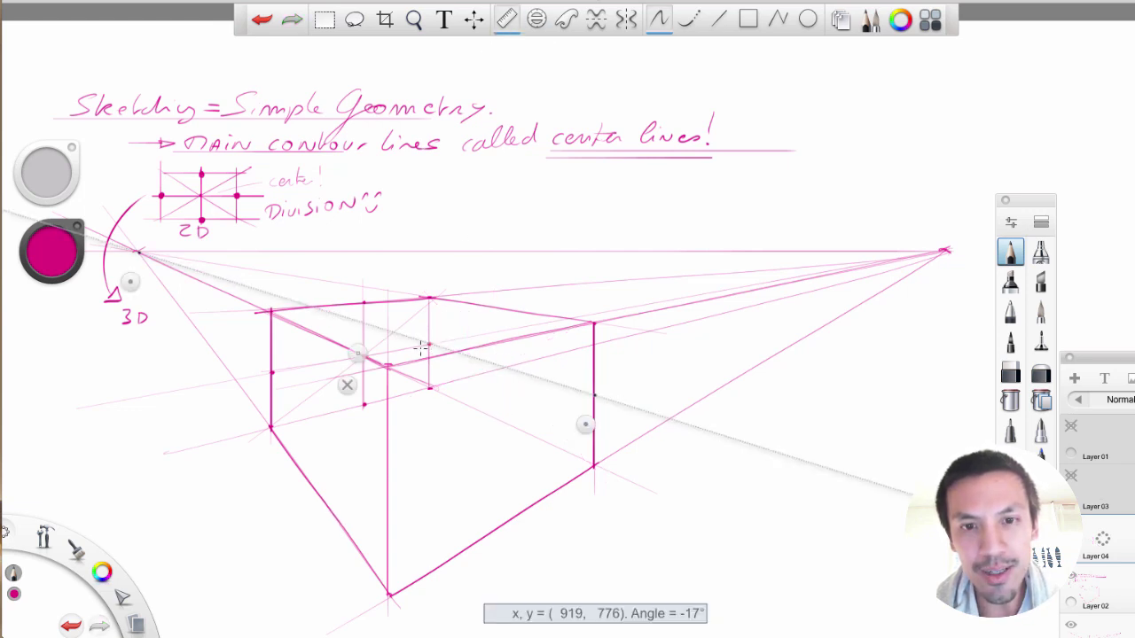
{"action": "mouse_move", "coordinate": [429, 345]}
{"action": "left_mouse_down"}
{"action": "mouse_move", "coordinate": [588, 395]}
{"action": "mouse_move", "coordinate": [727, 421]}
{"action": "mouse_move", "coordinate": [571, 384]}
{"action": "left_mouse_up"}
{"action": "key", "text": "ctrl+z"}
{"action": "key", "text": "r"}
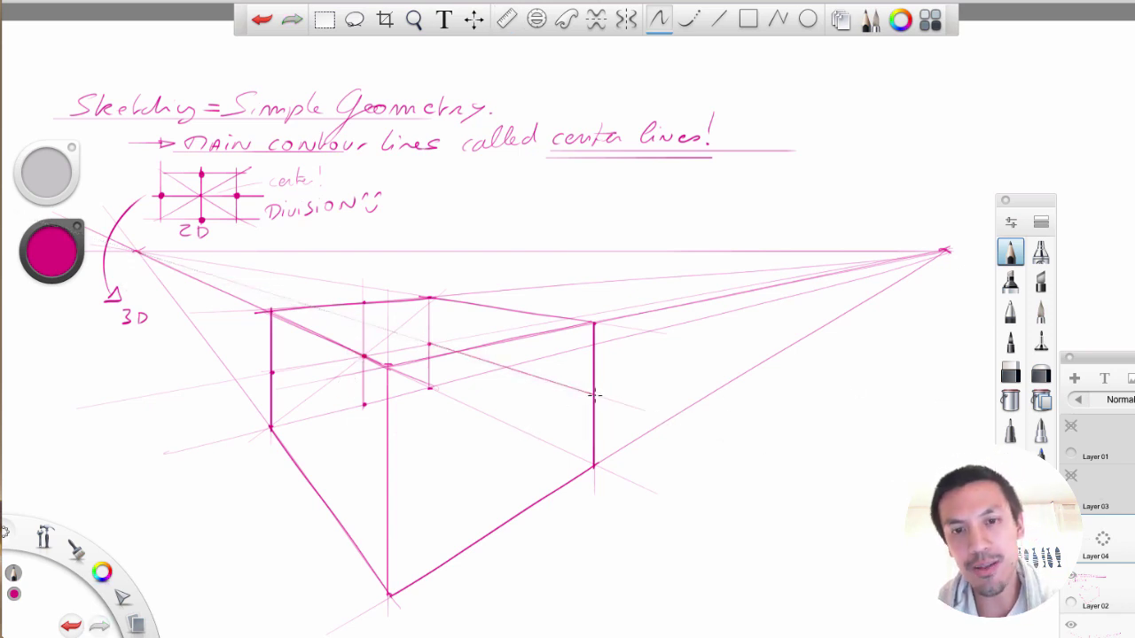
- With the ruler through the right vanishing point, draw the front right face's horizontal center line and dot the front vertical edge's midpoint
{"action": "key", "text": "r"}
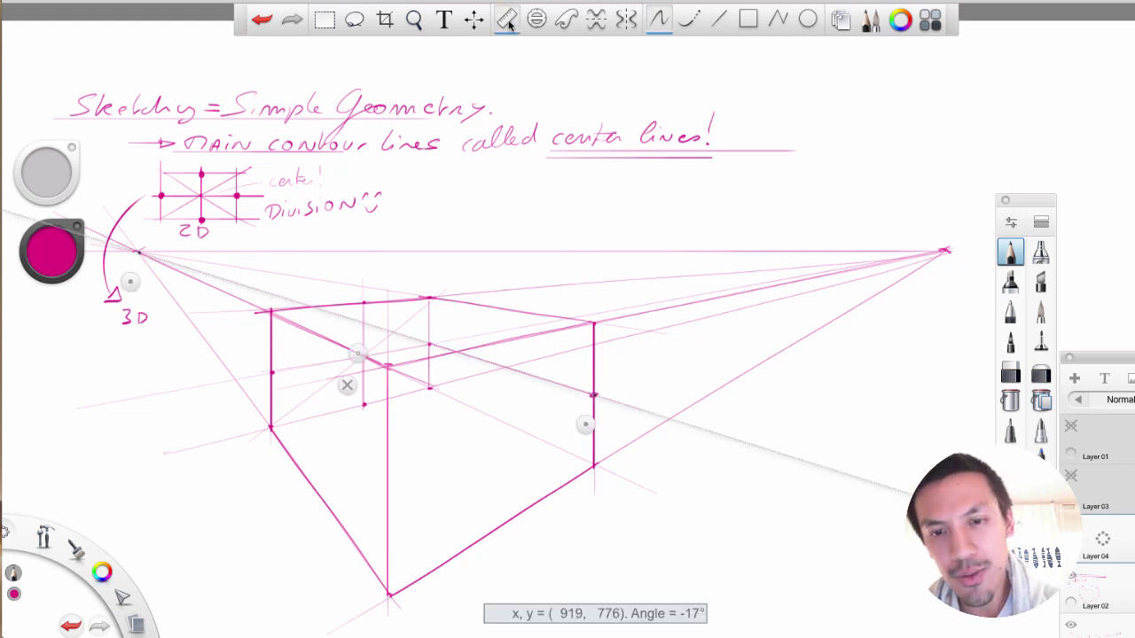
{"action": "left_click_drag", "start_coordinate": [585, 429], "coordinate": [396, 508]}
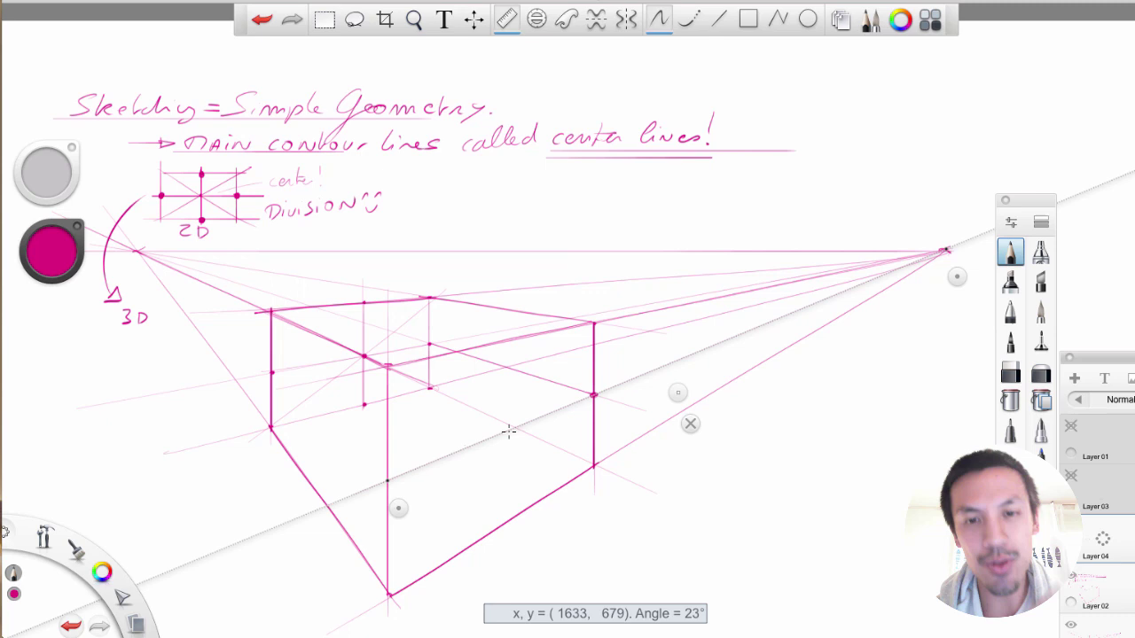
{"action": "left_click", "coordinate": [690, 424]}
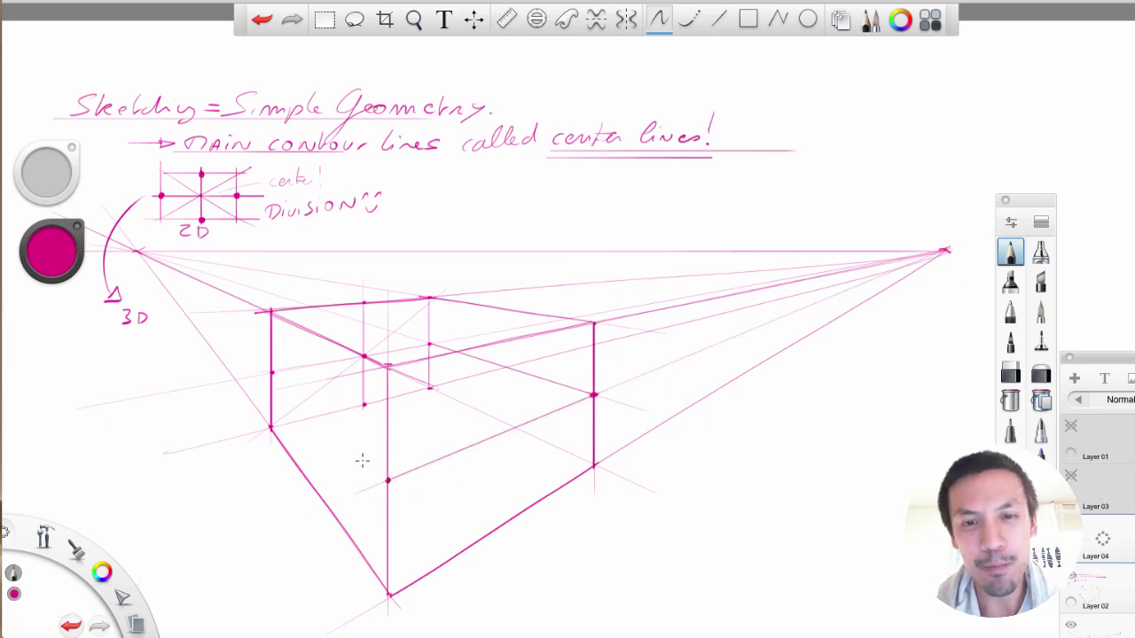
- With the ruler through the left vanishing point, join the left edge's midpoint to the front edge's midpoint across the front left face
{"action": "key", "text": "r"}
{"action": "left_click_drag", "start_coordinate": [398, 509], "coordinate": [147, 278]}
{"action": "left_click_drag", "start_coordinate": [947, 278], "coordinate": [387, 510]}
{"action": "left_click_drag", "start_coordinate": [272, 374], "coordinate": [387, 484]}
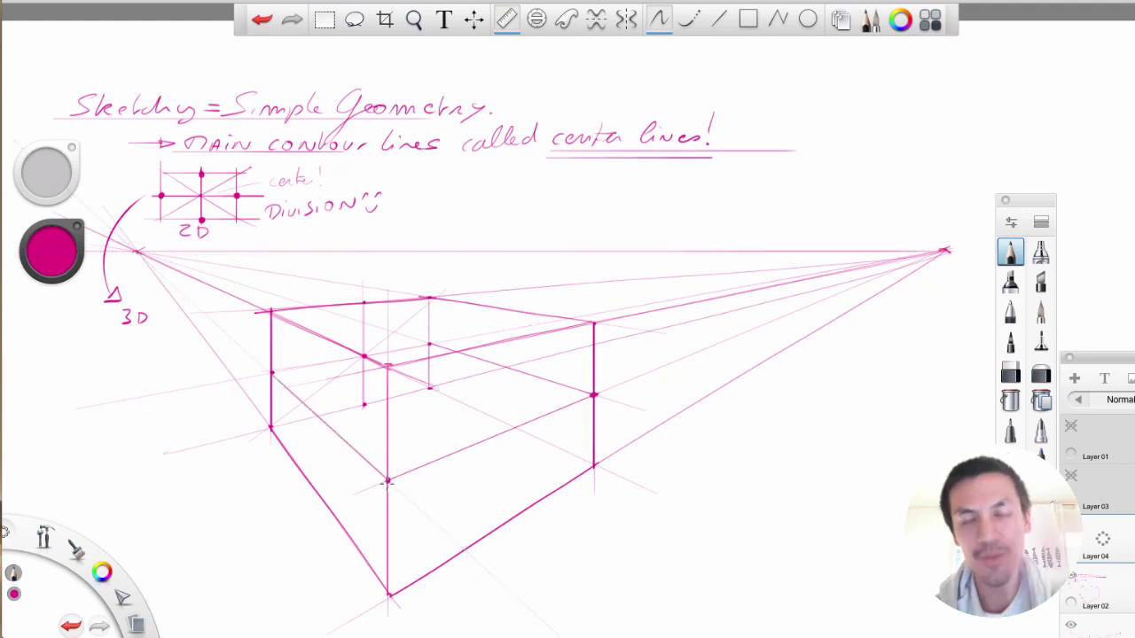
{"action": "key", "text": "r"}
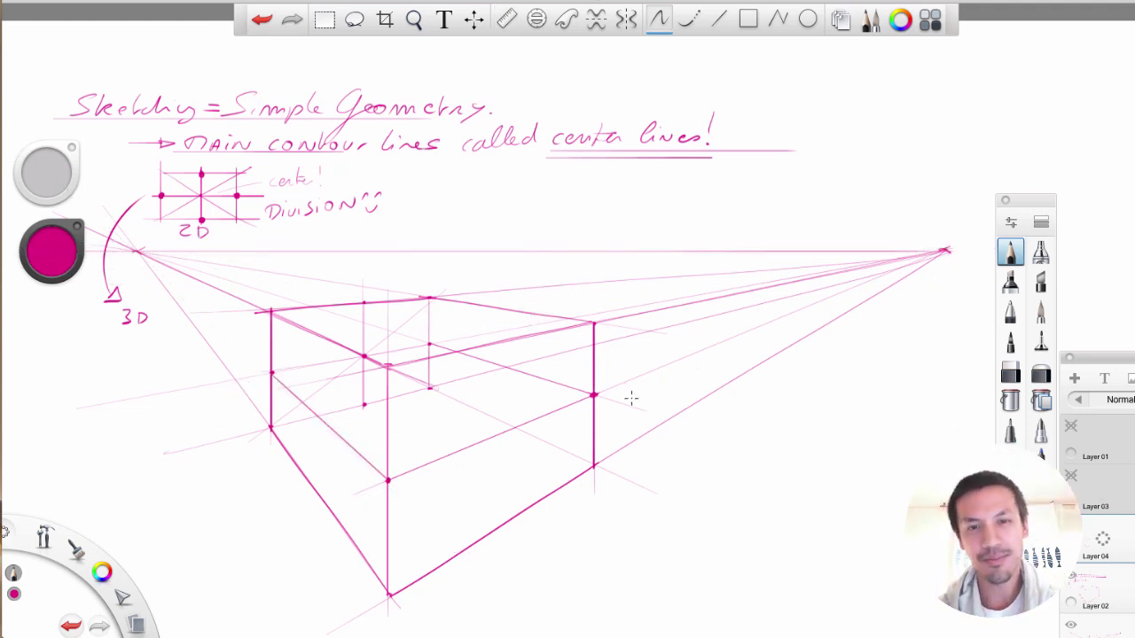
- Draw the top face's center line toward the left vanishing point and continue it as a vertical center line down the front right face
{"action": "key", "text": "r"}
{"action": "left_click_drag", "start_coordinate": [372, 499], "coordinate": [515, 362]}
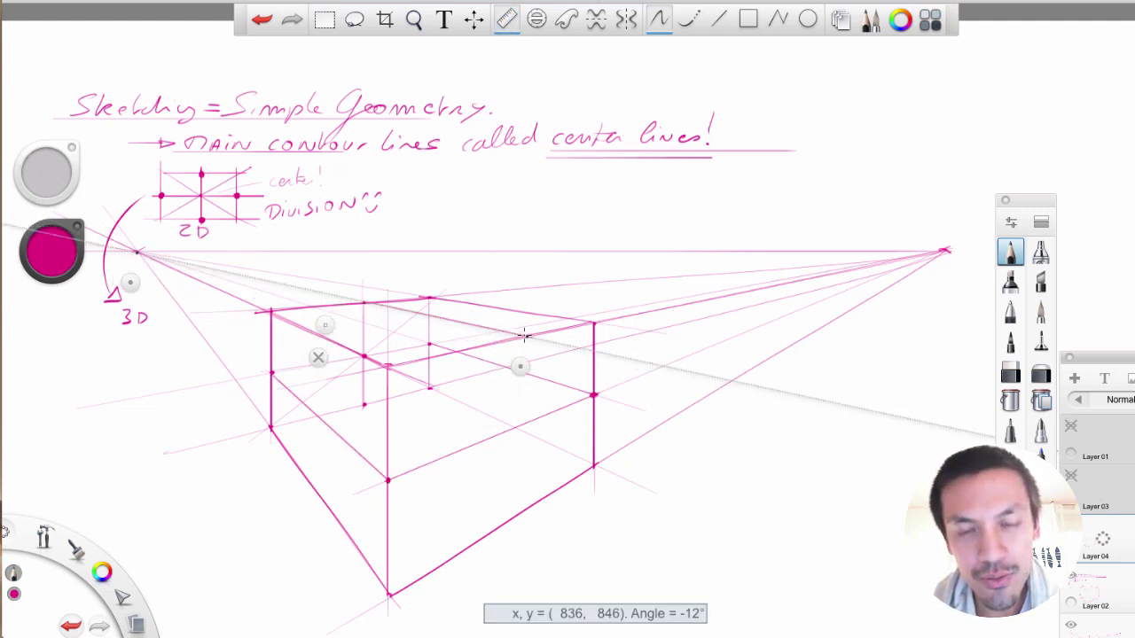
{"action": "key", "text": "r"}
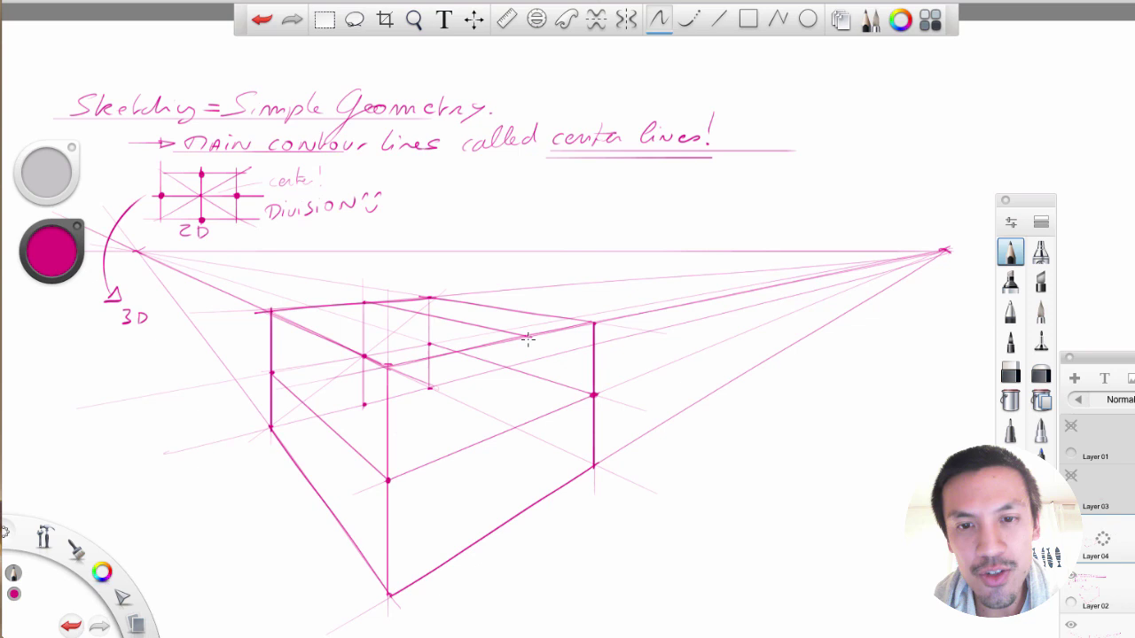
{"action": "left_click_drag", "start_coordinate": [524, 338], "coordinate": [520, 505]}
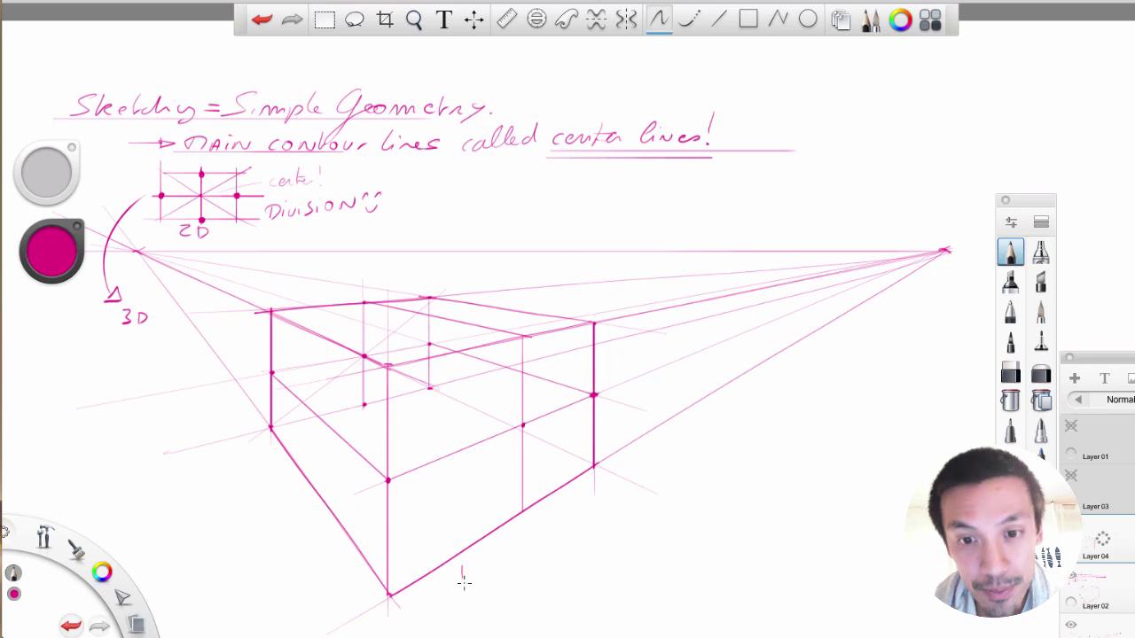
- Letter "Front face Right" with a smiley below the front right face, then undo the lettering
{"action": "mouse_move", "coordinate": [462, 580]}
{"action": "left_mouse_down"}
{"action": "mouse_move", "coordinate": [521, 543]}
{"action": "mouse_move", "coordinate": [643, 503]}
{"action": "left_mouse_up"}
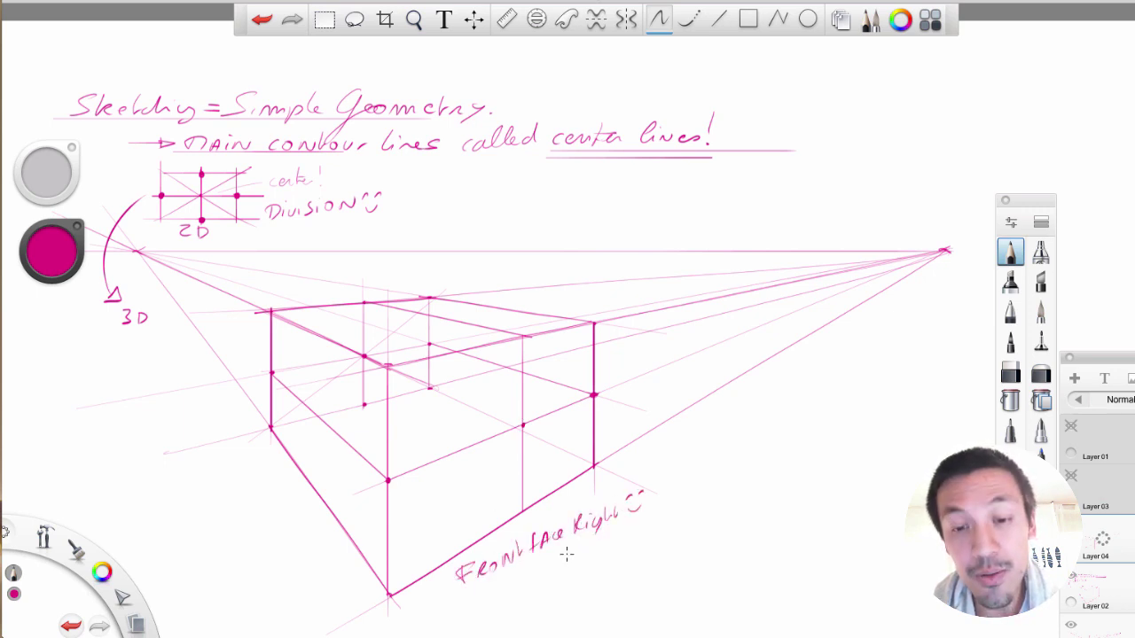
{"action": "key", "text": "super+z"}
{"action": "key", "text": "super+z"}
{"action": "key", "text": "super+z"}
{"action": "key", "text": "super+z"}
{"action": "key", "text": "super+z"}
{"action": "key", "text": "super+z"}
{"action": "key", "text": "super+z"}
{"action": "key", "text": "super+z"}
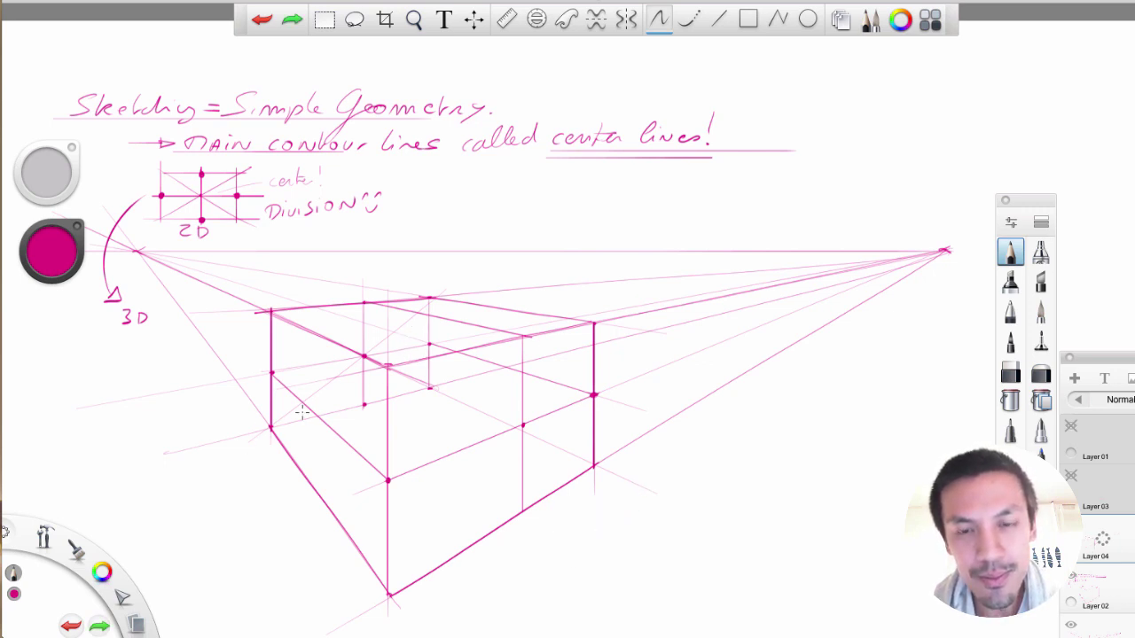
- Draw both diagonals of the front left face, a vertical line through their intersection, and dots at the center and top edge midpoint
{"action": "left_click_drag", "start_coordinate": [250, 441], "coordinate": [381, 368]}
{"action": "left_click_drag", "start_coordinate": [271, 310], "coordinate": [388, 598]}
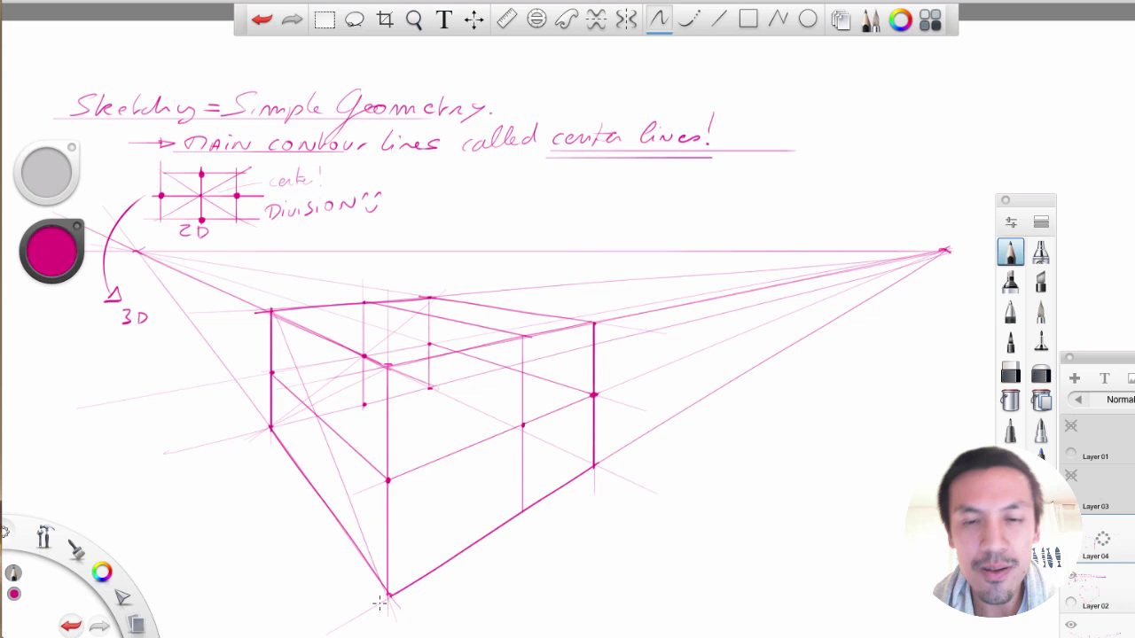
{"action": "left_click", "coordinate": [318, 415]}
{"action": "left_click_drag", "start_coordinate": [317, 494], "coordinate": [317, 333]}
{"action": "left_click", "coordinate": [318, 335]}
- Draw the top face's second center line toward the right vanishing point and drop a vertical center line down the back right face
{"action": "left_click", "coordinate": [506, 18]}
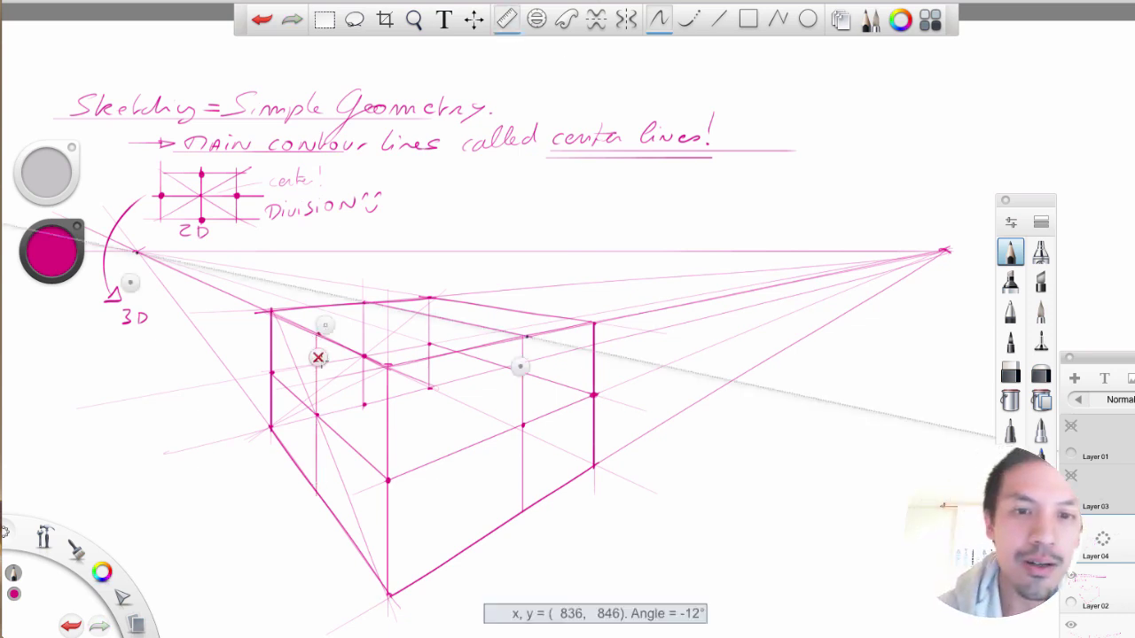
{"action": "left_click_drag", "start_coordinate": [130, 280], "coordinate": [317, 364]}
{"action": "mouse_move", "coordinate": [526, 366]}
{"action": "left_mouse_down"}
{"action": "mouse_move", "coordinate": [949, 279]}
{"action": "mouse_move", "coordinate": [347, 345]}
{"action": "mouse_move", "coordinate": [523, 304]}
{"action": "mouse_move", "coordinate": [507, 423]}
{"action": "left_mouse_up"}
{"action": "left_click", "coordinate": [638, 356]}
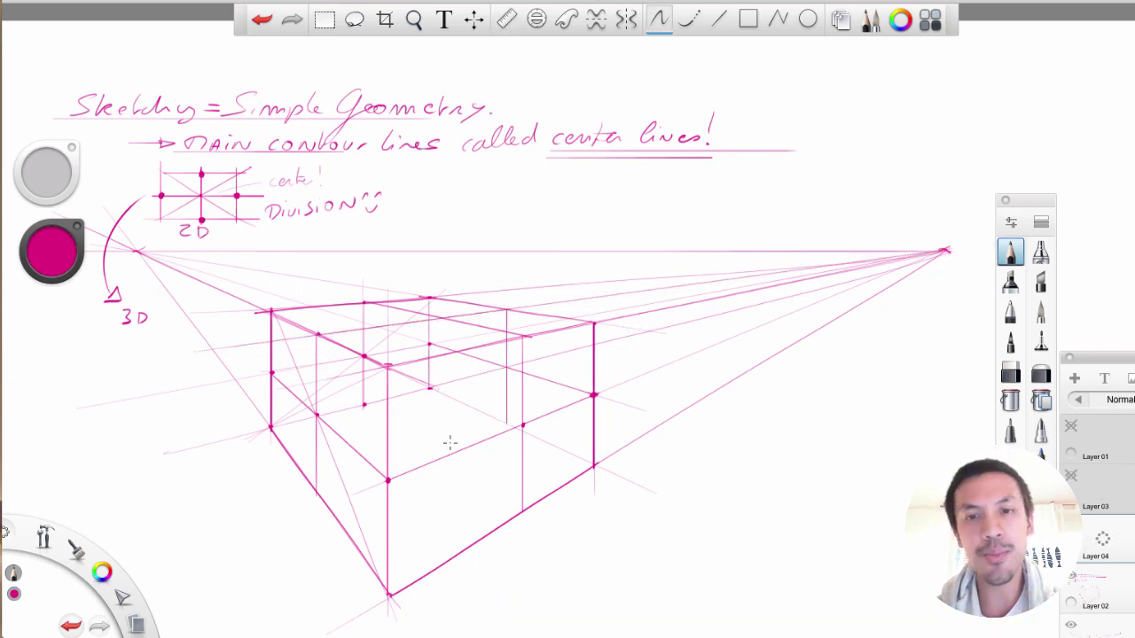
- With the ruler through the right vanishing point, draw the bottom face's center line from the front left face's lower edge midpoint
{"action": "left_click", "coordinate": [507, 26]}
{"action": "left_click_drag", "start_coordinate": [323, 367], "coordinate": [326, 521]}
{"action": "left_click_drag", "start_coordinate": [951, 284], "coordinate": [952, 285]}
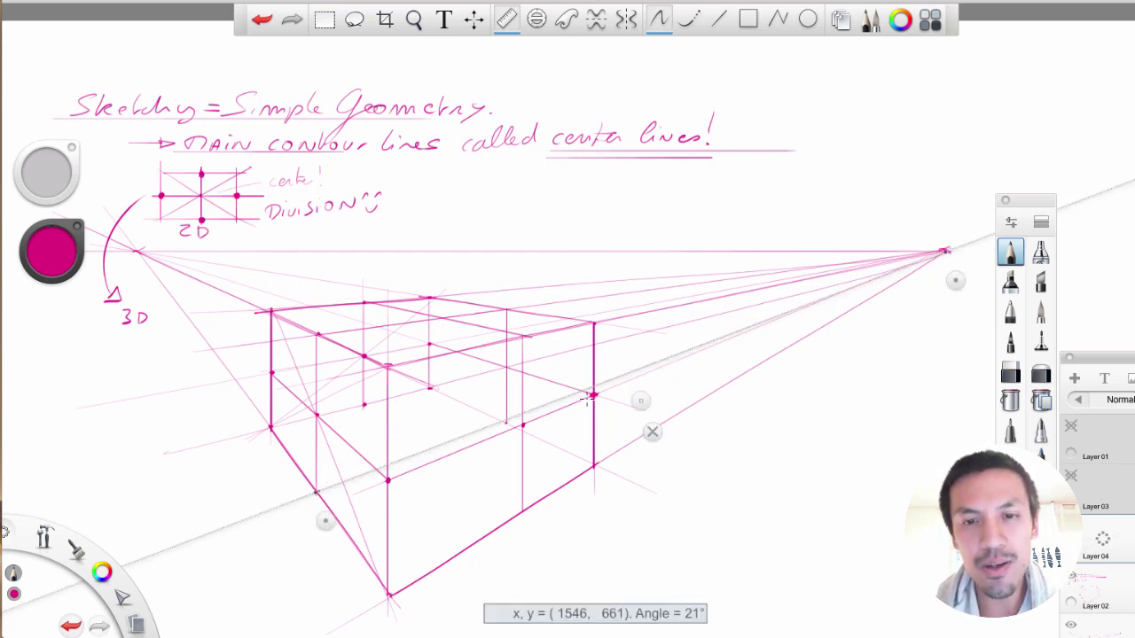
{"action": "left_click_drag", "start_coordinate": [363, 474], "coordinate": [503, 421]}
{"action": "key", "text": "r"}
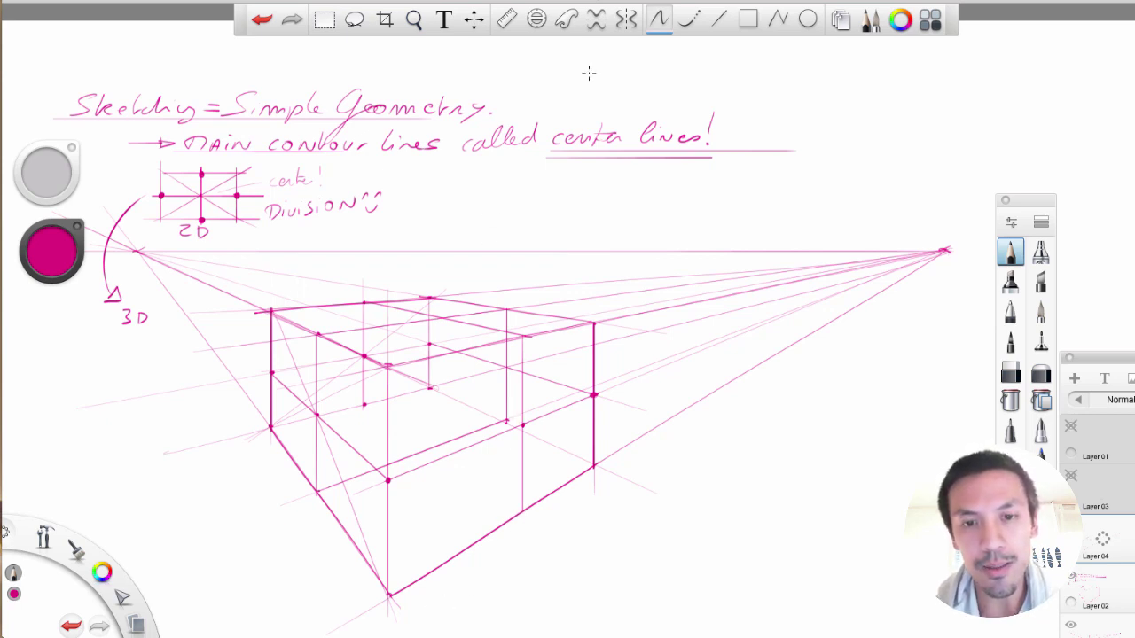
- With the ruler through the left vanishing point, draw the bottom face's other center line from the front right face's lower edge midpoint
{"action": "left_click", "coordinate": [506, 19]}
{"action": "left_click_drag", "start_coordinate": [322, 519], "coordinate": [151, 280]}
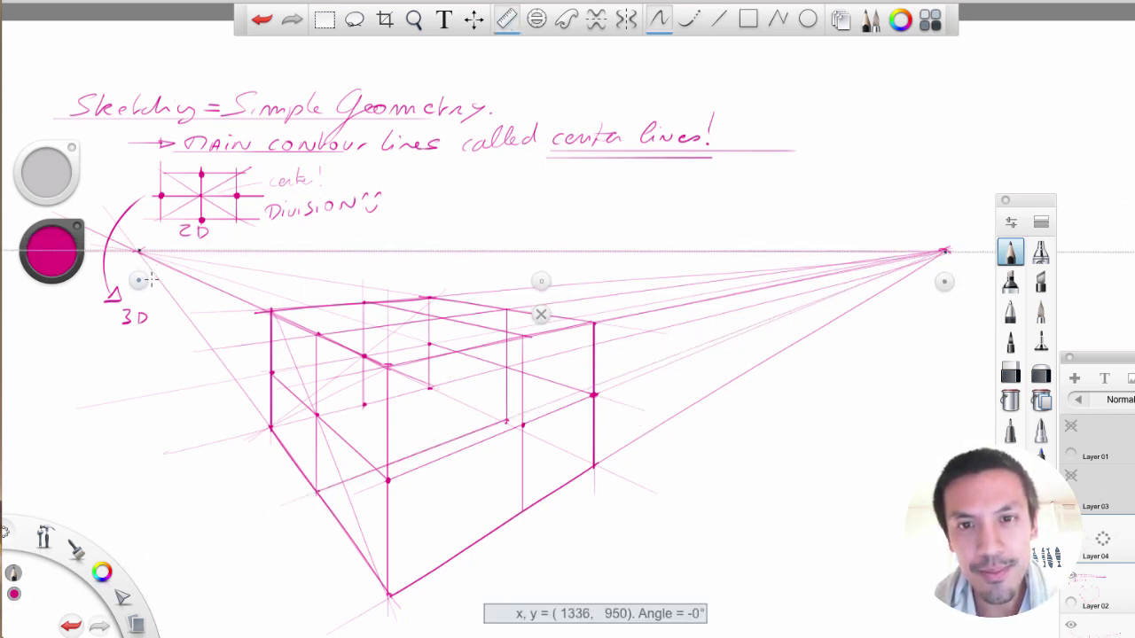
{"action": "left_click_drag", "start_coordinate": [944, 280], "coordinate": [504, 534]}
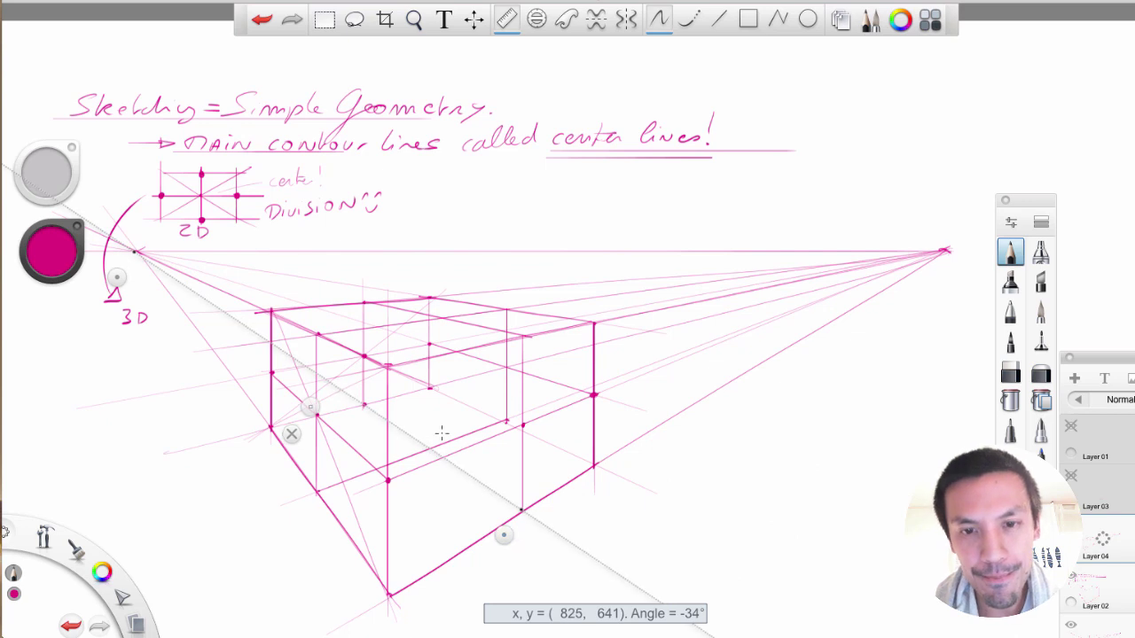
{"action": "left_click", "coordinate": [291, 434]}
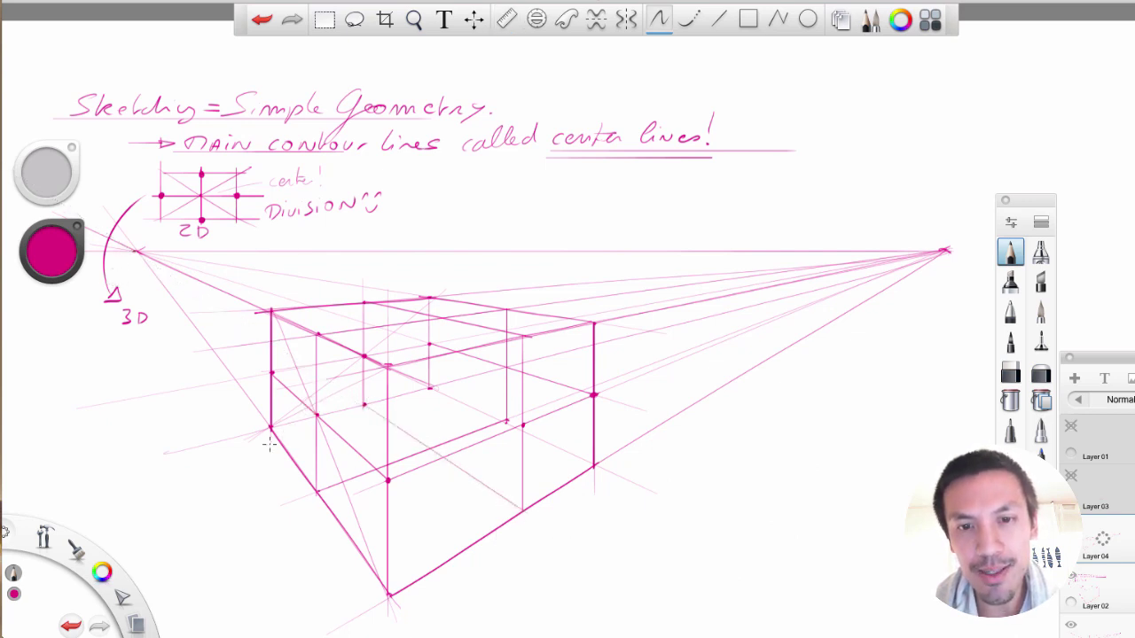
- On a new layer, outline the center section joining the back left and front right faces with a thick brush, and hatch it diagonally
{"action": "left_click", "coordinate": [1041, 341]}
{"action": "left_click_drag", "start_coordinate": [523, 335], "coordinate": [523, 513]}
{"action": "left_click_drag", "start_coordinate": [363, 302], "coordinate": [363, 407]}
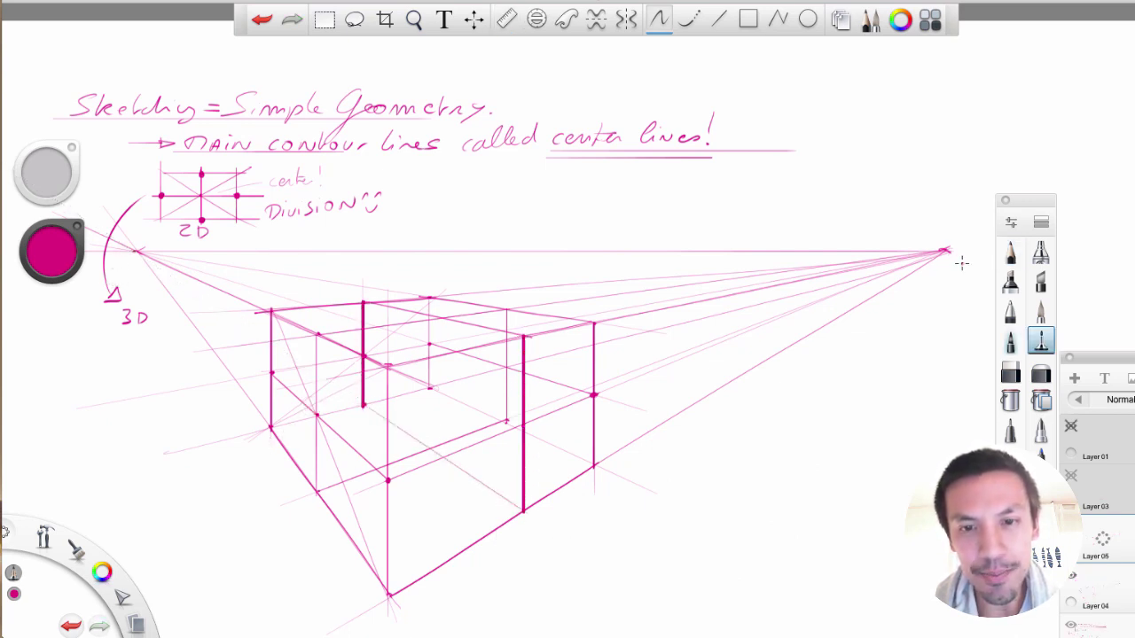
{"action": "left_click_drag", "start_coordinate": [363, 301], "coordinate": [525, 337]}
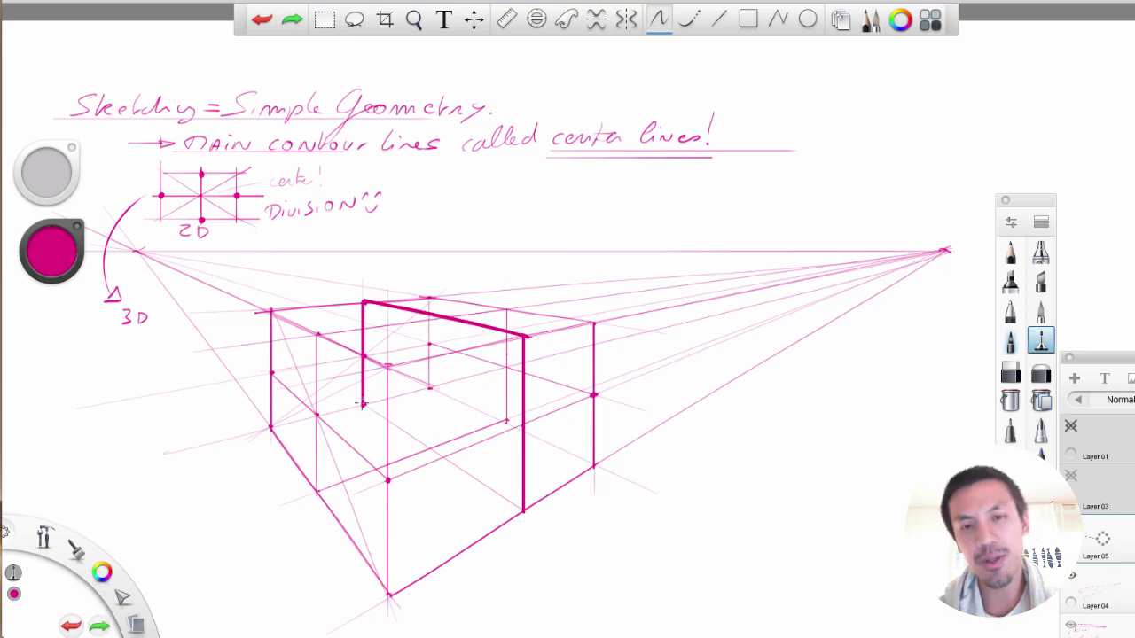
{"action": "left_click_drag", "start_coordinate": [523, 512], "coordinate": [364, 406]}
{"action": "key", "text": "ctrl+z"}
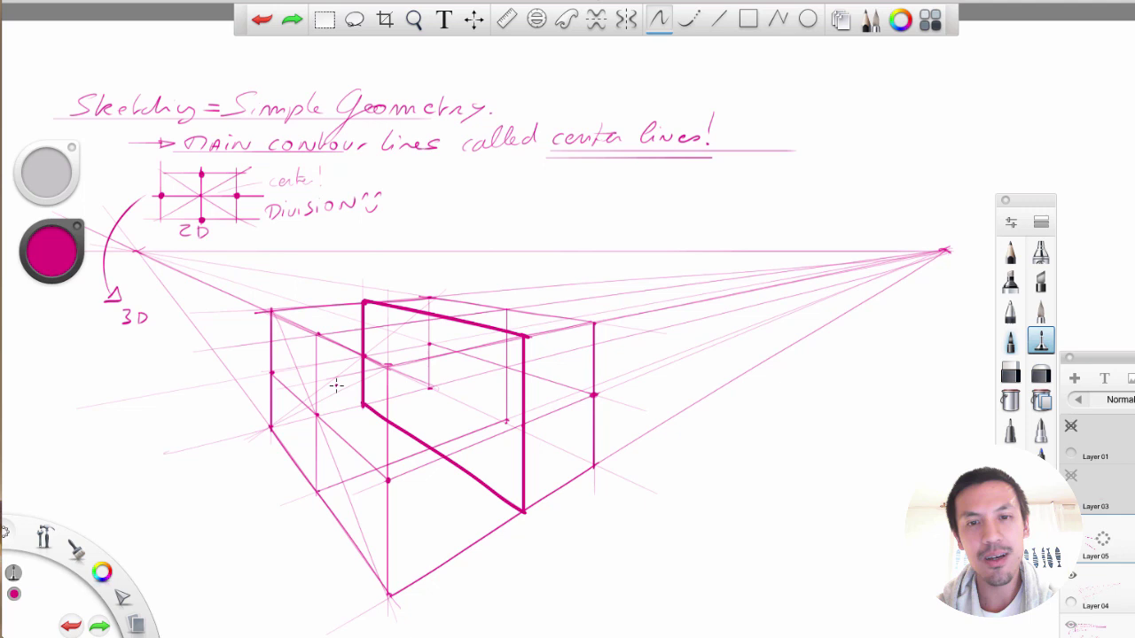
{"action": "left_click_drag", "start_coordinate": [271, 372], "coordinate": [273, 374]}
{"action": "mouse_move", "coordinate": [370, 305]}
{"action": "left_mouse_down"}
{"action": "mouse_move", "coordinate": [418, 315]}
{"action": "mouse_move", "coordinate": [444, 339]}
{"action": "mouse_move", "coordinate": [392, 378]}
{"action": "mouse_move", "coordinate": [402, 403]}
{"action": "mouse_move", "coordinate": [500, 329]}
{"action": "mouse_move", "coordinate": [514, 348]}
{"action": "mouse_move", "coordinate": [500, 406]}
{"action": "mouse_move", "coordinate": [476, 428]}
{"action": "mouse_move", "coordinate": [514, 447]}
{"action": "mouse_move", "coordinate": [514, 492]}
{"action": "left_mouse_up"}
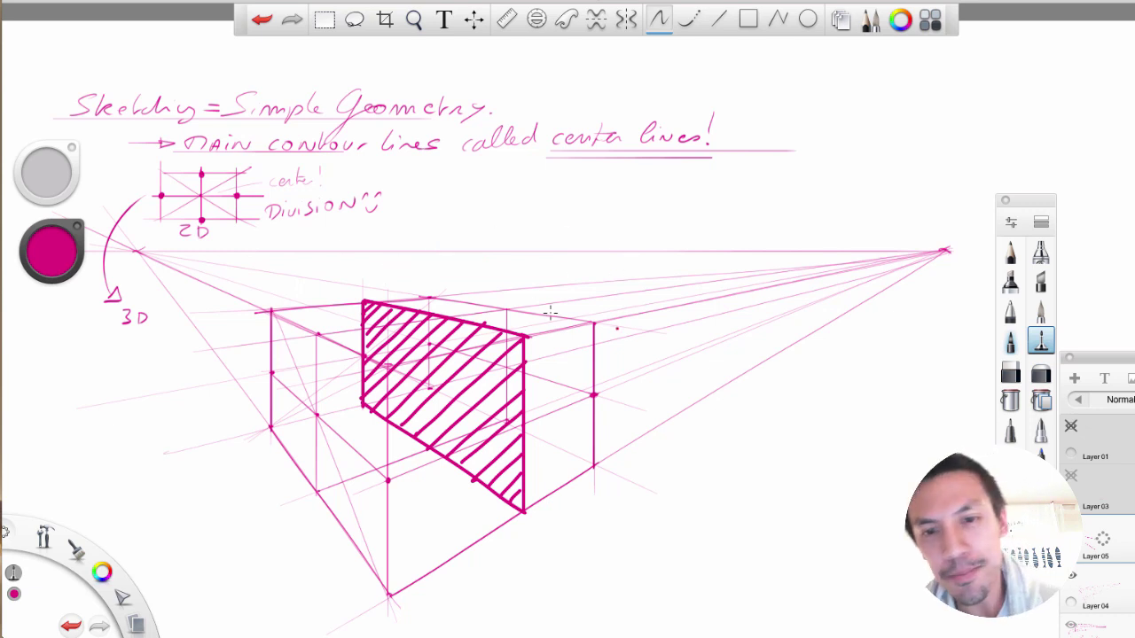
- Draw a double-headed arrow with two vertical extension lines above the hatched center section
{"action": "mouse_move", "coordinate": [363, 267]}
{"action": "left_mouse_down"}
{"action": "mouse_move", "coordinate": [572, 315]}
{"action": "mouse_move", "coordinate": [410, 267]}
{"action": "left_mouse_up"}
{"action": "left_click_drag", "start_coordinate": [364, 301], "coordinate": [364, 242]}
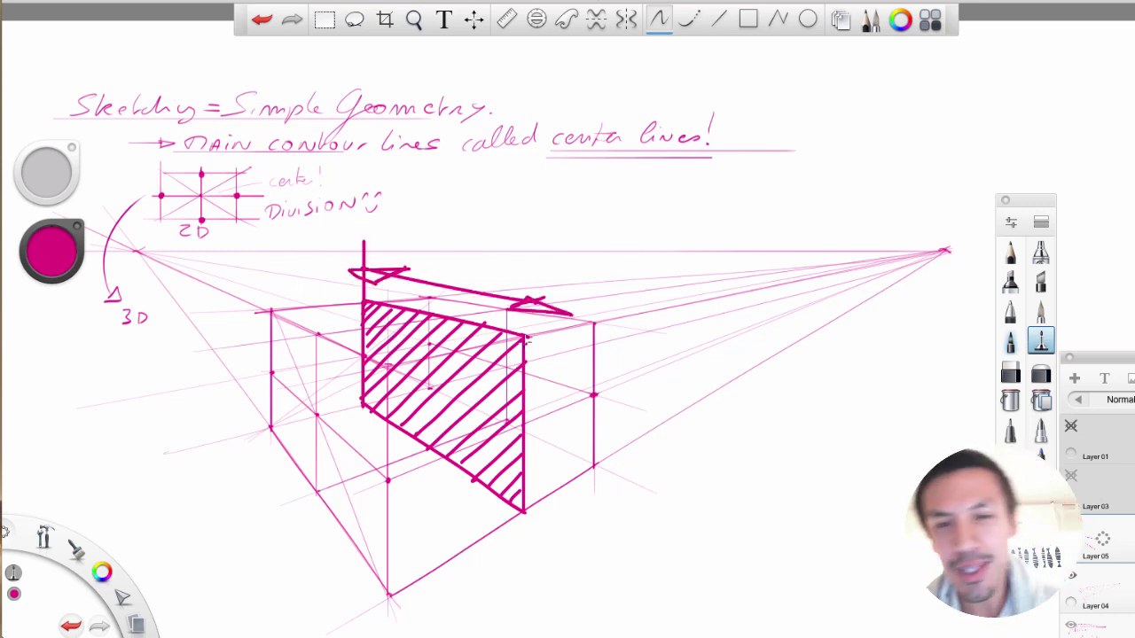
{"action": "left_click_drag", "start_coordinate": [525, 337], "coordinate": [524, 286]}
- Letter "cut in half!" with a smiley above the double-headed arrow
{"action": "left_click_drag", "start_coordinate": [384, 228], "coordinate": [416, 239]}
{"action": "mouse_move", "coordinate": [421, 212]}
{"action": "left_mouse_down"}
{"action": "mouse_move", "coordinate": [424, 258]}
{"action": "mouse_move", "coordinate": [472, 261]}
{"action": "left_mouse_up"}
{"action": "left_click_drag", "start_coordinate": [483, 222], "coordinate": [510, 262]}
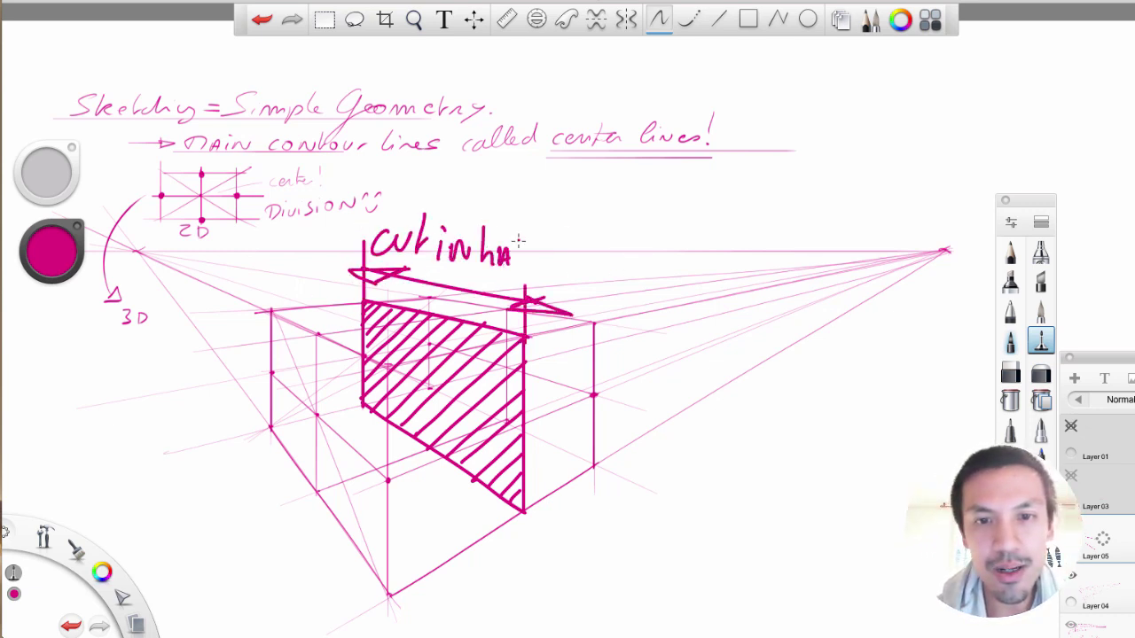
{"action": "left_click_drag", "start_coordinate": [522, 222], "coordinate": [525, 264]}
{"action": "left_click_drag", "start_coordinate": [542, 232], "coordinate": [532, 264]}
{"action": "left_click_drag", "start_coordinate": [557, 224], "coordinate": [548, 282]}
{"action": "mouse_move", "coordinate": [585, 240]}
{"action": "left_mouse_down"}
{"action": "mouse_move", "coordinate": [572, 261]}
{"action": "mouse_move", "coordinate": [614, 238]}
{"action": "left_mouse_up"}
{"action": "left_click_drag", "start_coordinate": [572, 267], "coordinate": [610, 262]}
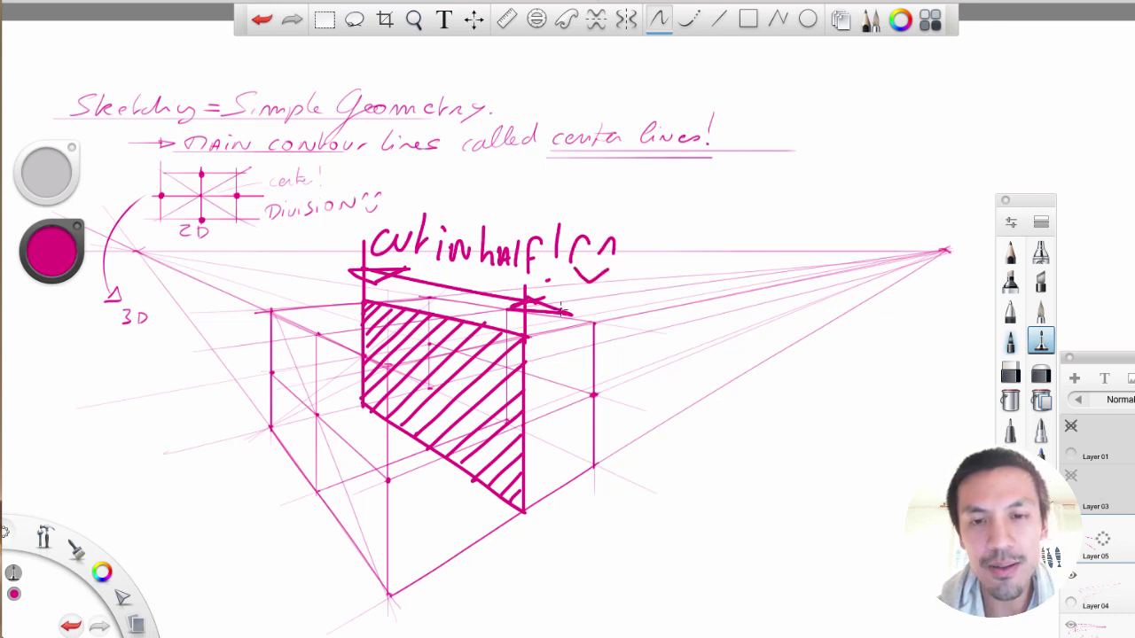
{"action": "key", "text": "ctrl+z"}
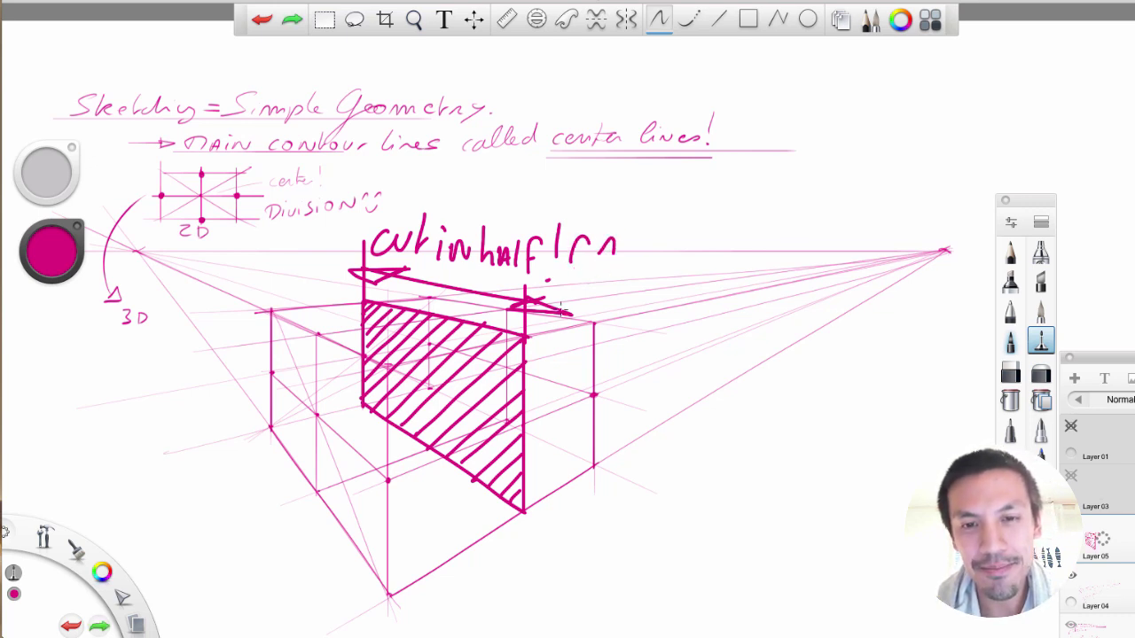
{"action": "key", "text": "ctrl+y"}
- Hide Layer 05 and, on a new layer, thickly outline the center section joining the front left and back right faces
{"action": "left_click", "coordinate": [1074, 527]}
{"action": "left_click_drag", "start_coordinate": [1105, 537], "coordinate": [1109, 483]}
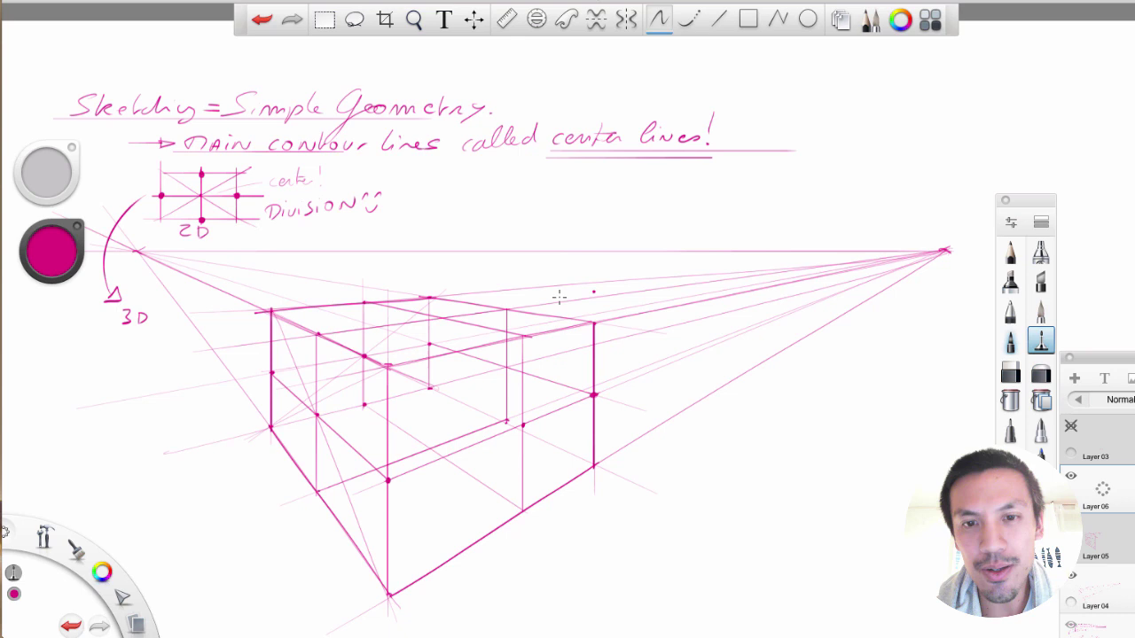
{"action": "mouse_move", "coordinate": [507, 308]}
{"action": "left_mouse_down"}
{"action": "mouse_move", "coordinate": [306, 338]}
{"action": "mouse_move", "coordinate": [319, 335]}
{"action": "mouse_move", "coordinate": [316, 490]}
{"action": "mouse_move", "coordinate": [505, 424]}
{"action": "mouse_move", "coordinate": [296, 499]}
{"action": "left_mouse_up"}
{"action": "key", "text": "ctrl+z"}
{"action": "key", "text": "ctrl+z"}
{"action": "left_click_drag", "start_coordinate": [512, 417], "coordinate": [295, 499]}
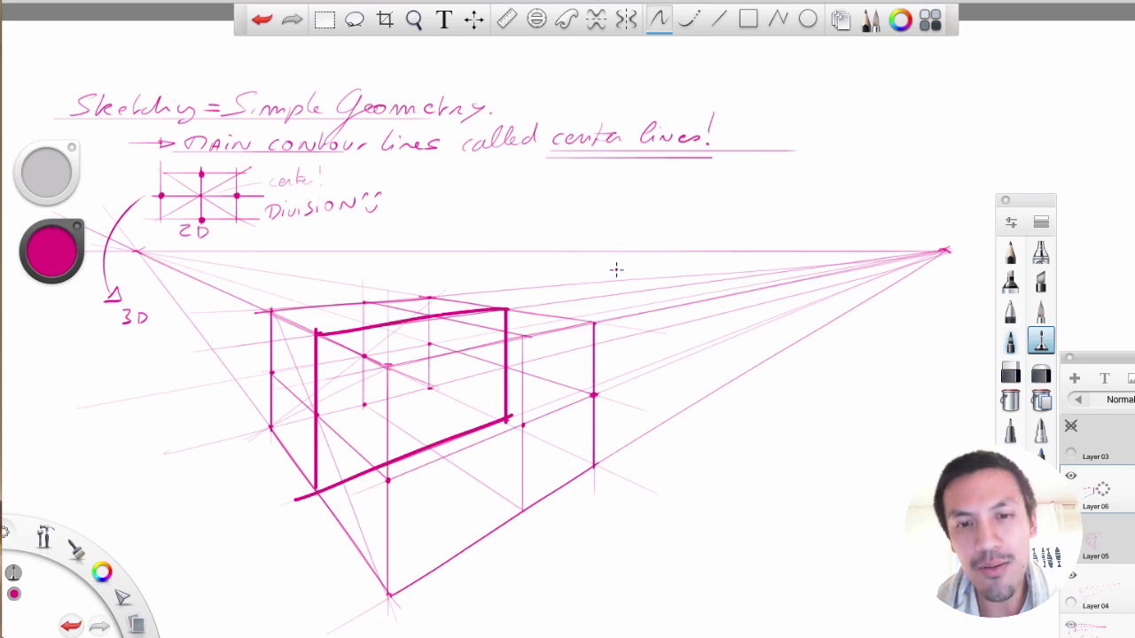
- Fill the second center section with thick diagonal hatching
{"action": "left_click_drag", "start_coordinate": [507, 404], "coordinate": [484, 432]}
{"action": "left_click_drag", "start_coordinate": [506, 389], "coordinate": [473, 434]}
{"action": "mouse_move", "coordinate": [506, 372]}
{"action": "left_mouse_down"}
{"action": "mouse_move", "coordinate": [456, 441]}
{"action": "mouse_move", "coordinate": [443, 440]}
{"action": "left_mouse_up"}
{"action": "left_click_drag", "start_coordinate": [510, 336], "coordinate": [414, 445]}
{"action": "mouse_move", "coordinate": [512, 310]}
{"action": "left_mouse_down"}
{"action": "mouse_move", "coordinate": [386, 453]}
{"action": "mouse_move", "coordinate": [343, 482]}
{"action": "mouse_move", "coordinate": [461, 306]}
{"action": "left_mouse_up"}
{"action": "left_click_drag", "start_coordinate": [317, 435], "coordinate": [422, 319]}
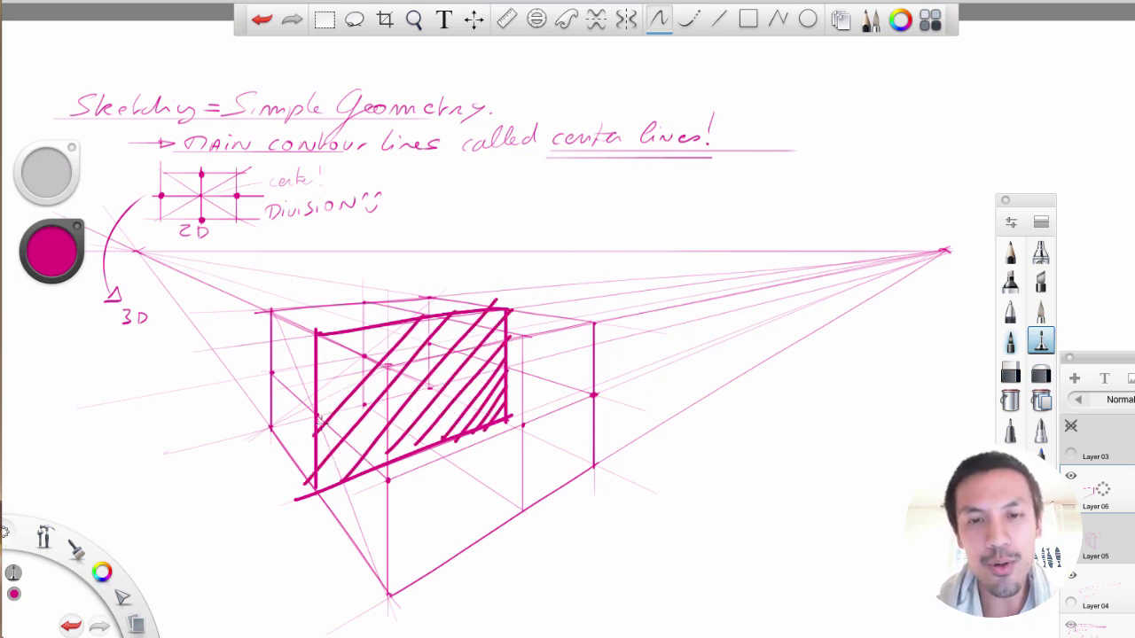
{"action": "mouse_move", "coordinate": [319, 406]}
{"action": "left_mouse_down"}
{"action": "mouse_move", "coordinate": [401, 319]}
{"action": "mouse_move", "coordinate": [376, 328]}
{"action": "left_mouse_up"}
{"action": "left_click_drag", "start_coordinate": [318, 367], "coordinate": [358, 326]}
- Add vertical extension lines and a double-headed arrow above the second hatched section
{"action": "left_click_drag", "start_coordinate": [505, 311], "coordinate": [506, 254]}
{"action": "left_click_drag", "start_coordinate": [315, 344], "coordinate": [314, 250]}
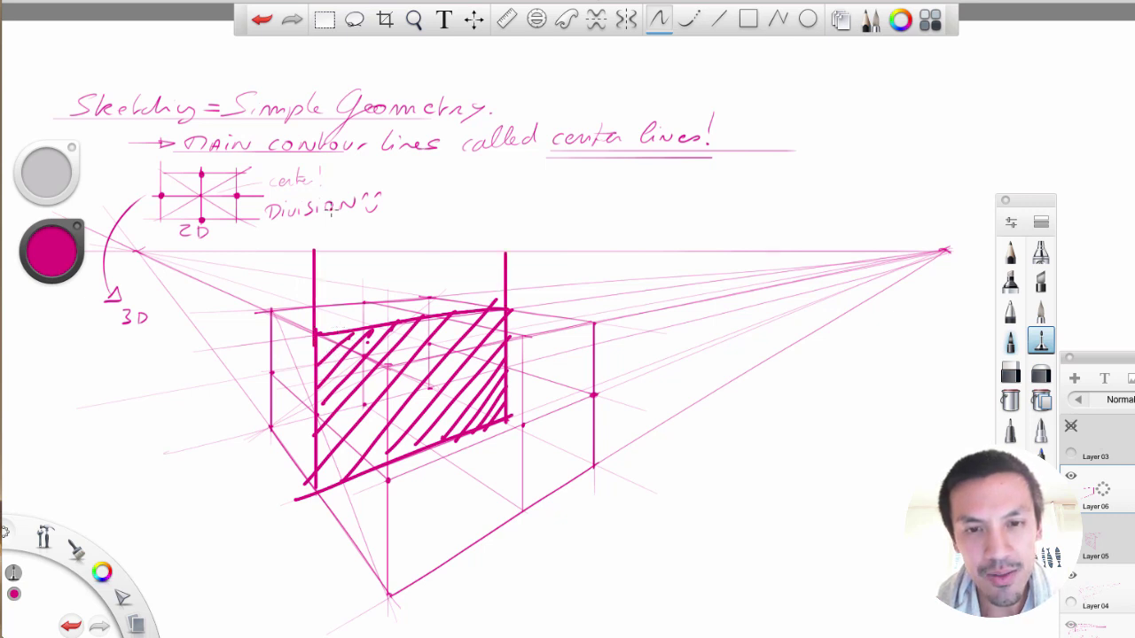
{"action": "mouse_move", "coordinate": [505, 271]}
{"action": "left_mouse_down"}
{"action": "mouse_move", "coordinate": [331, 294]}
{"action": "mouse_move", "coordinate": [512, 272]}
{"action": "left_mouse_up"}
- Letter "cut in half!" with a smiley above the second section's arrow
{"action": "left_click_drag", "start_coordinate": [351, 262], "coordinate": [329, 282]}
{"action": "left_click_drag", "start_coordinate": [354, 259], "coordinate": [394, 268]}
{"action": "left_click_drag", "start_coordinate": [401, 253], "coordinate": [419, 266]}
{"action": "left_click_drag", "start_coordinate": [433, 220], "coordinate": [452, 263]}
{"action": "left_click_drag", "start_coordinate": [454, 245], "coordinate": [487, 259]}
{"action": "mouse_move", "coordinate": [497, 209]}
{"action": "left_mouse_down"}
{"action": "mouse_move", "coordinate": [495, 239]}
{"action": "mouse_move", "coordinate": [514, 232]}
{"action": "left_mouse_up"}
{"action": "left_click_drag", "start_coordinate": [522, 222], "coordinate": [525, 231]}
{"action": "left_click_drag", "start_coordinate": [509, 236], "coordinate": [528, 239]}
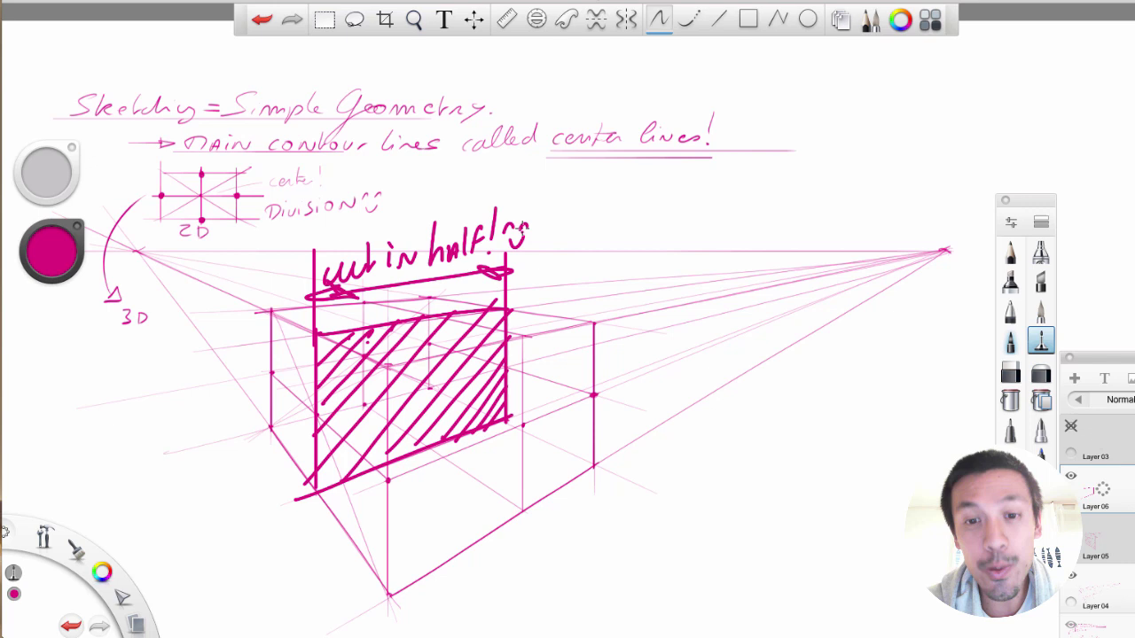
- Hide the second section's layer, switch back to the Pencil brush and make Layer 04 the active layer
{"action": "left_click", "coordinate": [1071, 475]}
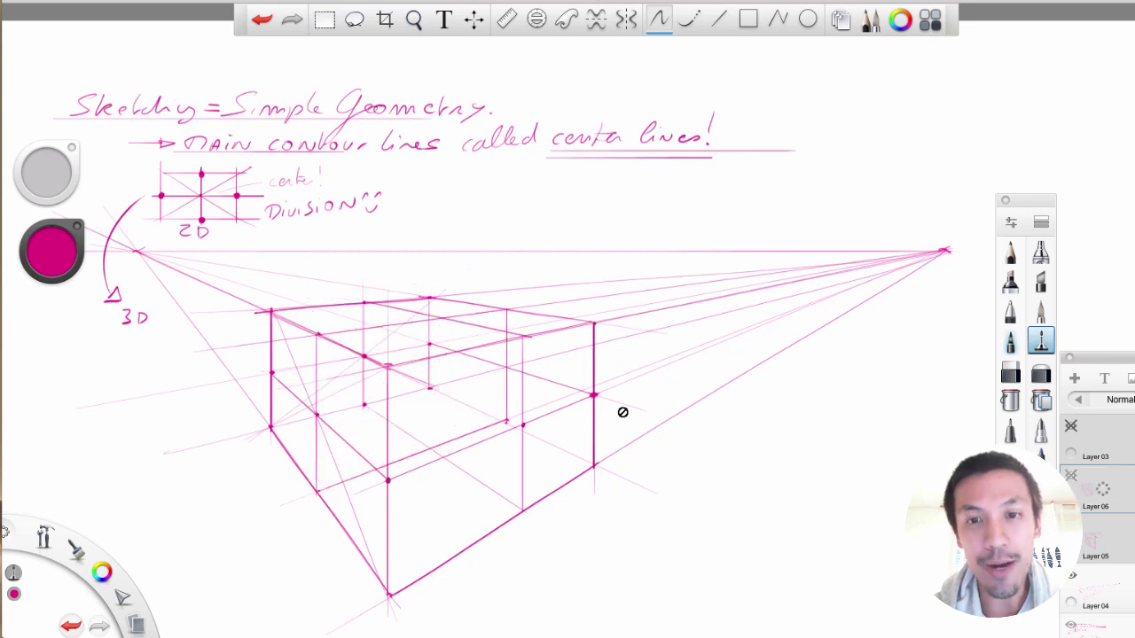
{"action": "left_click", "coordinate": [1010, 253]}
{"action": "left_click", "coordinate": [1097, 596]}
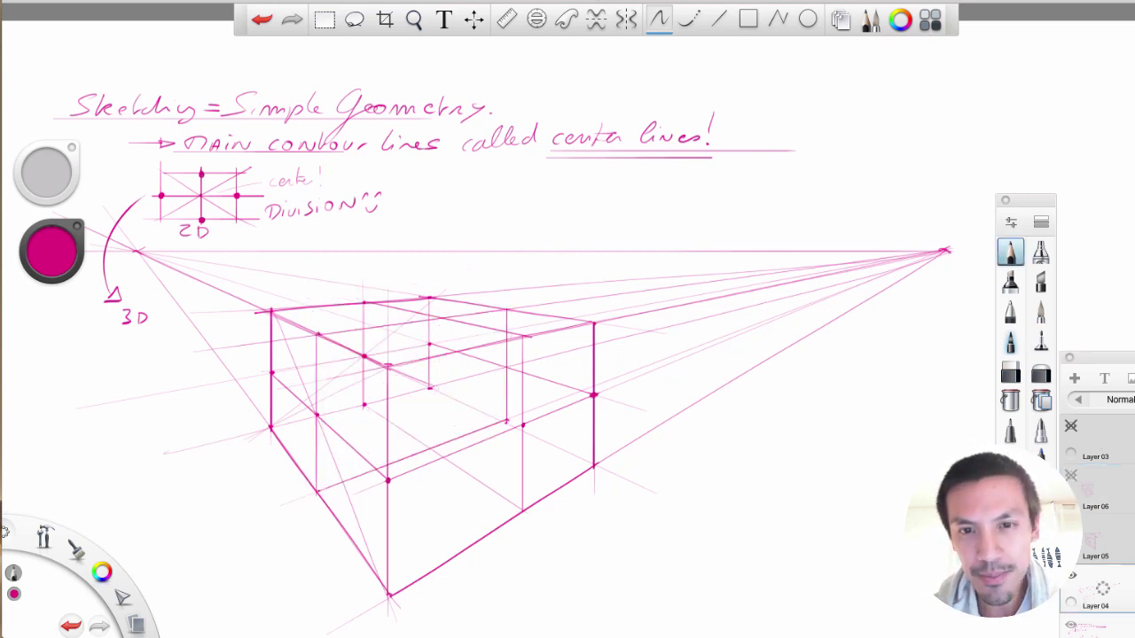
- Mark the centre of the box's top face, draw the vertical line through it and reinforce the top face's center lines
{"action": "key", "text": "ctrl+z"}
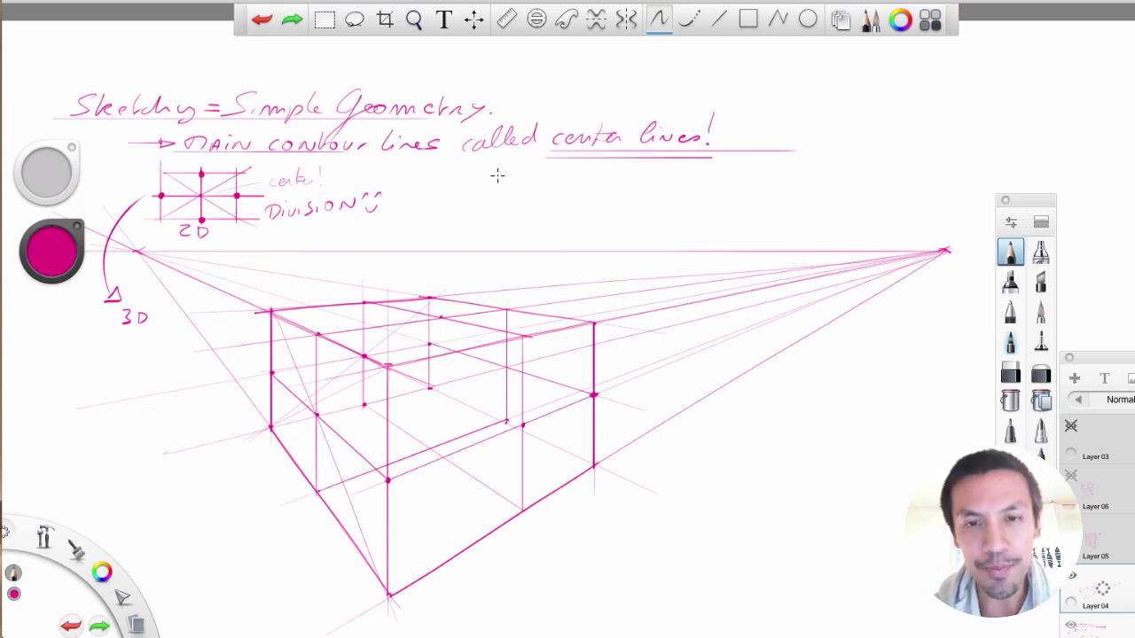
{"action": "left_click", "coordinate": [441, 318]}
{"action": "mouse_move", "coordinate": [436, 317]}
{"action": "left_mouse_down"}
{"action": "mouse_move", "coordinate": [438, 447]}
{"action": "mouse_move", "coordinate": [434, 284]}
{"action": "left_mouse_up"}
{"action": "key", "text": "ctrl+z"}
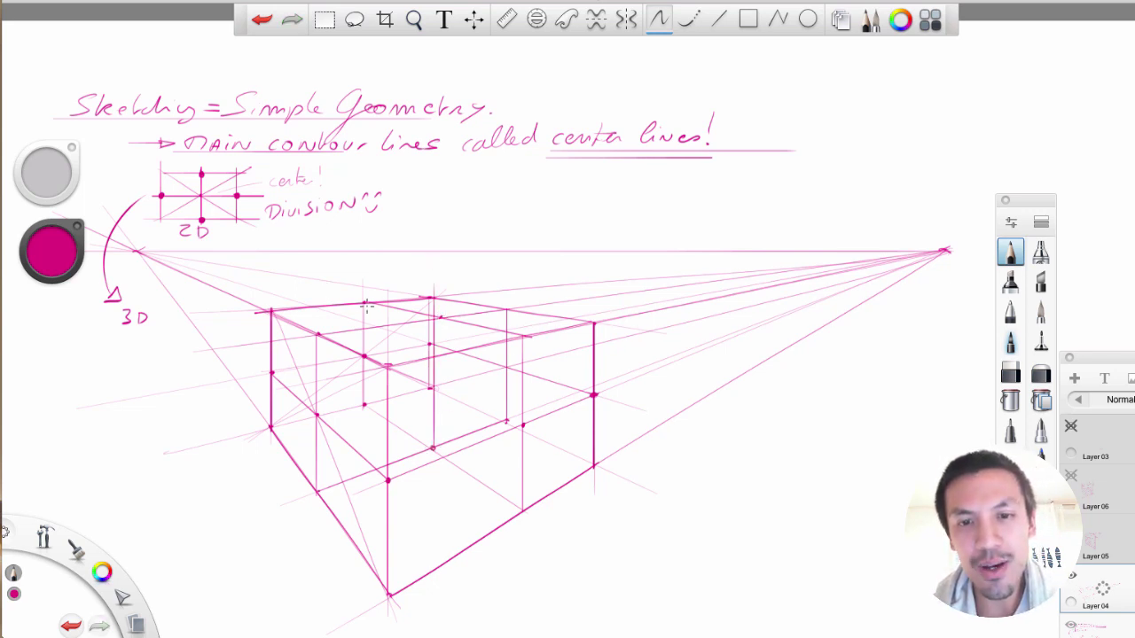
{"action": "left_click_drag", "start_coordinate": [349, 299], "coordinate": [539, 342]}
{"action": "key", "text": "ctrl+z"}
{"action": "left_click", "coordinate": [432, 319]}
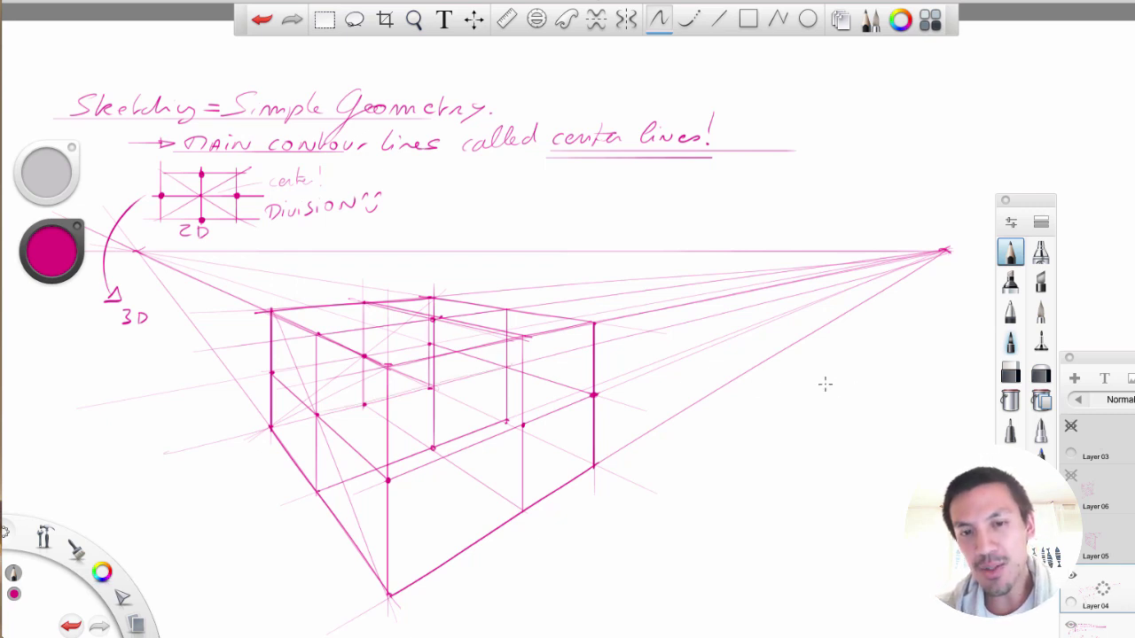
- Thicken the box's right vertical edge and letter an underlined "Focus!" with a smiley beside the box
{"action": "left_click_drag", "start_coordinate": [594, 323], "coordinate": [594, 464]}
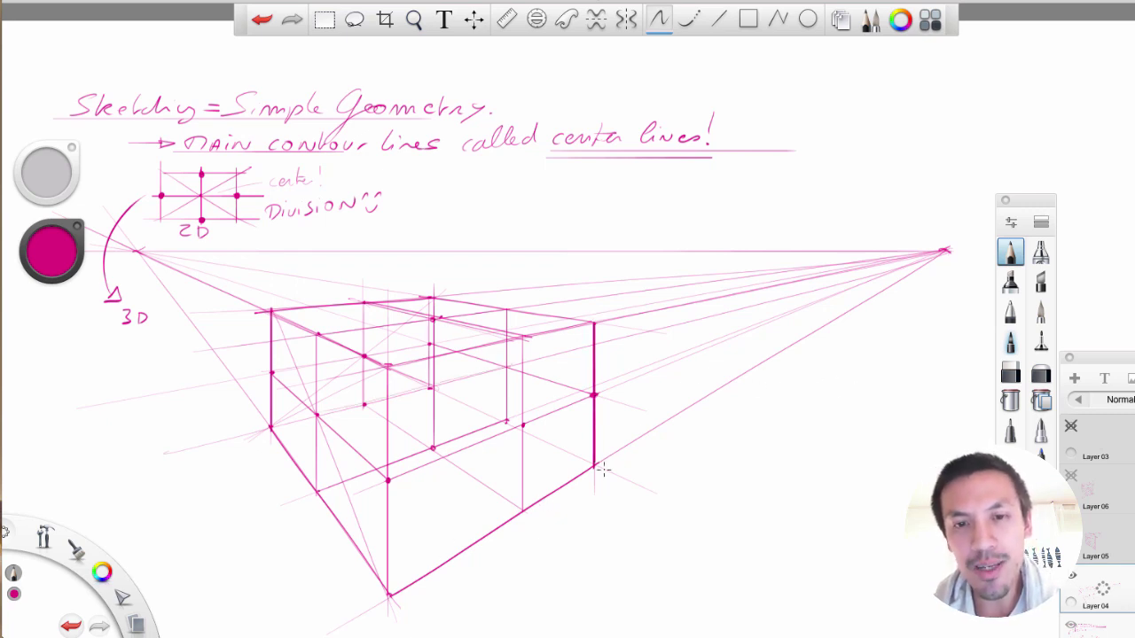
{"action": "mouse_move", "coordinate": [723, 439]}
{"action": "left_mouse_down"}
{"action": "mouse_move", "coordinate": [832, 439]}
{"action": "mouse_move", "coordinate": [723, 436]}
{"action": "mouse_move", "coordinate": [814, 427]}
{"action": "left_mouse_up"}
{"action": "left_click_drag", "start_coordinate": [822, 415], "coordinate": [821, 416]}
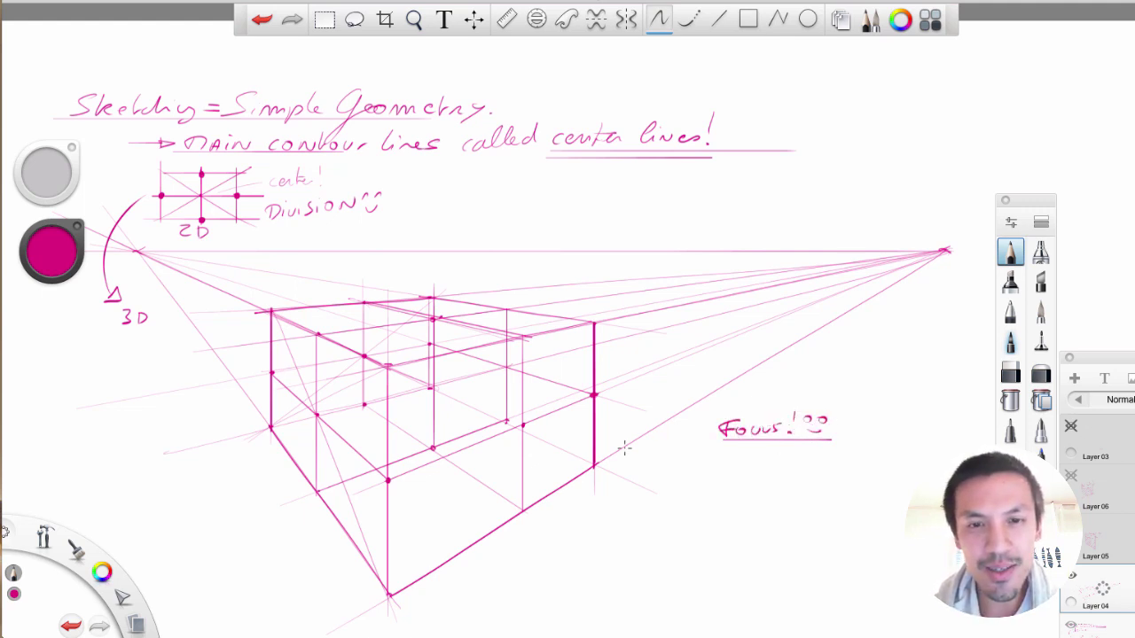
- Thicken the box's remaining outer edges, including the lower edges, the verticals and the outline of the top face
{"action": "left_click_drag", "start_coordinate": [594, 464], "coordinate": [398, 590]}
{"action": "left_click_drag", "start_coordinate": [273, 321], "coordinate": [272, 432]}
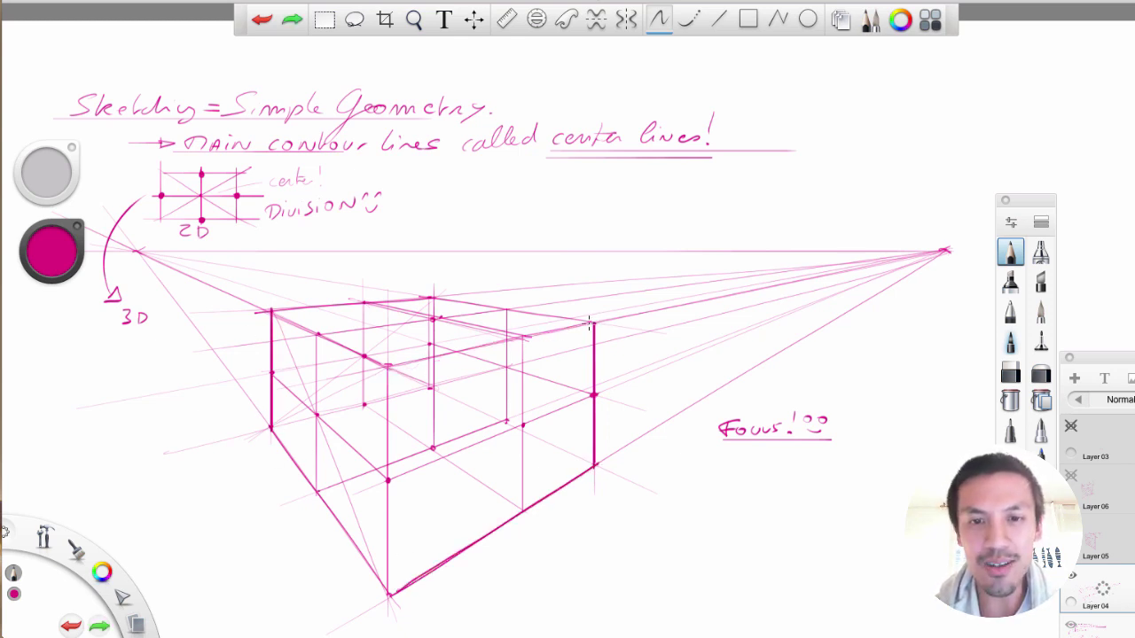
{"action": "mouse_move", "coordinate": [388, 367]}
{"action": "left_mouse_down"}
{"action": "mouse_move", "coordinate": [390, 586]}
{"action": "mouse_move", "coordinate": [269, 421]}
{"action": "left_mouse_up"}
{"action": "key", "text": "ctrl+z"}
{"action": "key", "text": "ctrl+z"}
{"action": "mouse_move", "coordinate": [386, 588]}
{"action": "left_mouse_down"}
{"action": "mouse_move", "coordinate": [250, 405]}
{"action": "mouse_move", "coordinate": [271, 430]}
{"action": "left_mouse_up"}
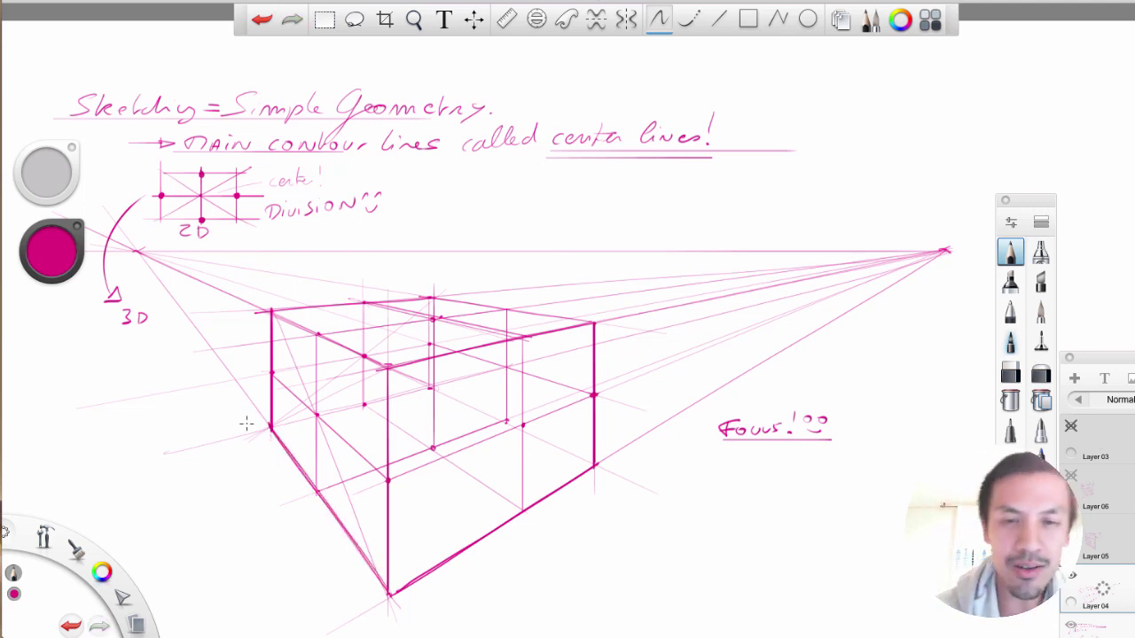
{"action": "left_click_drag", "start_coordinate": [434, 296], "coordinate": [270, 312]}
{"action": "left_click_drag", "start_coordinate": [425, 297], "coordinate": [589, 322]}
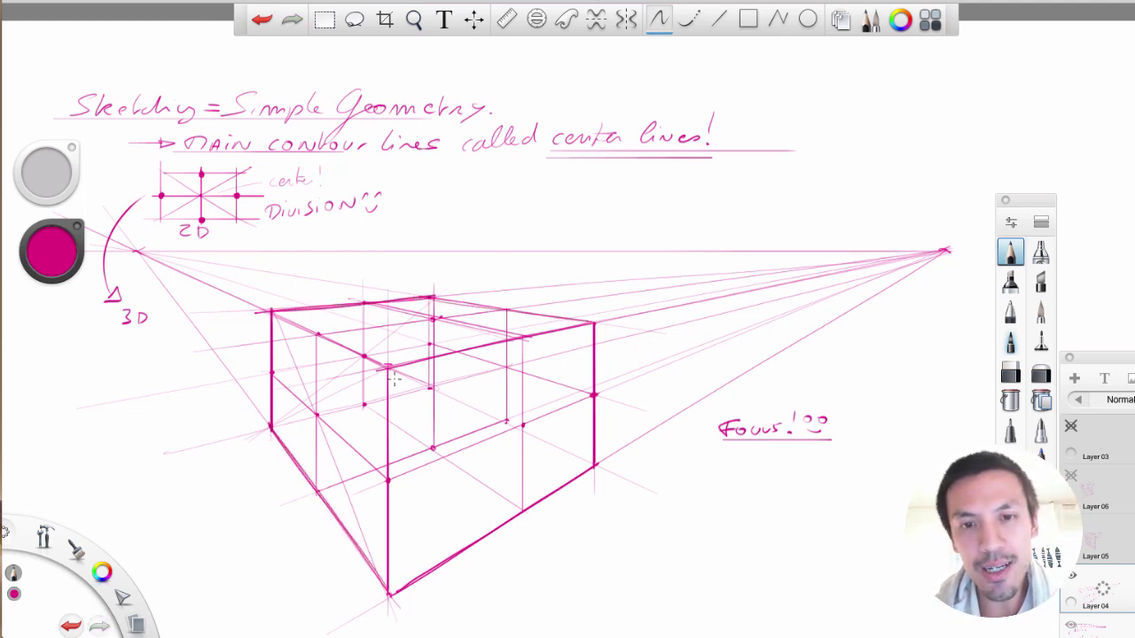
{"action": "left_click_drag", "start_coordinate": [271, 311], "coordinate": [389, 366]}
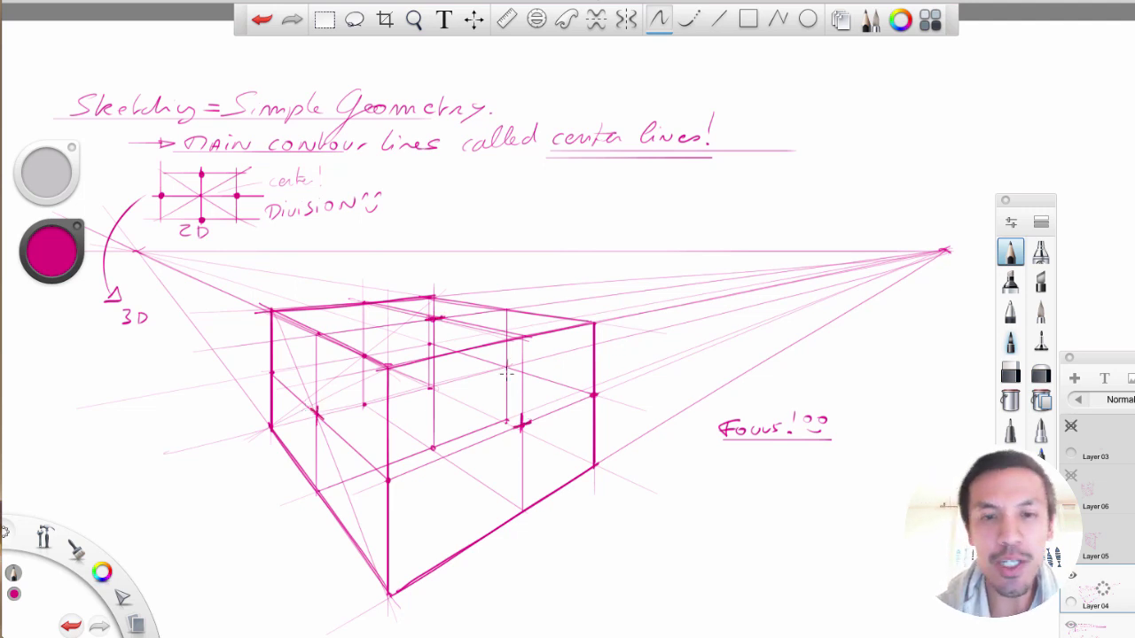
- Mark the remaining face centres with small crosses and letter an underlined "+ center of each surface" beneath "Focus!"
{"action": "mouse_move", "coordinate": [506, 374]}
{"action": "left_mouse_down"}
{"action": "mouse_move", "coordinate": [506, 357]}
{"action": "mouse_move", "coordinate": [512, 368]}
{"action": "left_mouse_up"}
{"action": "left_click_drag", "start_coordinate": [364, 364], "coordinate": [363, 345]}
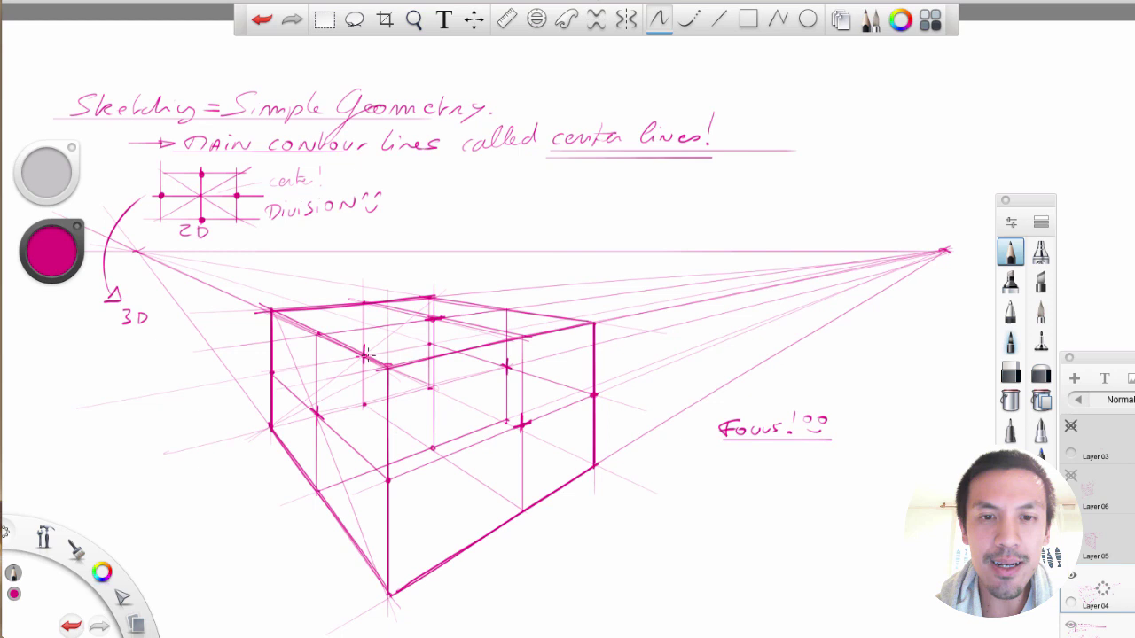
{"action": "left_click_drag", "start_coordinate": [422, 452], "coordinate": [439, 452]}
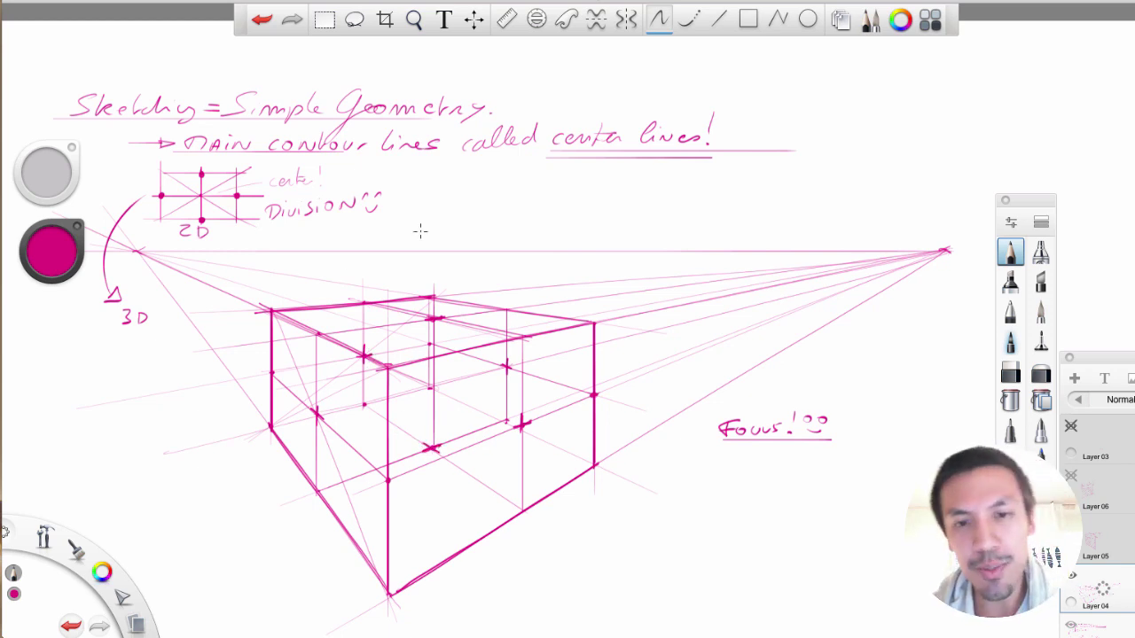
{"action": "mouse_move", "coordinate": [724, 464]}
{"action": "left_mouse_down"}
{"action": "mouse_move", "coordinate": [830, 452]}
{"action": "mouse_move", "coordinate": [832, 463]}
{"action": "mouse_move", "coordinate": [845, 448]}
{"action": "mouse_move", "coordinate": [869, 465]}
{"action": "mouse_move", "coordinate": [900, 459]}
{"action": "left_mouse_up"}
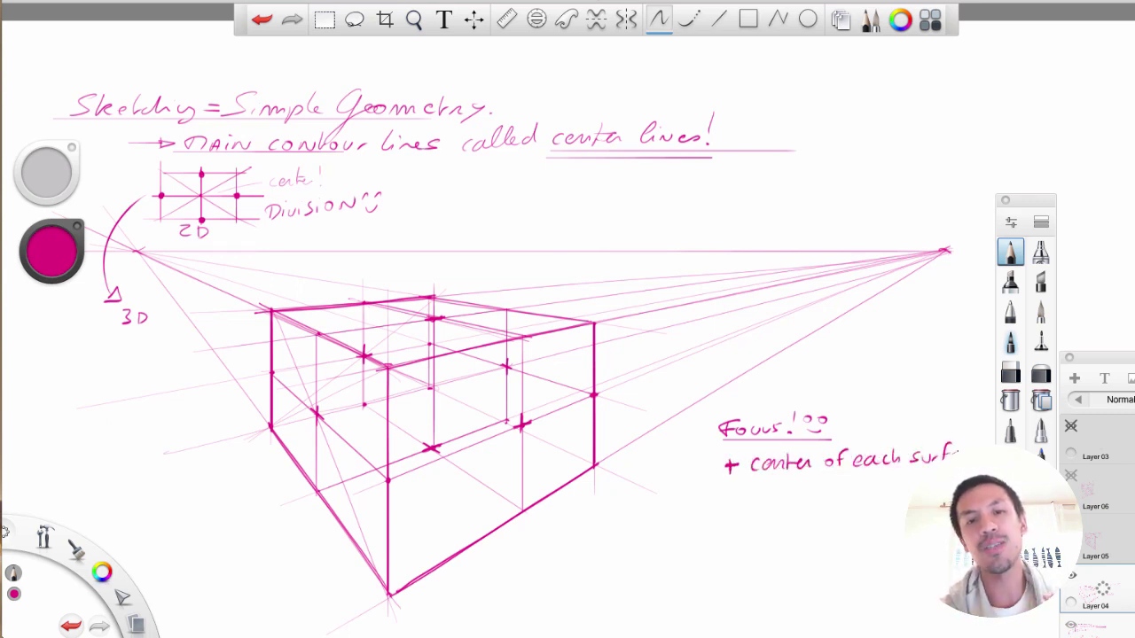
{"action": "left_click_drag", "start_coordinate": [729, 474], "coordinate": [913, 472]}
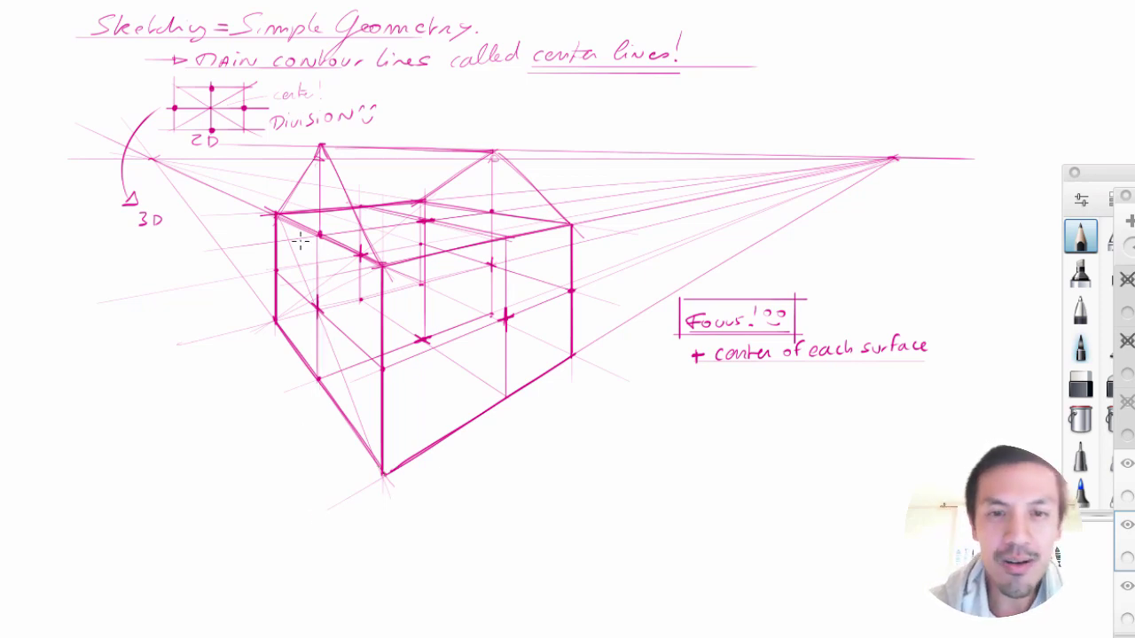
- Extend the left face's vertical center line downward with an arrowhead and connect that face's two bottom corners to the lower point
{"action": "left_click_drag", "start_coordinate": [320, 233], "coordinate": [320, 582]}
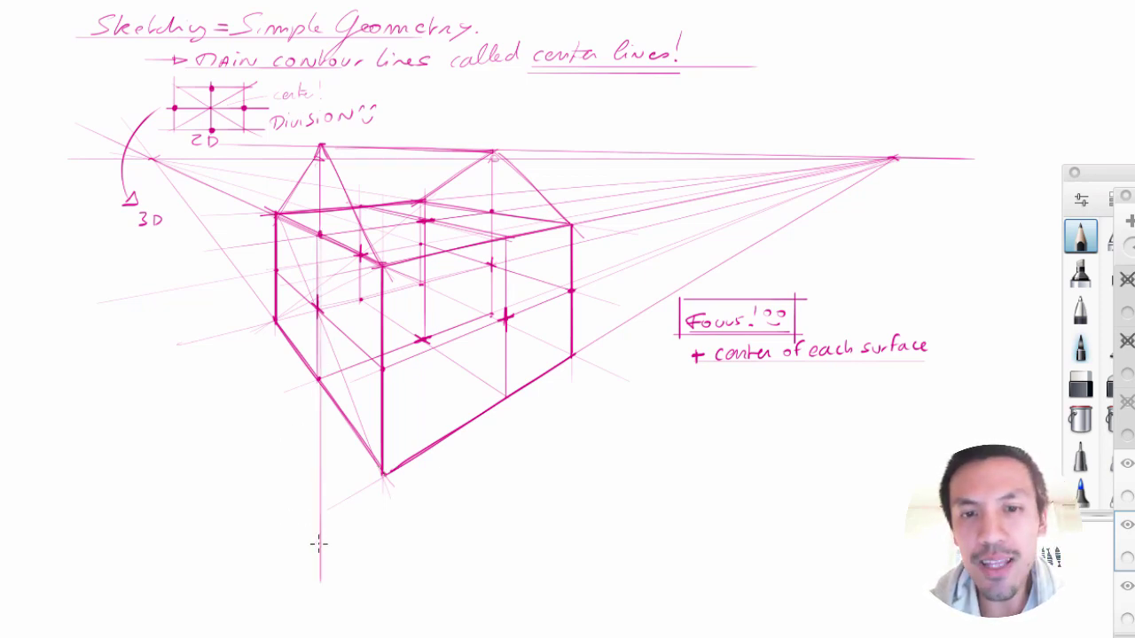
{"action": "left_click_drag", "start_coordinate": [309, 533], "coordinate": [329, 555]}
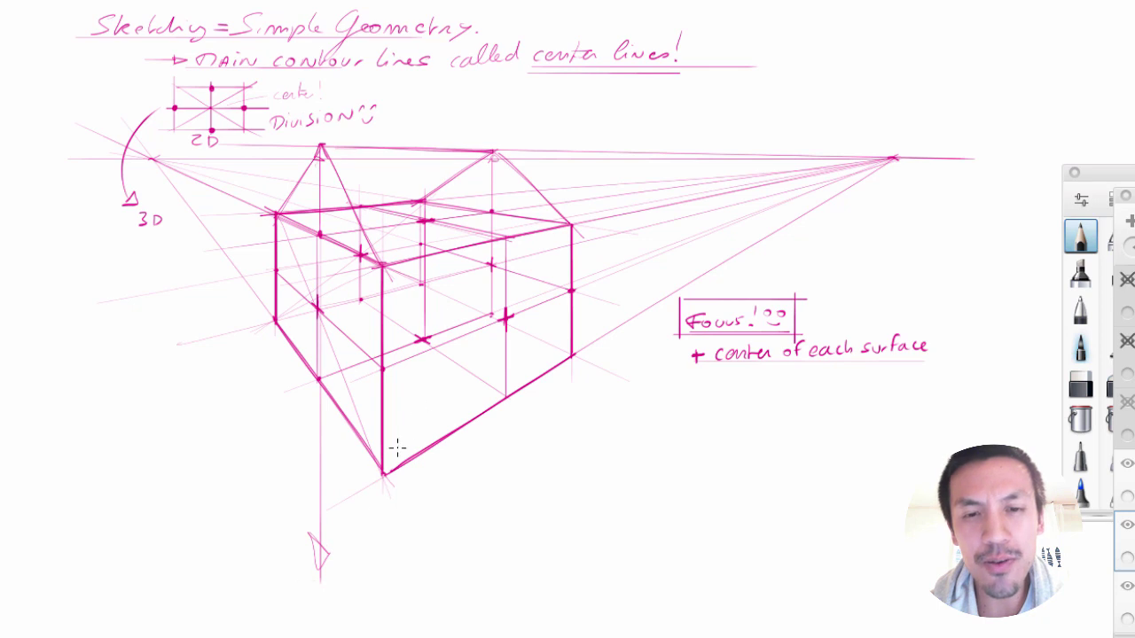
{"action": "left_click_drag", "start_coordinate": [383, 475], "coordinate": [320, 572]}
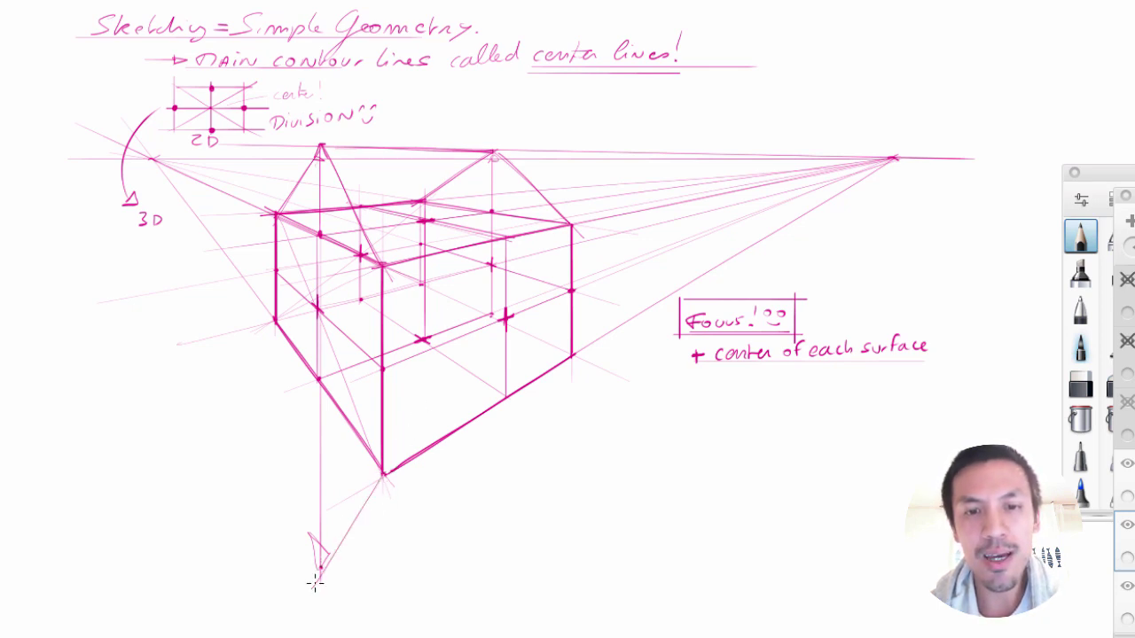
{"action": "key", "text": "ctrl+z"}
{"action": "left_click_drag", "start_coordinate": [383, 476], "coordinate": [321, 570]}
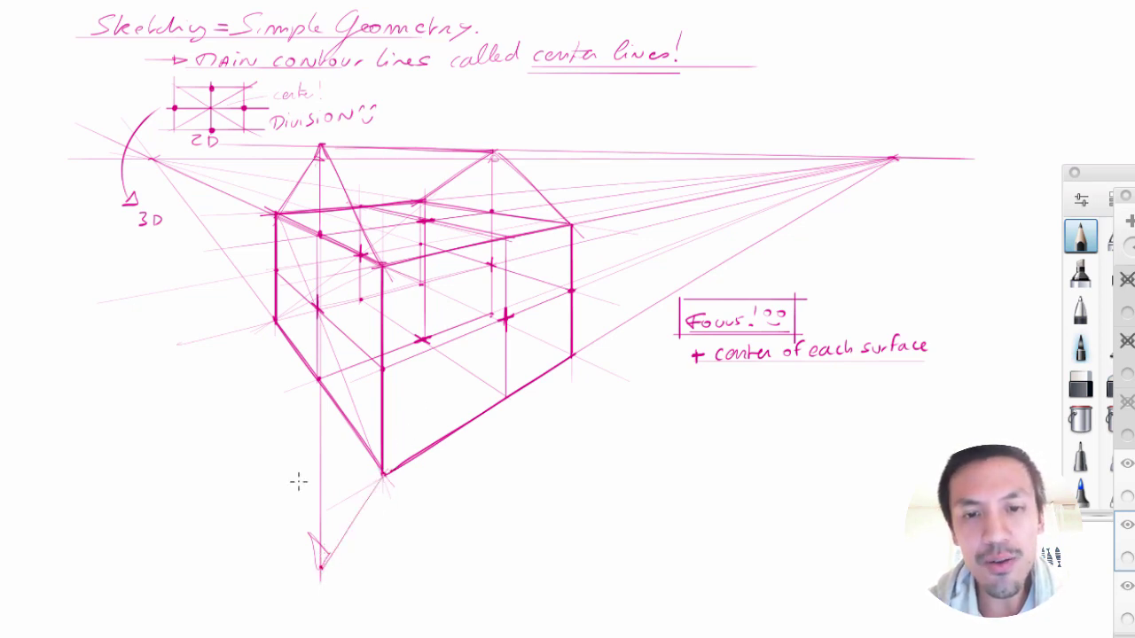
{"action": "left_click_drag", "start_coordinate": [275, 320], "coordinate": [318, 575]}
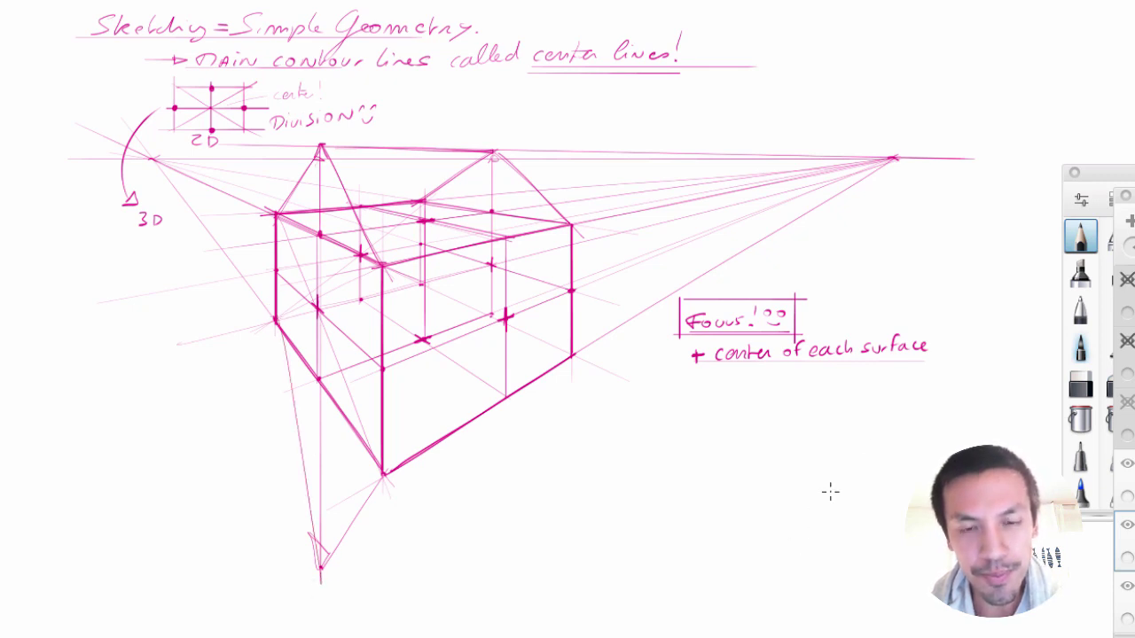
- Draw a ruler-guided line from the lower point to the right vanishing point
{"action": "key", "text": "r"}
{"action": "left_click_drag", "start_coordinate": [319, 186], "coordinate": [315, 607]}
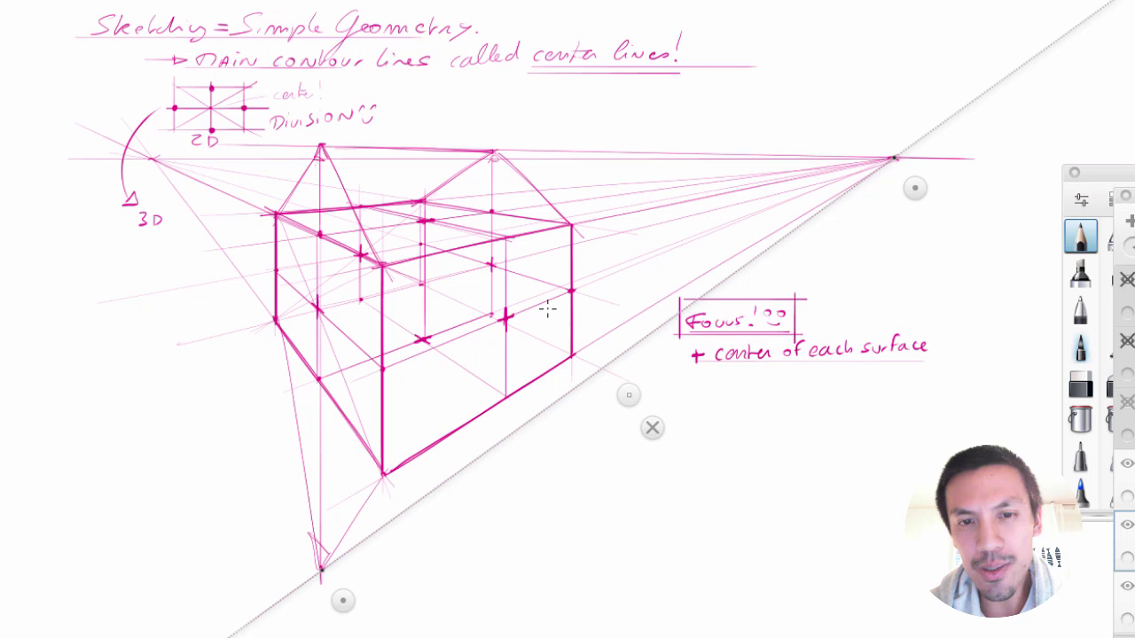
{"action": "key", "text": "r"}
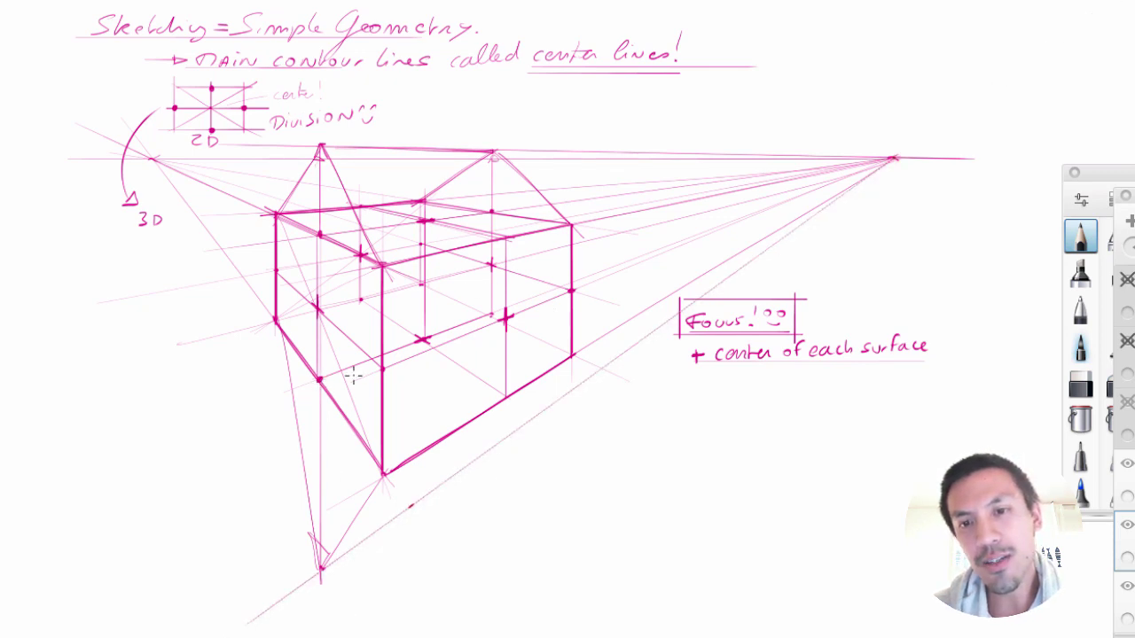
- Draw the bottom ridge between the two lower points and connect the box's rear bottom corners to the rear point
{"action": "mouse_move", "coordinate": [492, 321]}
{"action": "left_mouse_down"}
{"action": "mouse_move", "coordinate": [476, 400]}
{"action": "mouse_move", "coordinate": [492, 337]}
{"action": "mouse_move", "coordinate": [496, 436]}
{"action": "mouse_move", "coordinate": [320, 571]}
{"action": "left_mouse_up"}
{"action": "key", "text": "ctrl+z"}
{"action": "left_click_drag", "start_coordinate": [492, 448], "coordinate": [319, 570]}
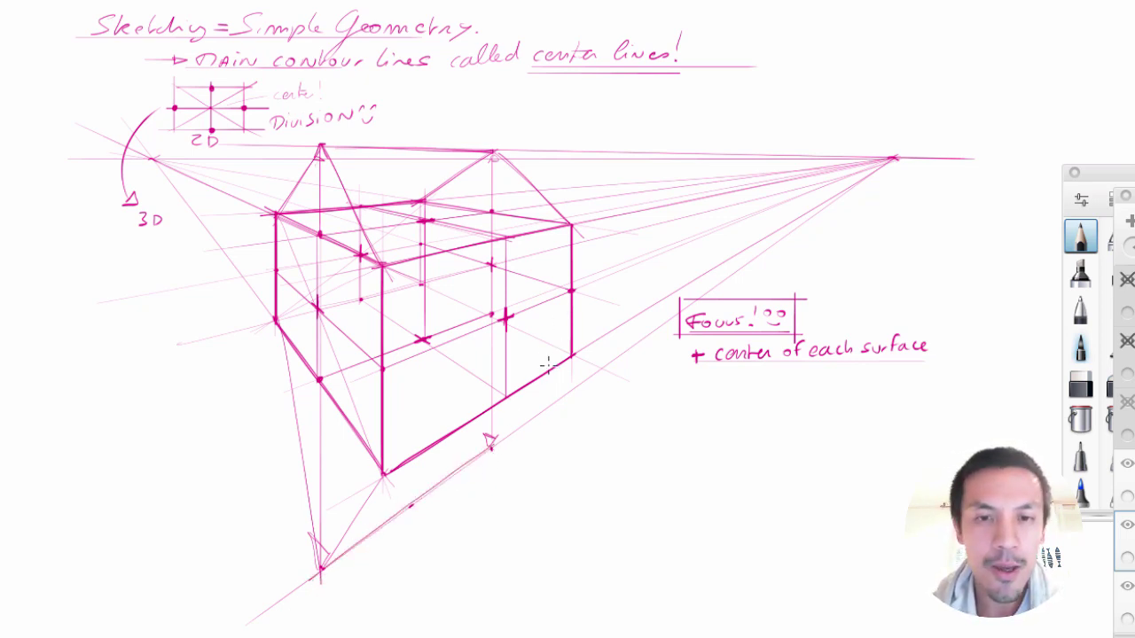
{"action": "left_click_drag", "start_coordinate": [572, 355], "coordinate": [492, 447]}
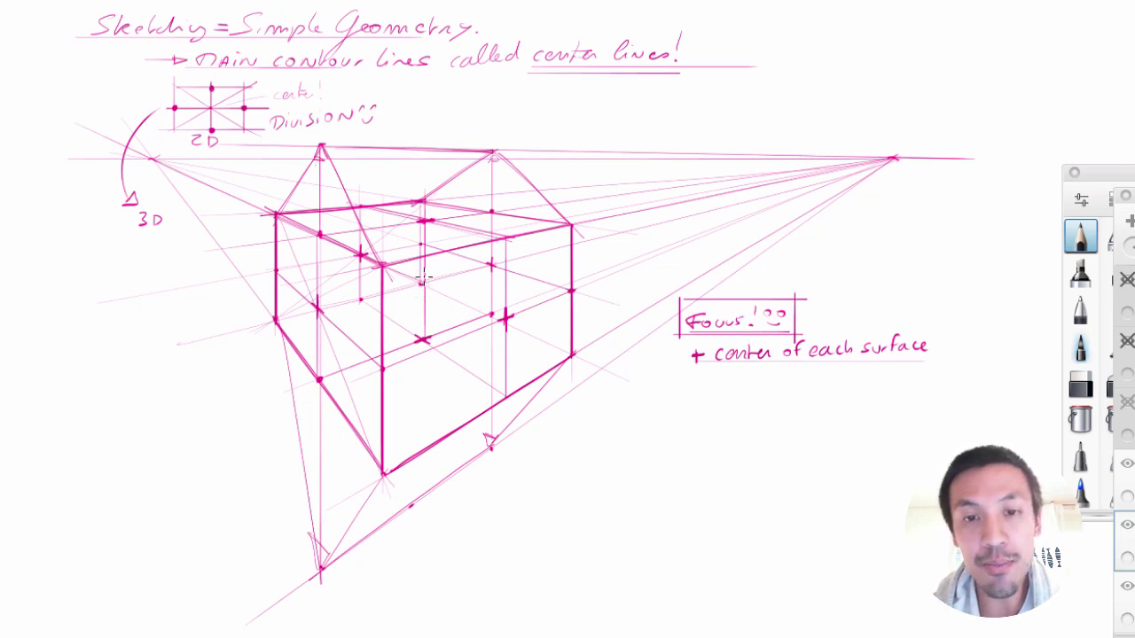
{"action": "mouse_move", "coordinate": [422, 280]}
{"action": "left_mouse_down"}
{"action": "mouse_move", "coordinate": [490, 455]}
{"action": "mouse_move", "coordinate": [319, 570]}
{"action": "left_mouse_up"}
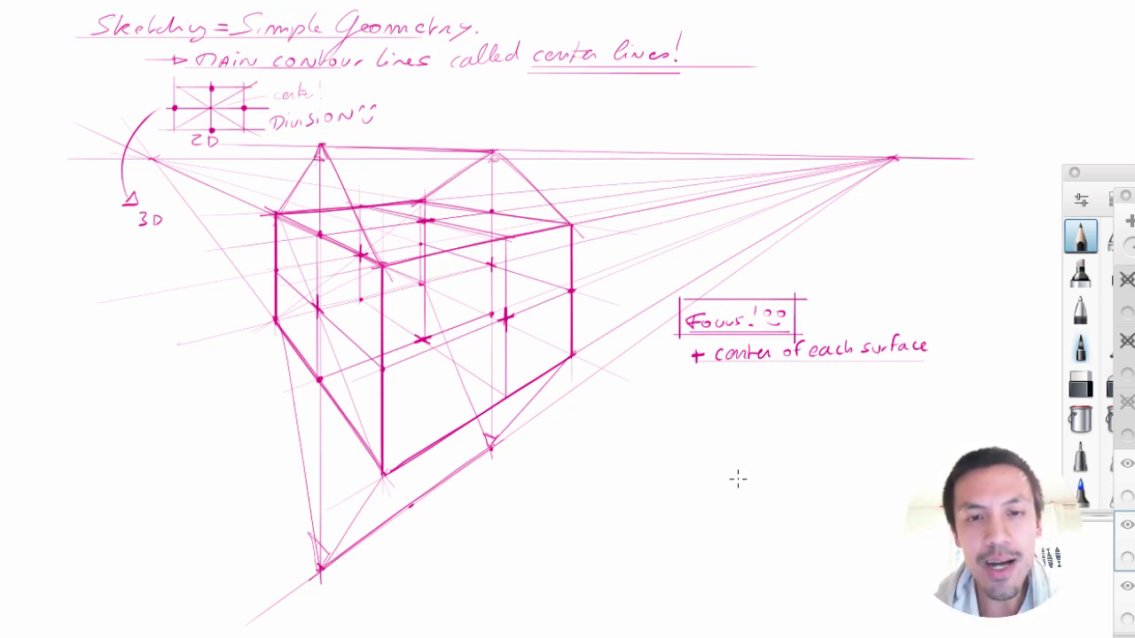
- Sketch a flat side view beside the box with roof and bottom levels, and slant its lower left corner out to an arrow tip
{"action": "mouse_move", "coordinate": [581, 471]}
{"action": "left_mouse_down"}
{"action": "mouse_move", "coordinate": [764, 469]}
{"action": "mouse_move", "coordinate": [602, 560]}
{"action": "mouse_move", "coordinate": [745, 558]}
{"action": "left_mouse_up"}
{"action": "left_click_drag", "start_coordinate": [730, 471], "coordinate": [731, 574]}
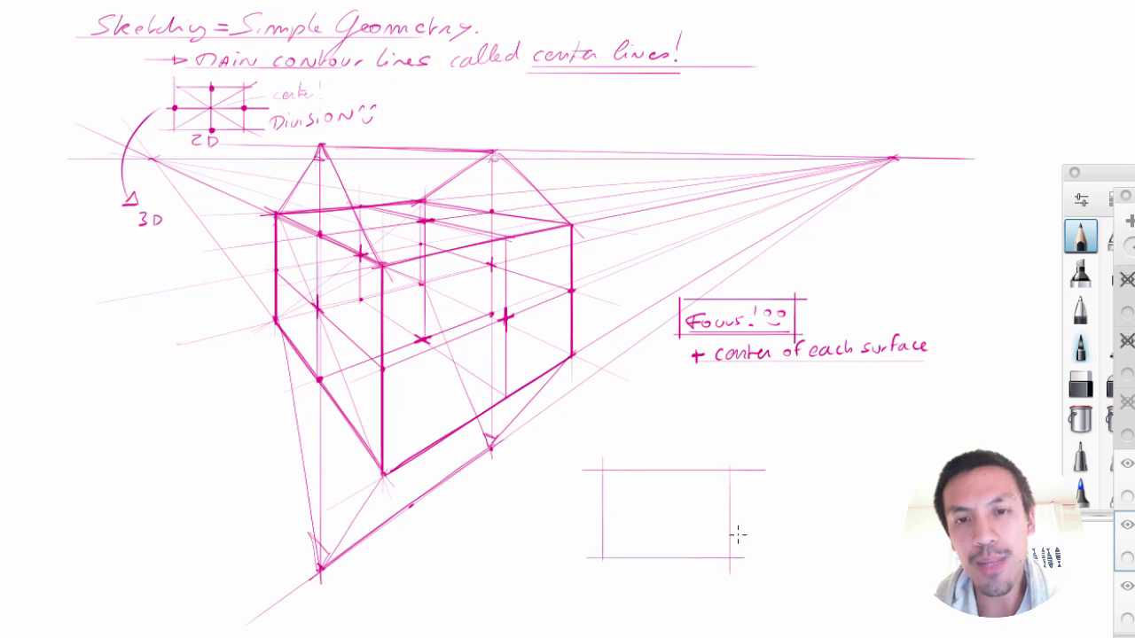
{"action": "left_click_drag", "start_coordinate": [603, 557], "coordinate": [601, 415]}
{"action": "left_click_drag", "start_coordinate": [589, 425], "coordinate": [800, 425]}
{"action": "left_click_drag", "start_coordinate": [730, 553], "coordinate": [730, 369]}
{"action": "mouse_move", "coordinate": [600, 477]}
{"action": "left_mouse_down"}
{"action": "mouse_move", "coordinate": [602, 619]}
{"action": "mouse_move", "coordinate": [822, 614]}
{"action": "left_mouse_up"}
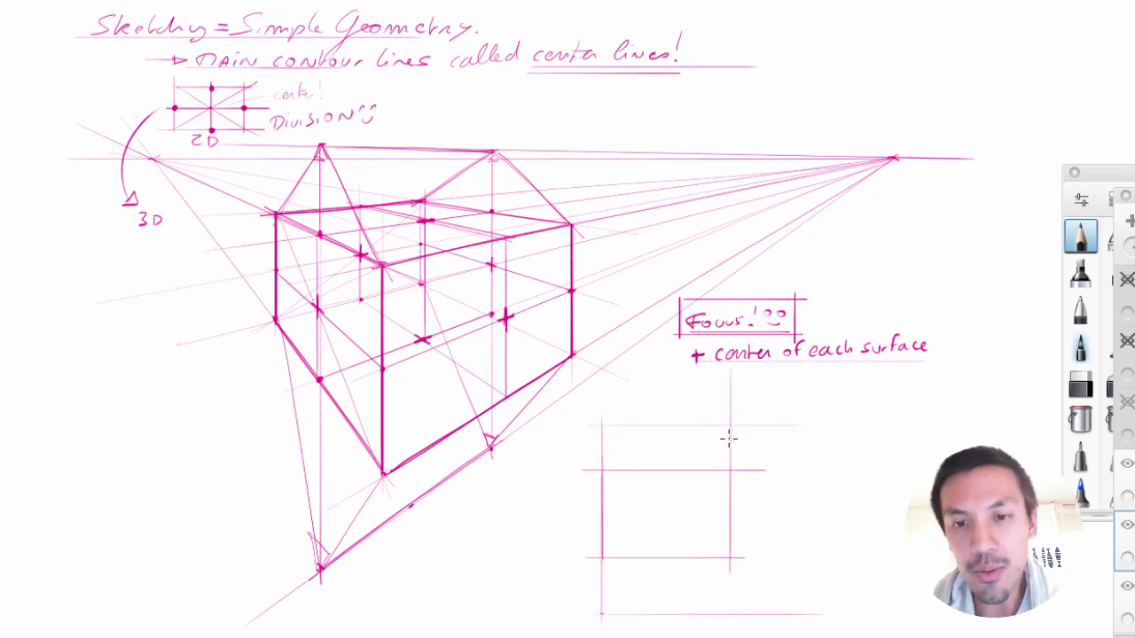
{"action": "left_click_drag", "start_coordinate": [729, 435], "coordinate": [730, 629]}
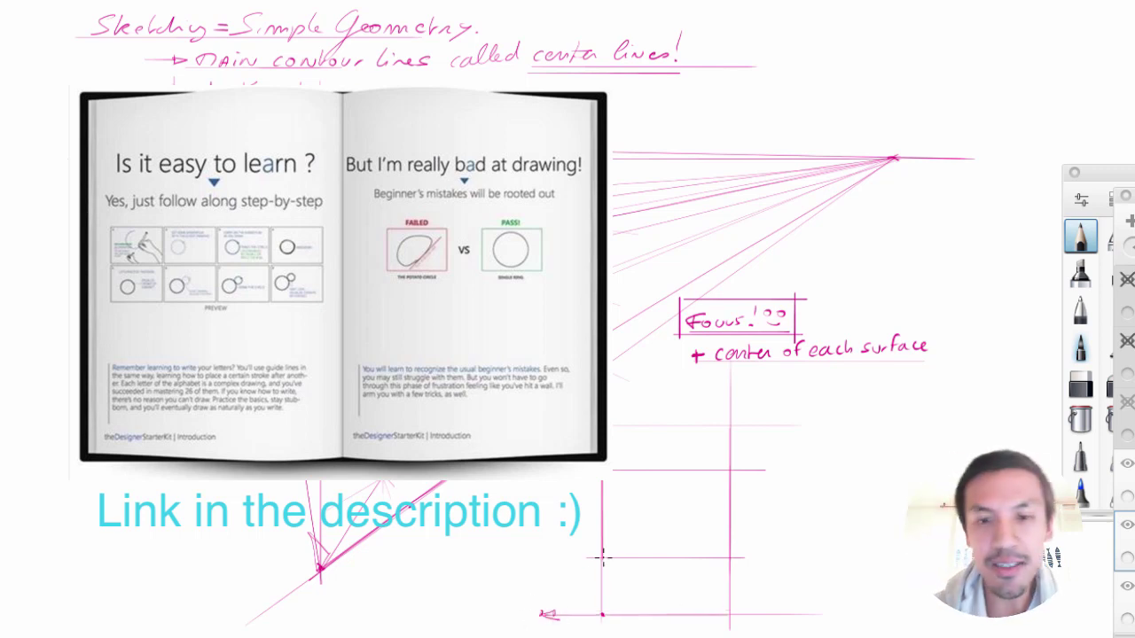
{"action": "left_click_drag", "start_coordinate": [602, 558], "coordinate": [536, 619]}
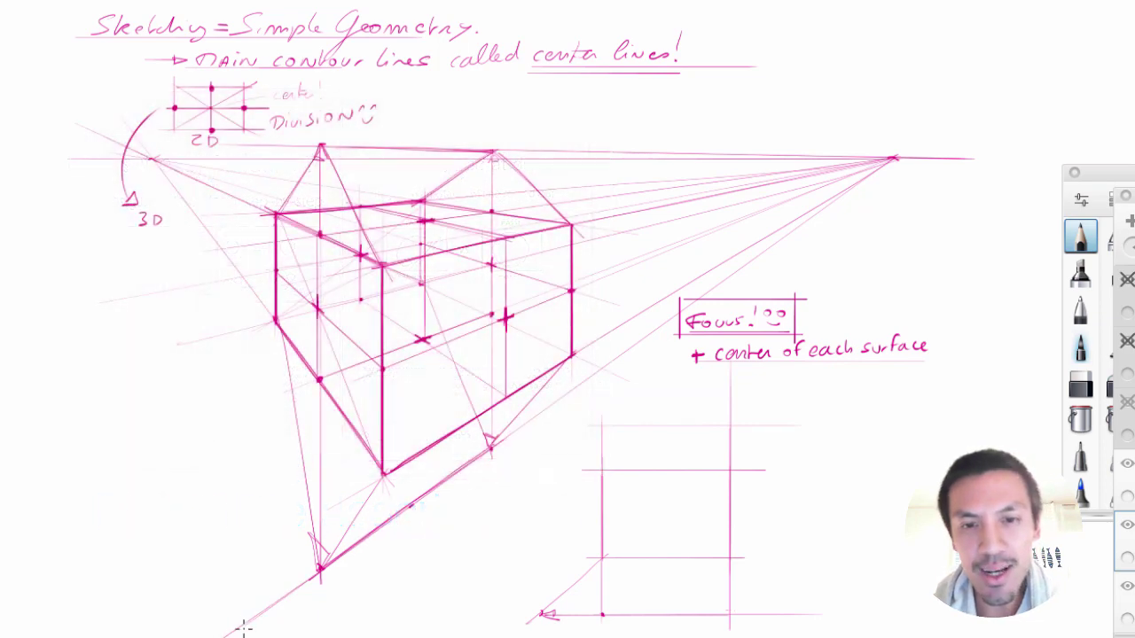
- Extend the bottom ridge forward with an arrowhead and connect the left face's bottom corners and bottom midpoint to its tip
{"action": "left_click_drag", "start_coordinate": [221, 636], "coordinate": [257, 629]}
{"action": "left_click", "coordinate": [216, 635]}
{"action": "key", "text": "space"}
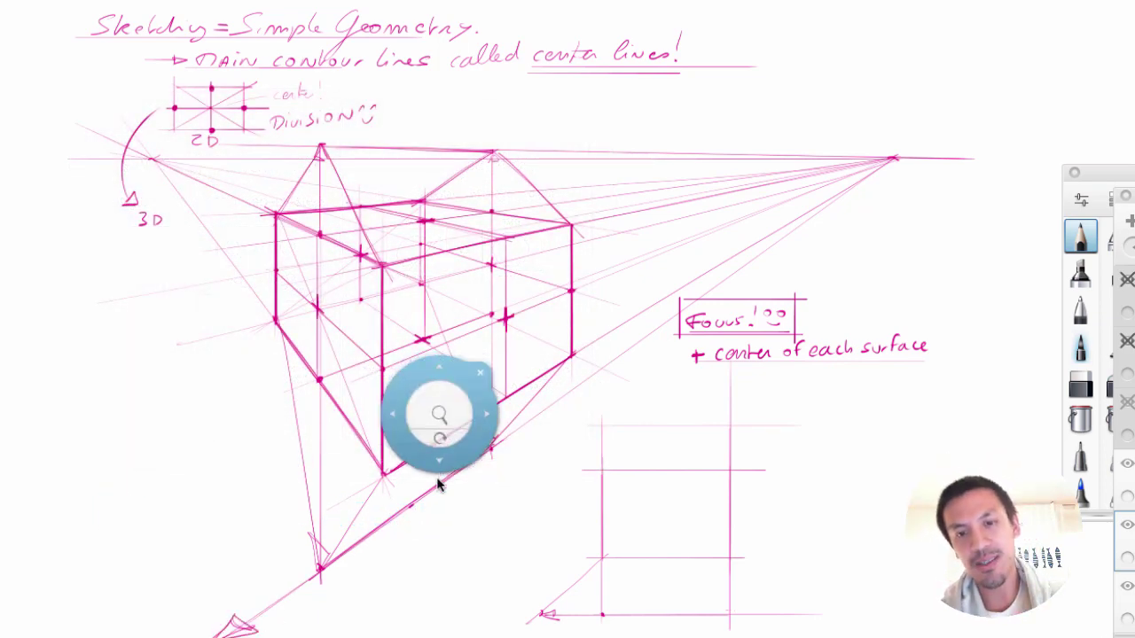
{"action": "left_click_drag", "start_coordinate": [438, 484], "coordinate": [455, 441]}
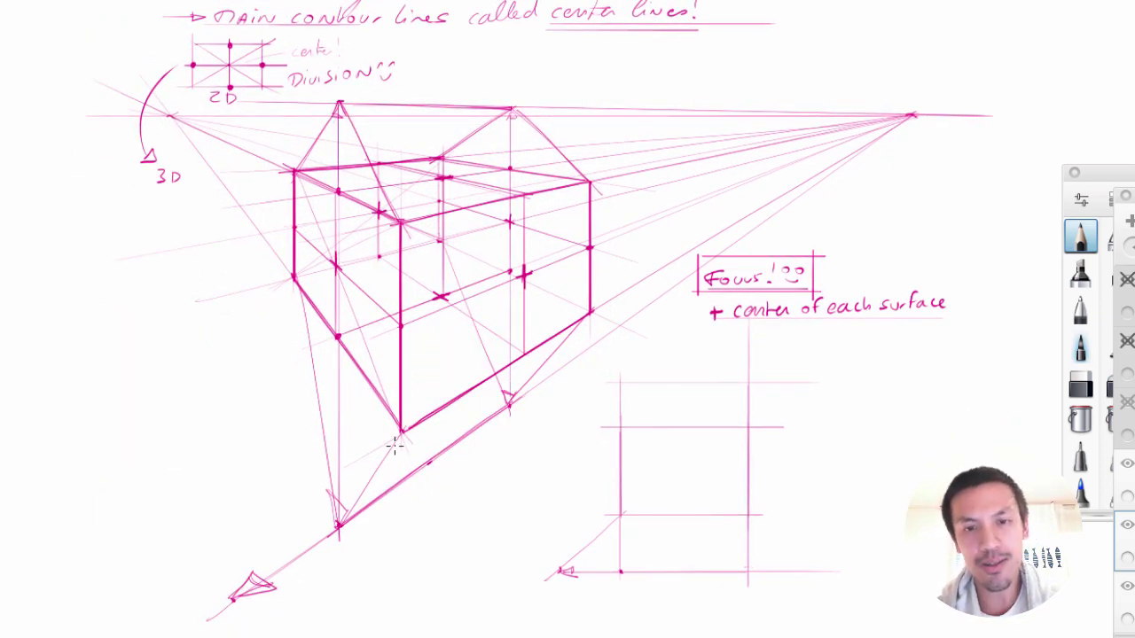
{"action": "left_click_drag", "start_coordinate": [294, 282], "coordinate": [232, 631]}
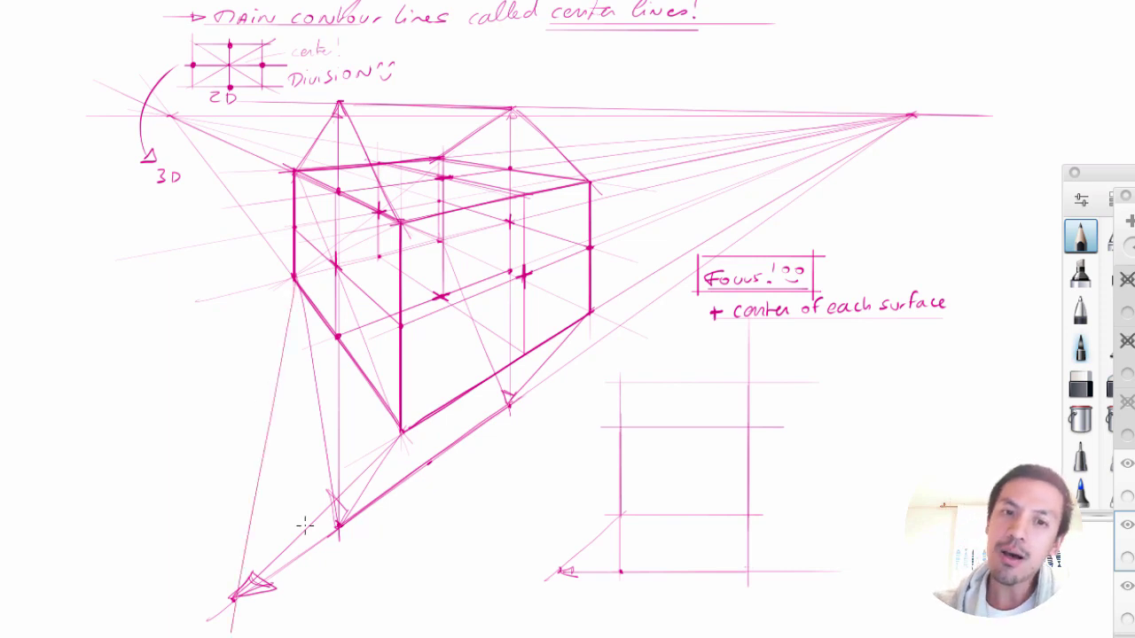
{"action": "left_click_drag", "start_coordinate": [340, 346], "coordinate": [232, 610]}
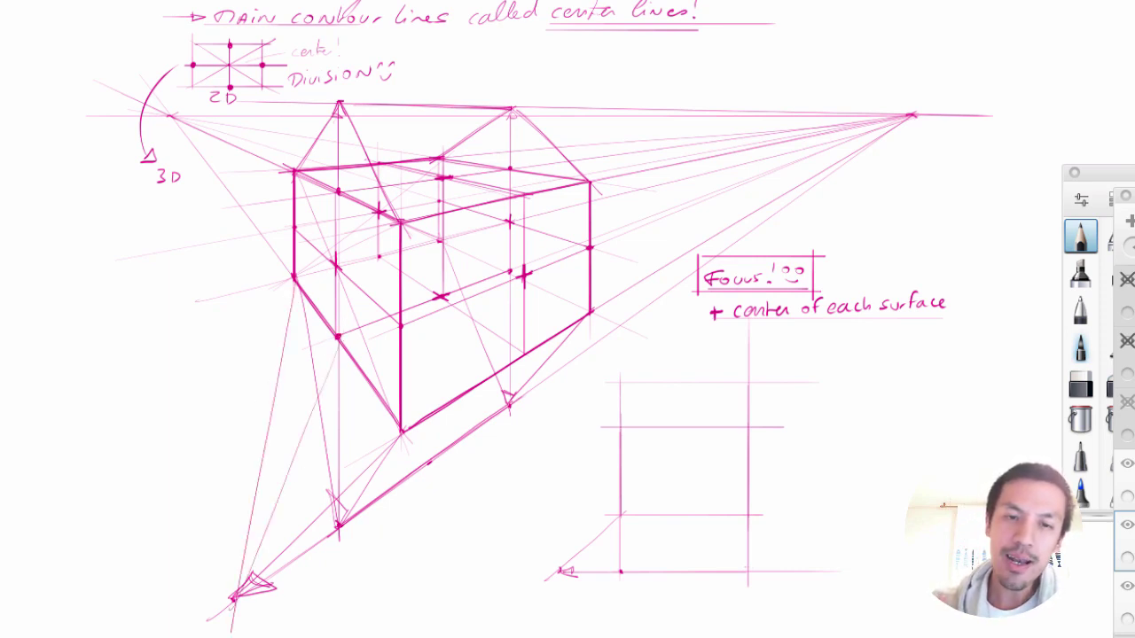
- Reinforce the slanted edges and the ridge that converge on the pointed front tip
{"action": "left_click_drag", "start_coordinate": [296, 273], "coordinate": [241, 615]}
{"action": "key", "text": "ctrl+z"}
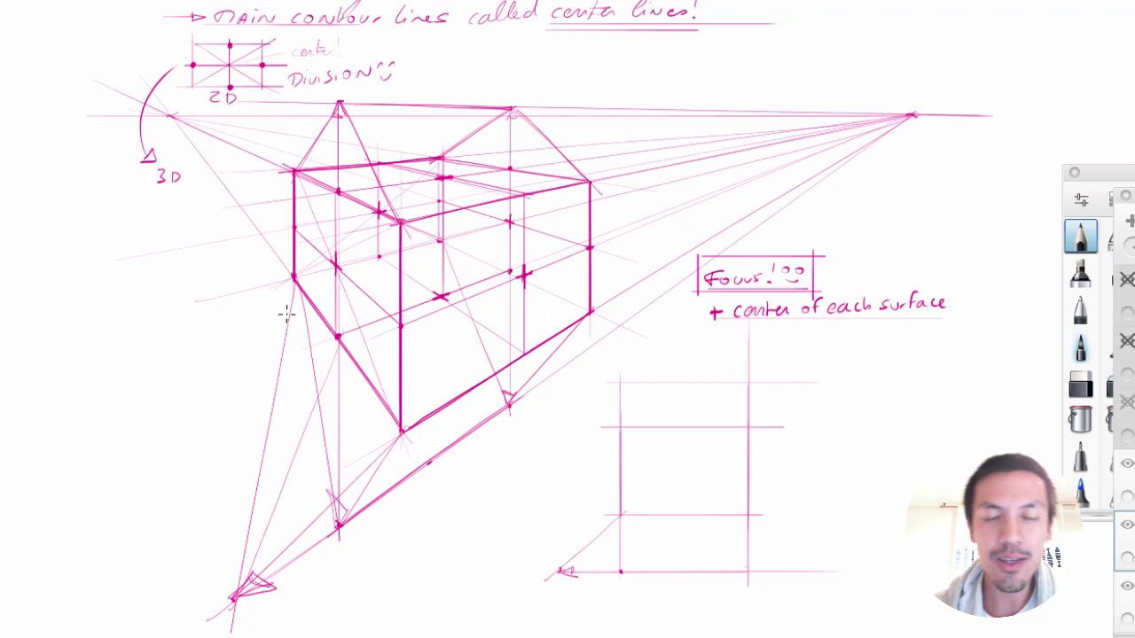
{"action": "left_click_drag", "start_coordinate": [295, 276], "coordinate": [234, 610]}
{"action": "key", "text": "ctrl+z"}
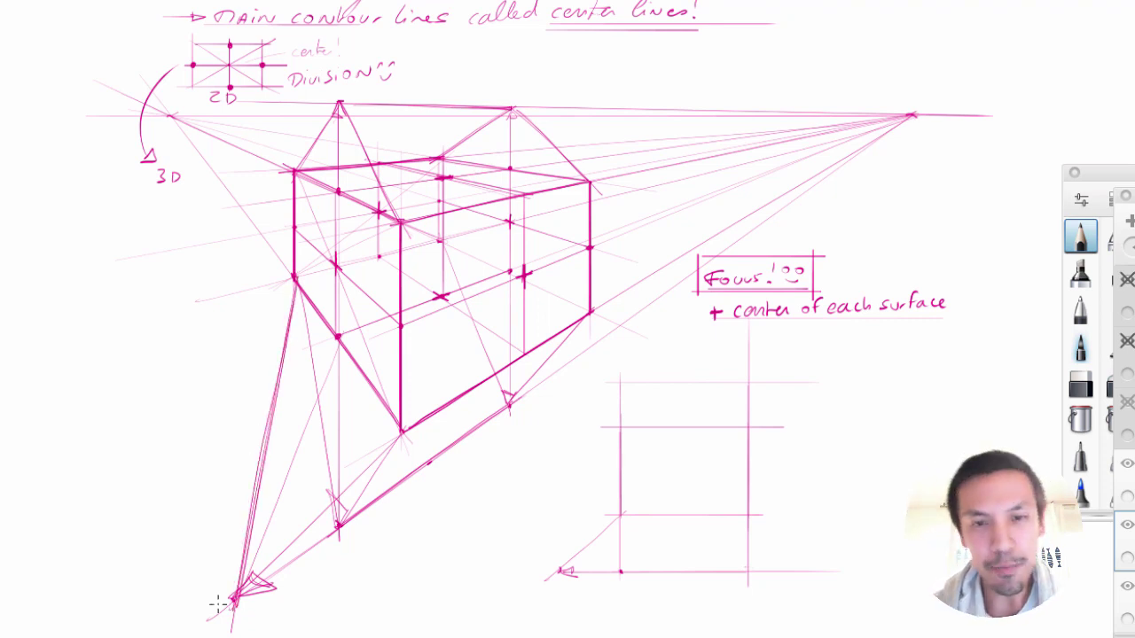
{"action": "left_click_drag", "start_coordinate": [404, 431], "coordinate": [233, 598]}
{"action": "left_click_drag", "start_coordinate": [474, 443], "coordinate": [237, 596]}
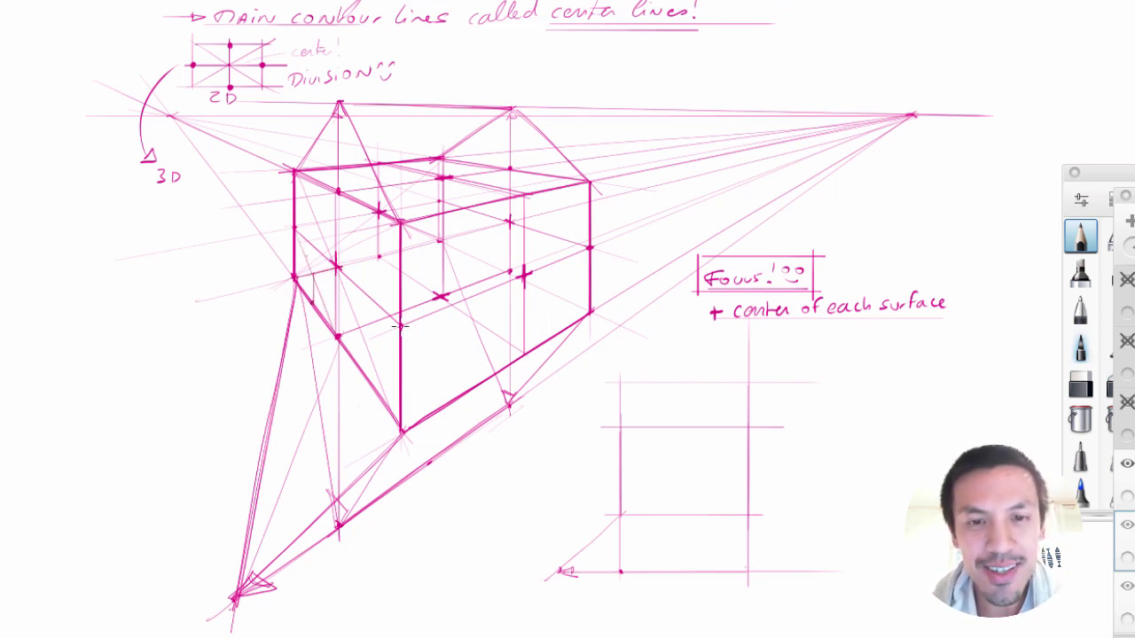
- Mark the near quarter point on the left face's bottom edge and a point along the midpoint's line toward the front tip
{"action": "mouse_move", "coordinate": [399, 326]}
{"action": "left_mouse_down"}
{"action": "mouse_move", "coordinate": [341, 337]}
{"action": "mouse_move", "coordinate": [362, 370]}
{"action": "left_mouse_up"}
{"action": "key", "text": "ctrl+z"}
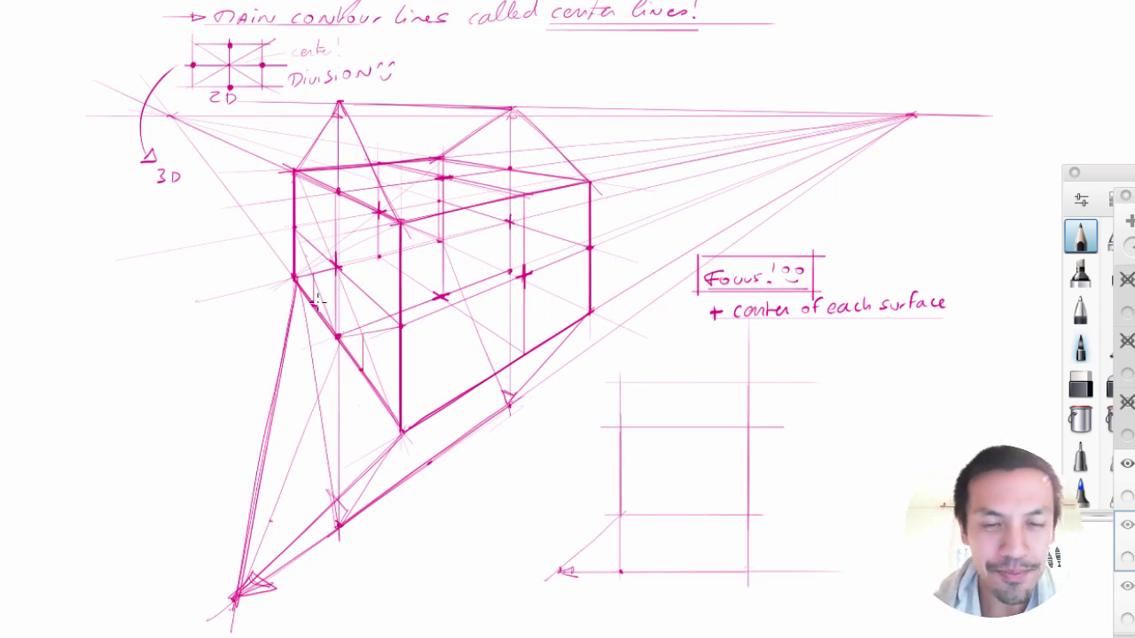
{"action": "left_click_drag", "start_coordinate": [317, 302], "coordinate": [266, 533]}
{"action": "left_click_drag", "start_coordinate": [363, 372], "coordinate": [268, 521]}
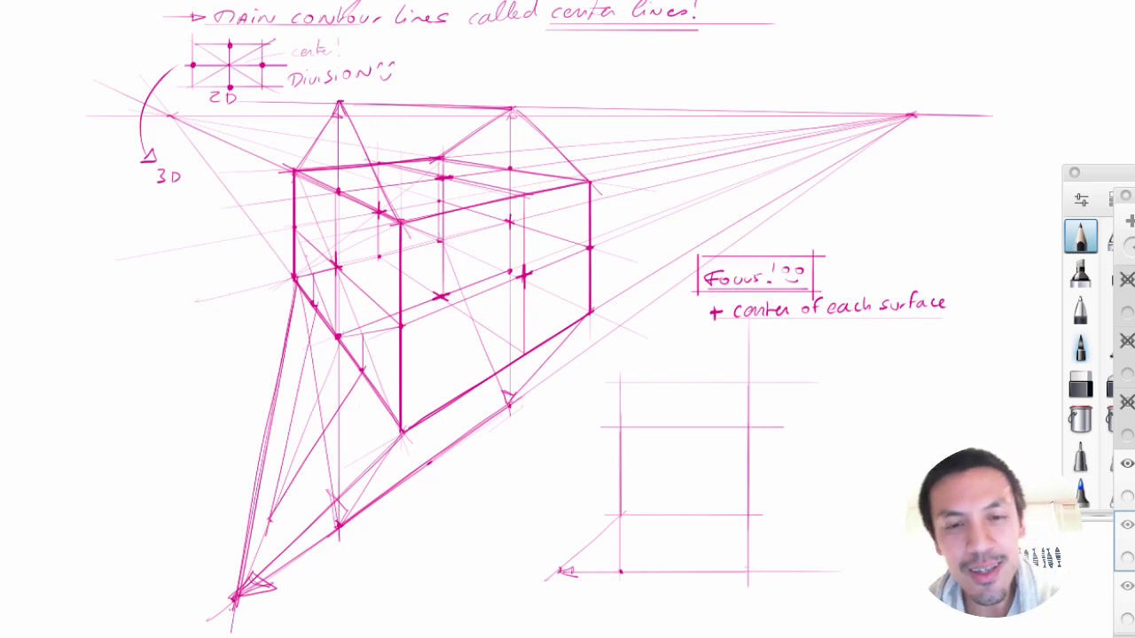
{"action": "key", "text": "ctrl+z"}
{"action": "key", "text": "ctrl+z"}
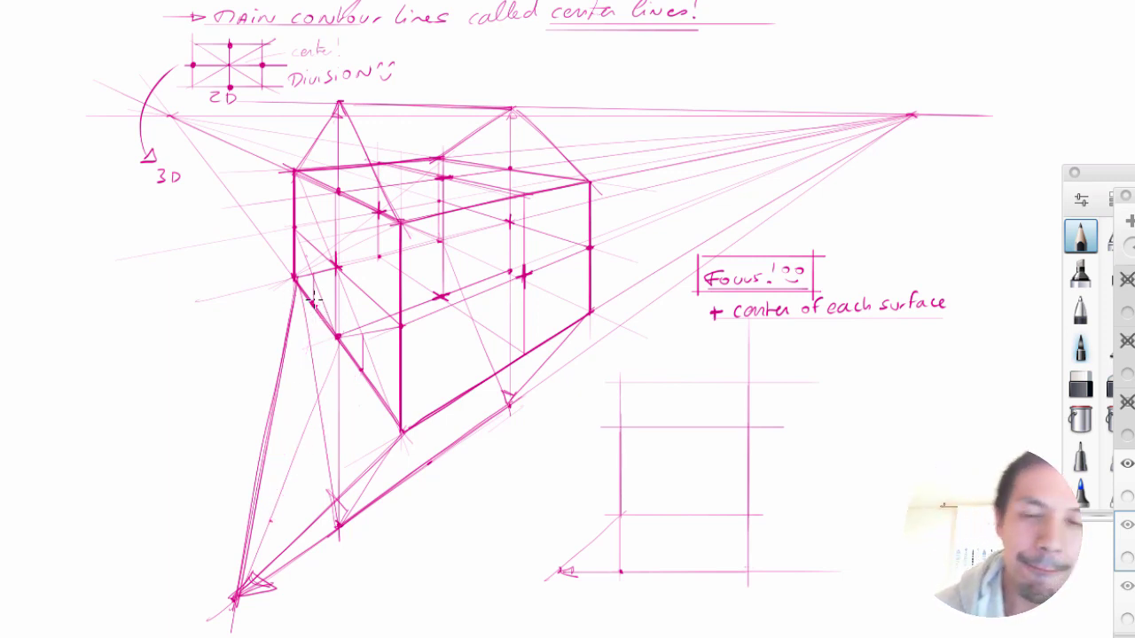
- Connect the two quarter points and bottom midpoint of the left face to the lower points, and raise verticals for a smaller gabled outline
{"action": "left_click_drag", "start_coordinate": [315, 302], "coordinate": [266, 527]}
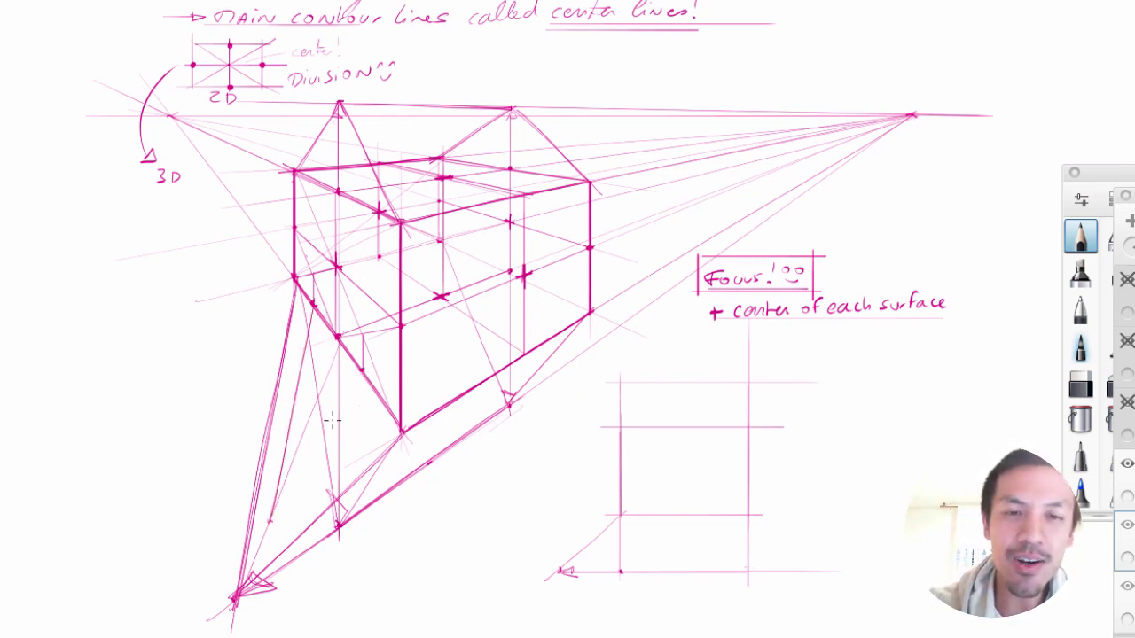
{"action": "left_click_drag", "start_coordinate": [362, 372], "coordinate": [267, 523]}
{"action": "left_click_drag", "start_coordinate": [336, 334], "coordinate": [244, 577]}
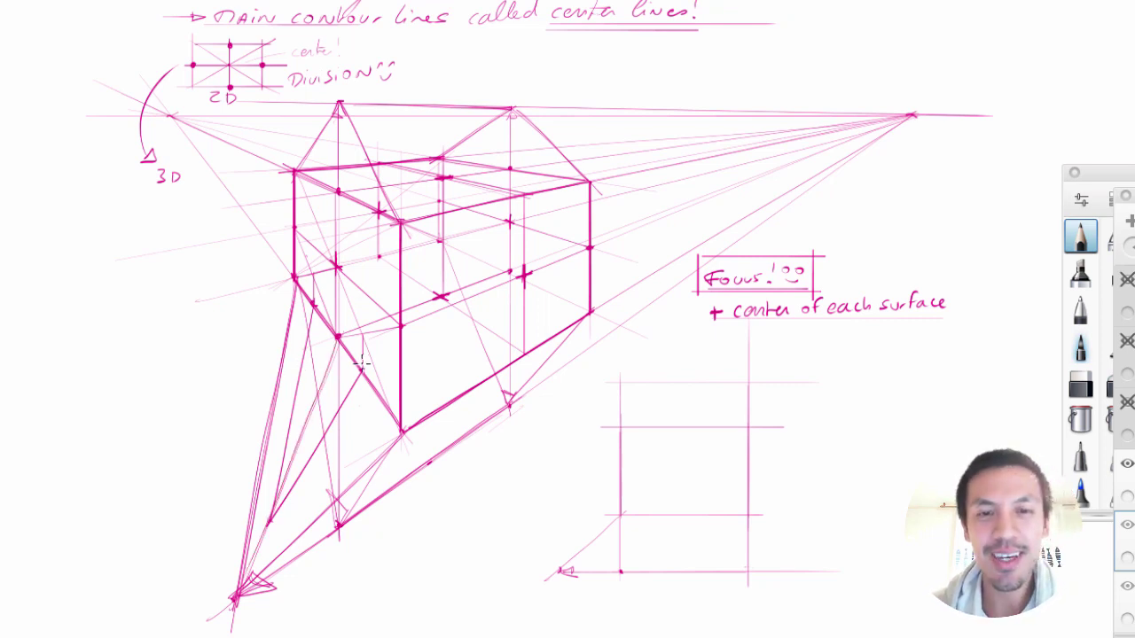
{"action": "left_click_drag", "start_coordinate": [362, 371], "coordinate": [362, 207]}
{"action": "left_click_drag", "start_coordinate": [312, 293], "coordinate": [312, 178]}
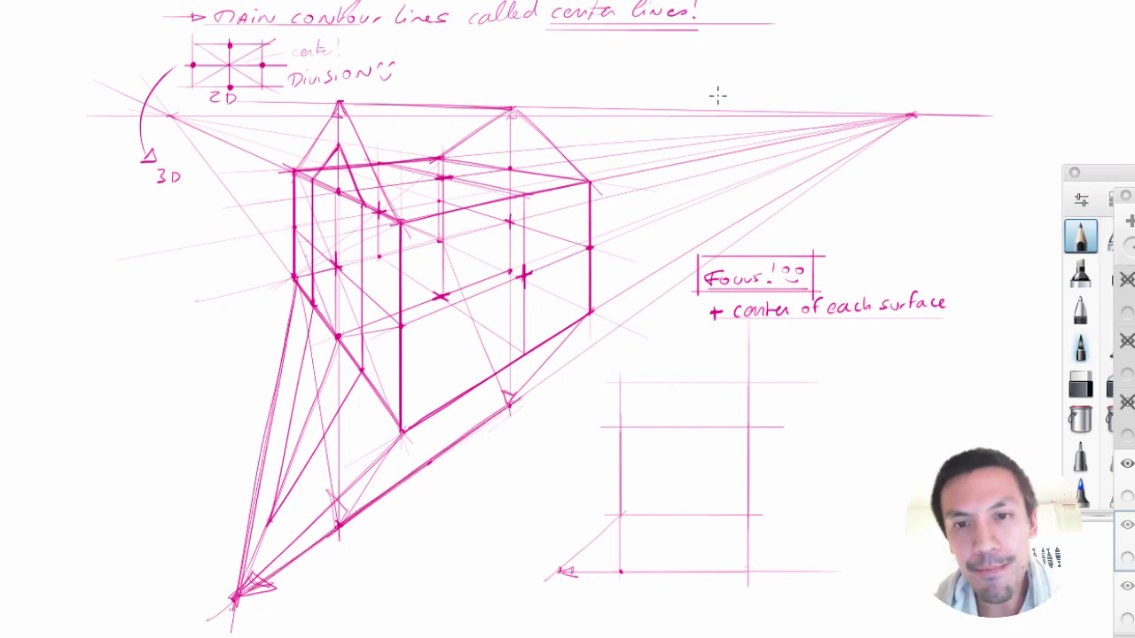
- Sketch a rear overhang in the side view, slanting out to an arrow tip at roof level and back down to the bottom corner
{"action": "mouse_move", "coordinate": [615, 383]}
{"action": "left_mouse_down"}
{"action": "mouse_move", "coordinate": [856, 383]}
{"action": "mouse_move", "coordinate": [810, 381]}
{"action": "mouse_move", "coordinate": [750, 428]}
{"action": "left_mouse_up"}
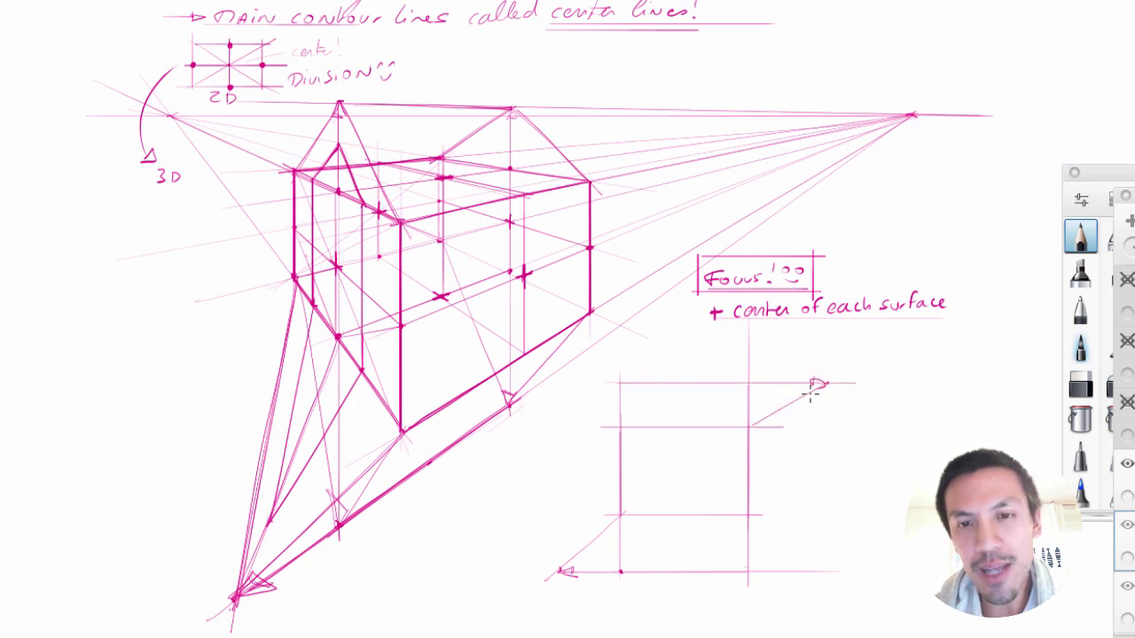
{"action": "left_click_drag", "start_coordinate": [818, 387], "coordinate": [742, 514]}
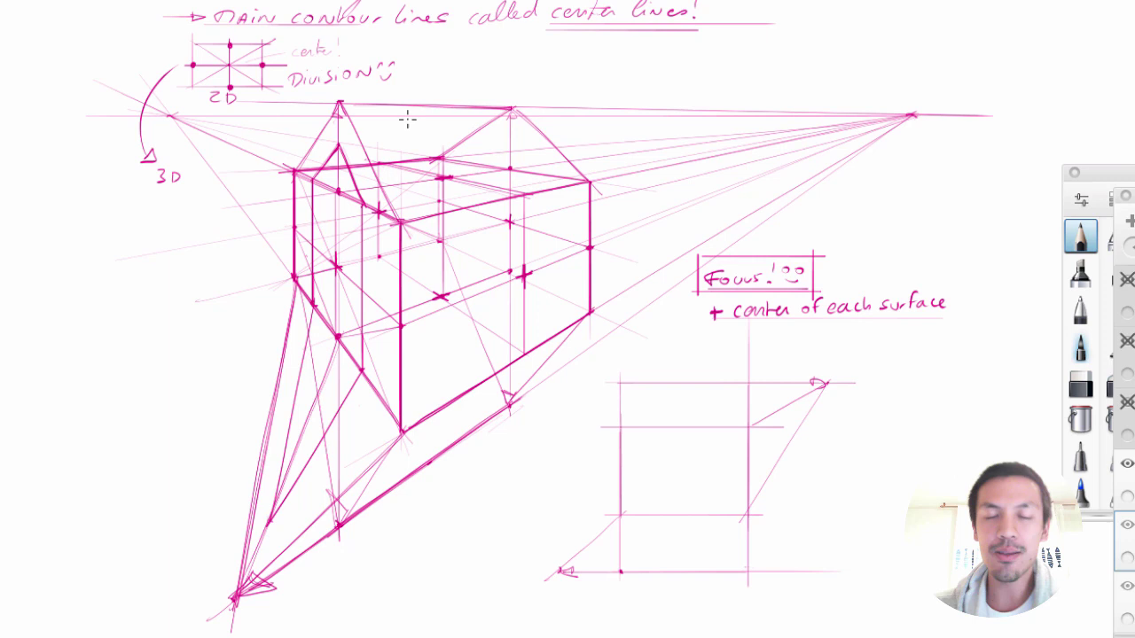
- Extend the roof ridge backward with an arrowhead and connect its tip to the rear face's upper corners and near lower corner
{"action": "left_click_drag", "start_coordinate": [342, 105], "coordinate": [609, 113]}
{"action": "key", "text": "ctrl+z"}
{"action": "left_click_drag", "start_coordinate": [487, 107], "coordinate": [615, 109]}
{"action": "mouse_move", "coordinate": [606, 107]}
{"action": "left_mouse_down"}
{"action": "mouse_move", "coordinate": [617, 112]}
{"action": "mouse_move", "coordinate": [592, 181]}
{"action": "left_mouse_up"}
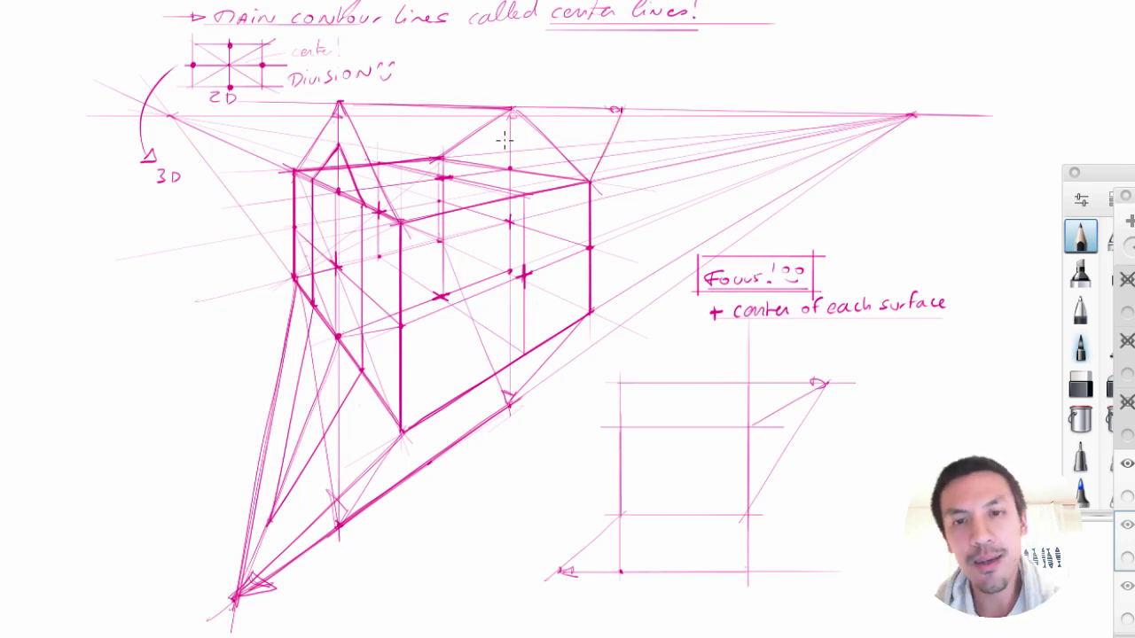
{"action": "left_click_drag", "start_coordinate": [624, 109], "coordinate": [440, 159]}
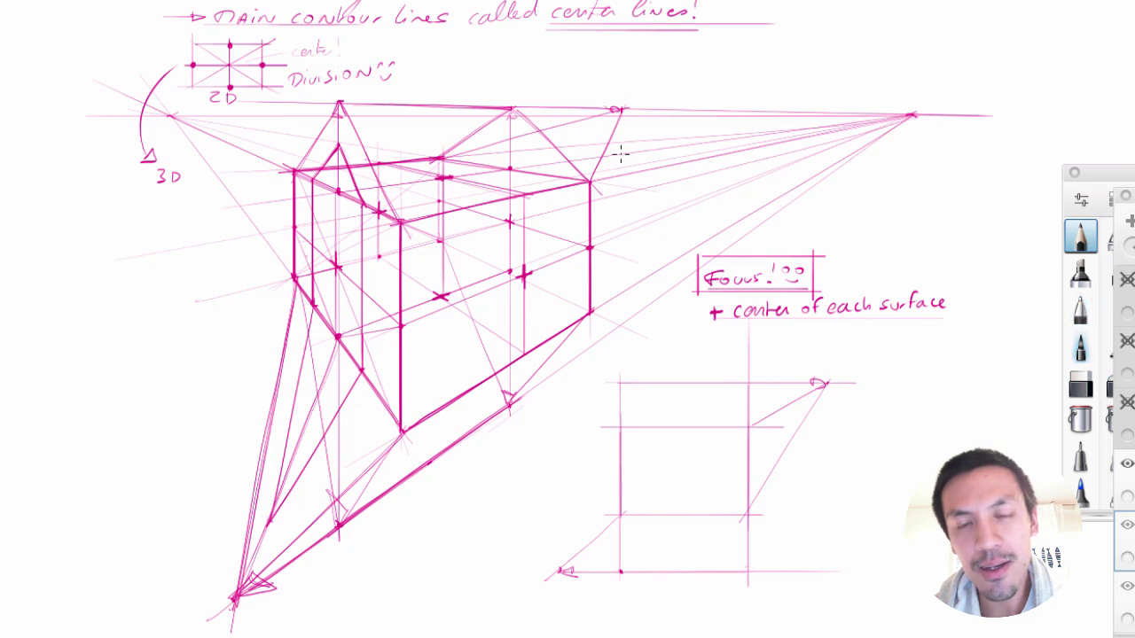
{"action": "left_click_drag", "start_coordinate": [622, 108], "coordinate": [590, 309]}
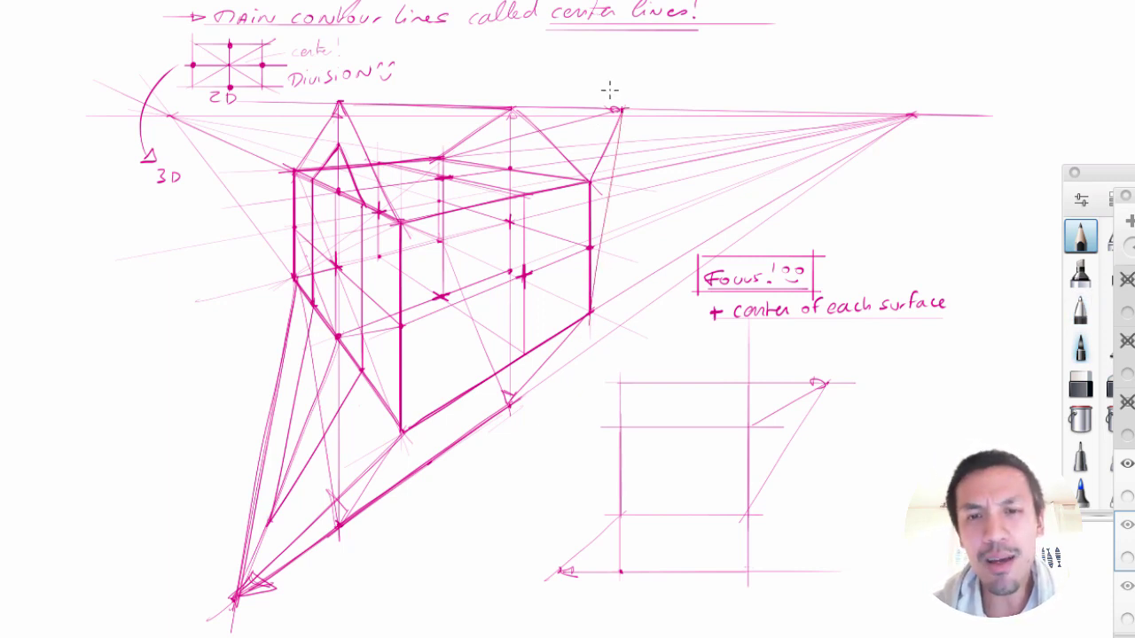
- Reinforce the overhang's long edge down to the lower rear corner and the ridge extension out to the rear tip
{"action": "mouse_move", "coordinate": [622, 108]}
{"action": "left_mouse_down"}
{"action": "mouse_move", "coordinate": [589, 321]}
{"action": "mouse_move", "coordinate": [590, 297]}
{"action": "left_mouse_up"}
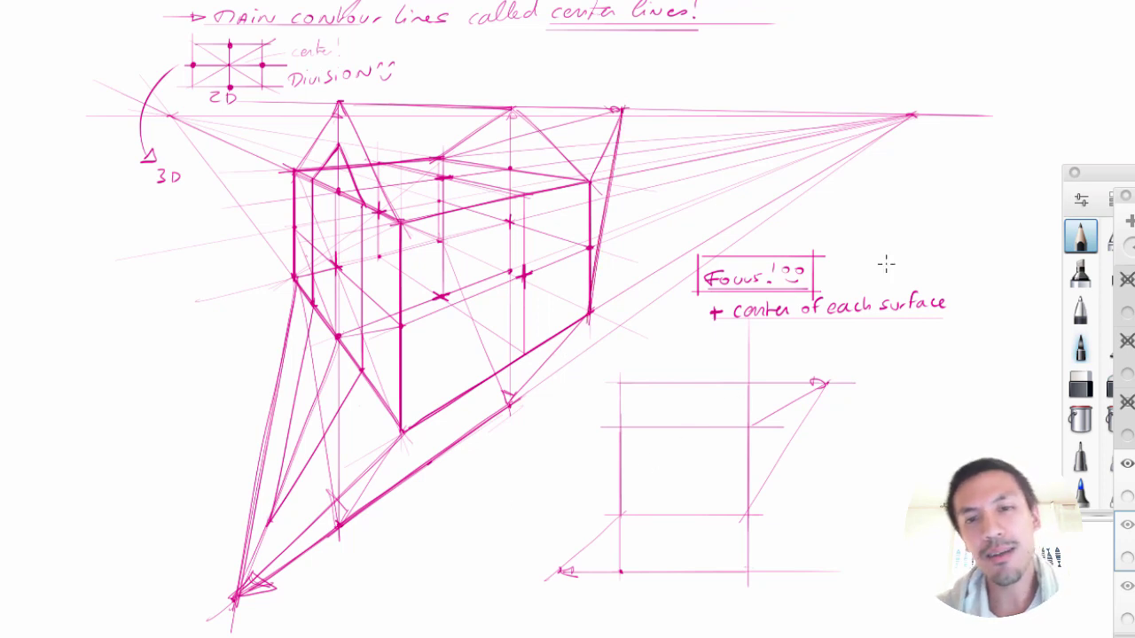
{"action": "left_click_drag", "start_coordinate": [509, 110], "coordinate": [623, 111]}
{"action": "key", "text": "ctrl+z"}
{"action": "left_click_drag", "start_coordinate": [514, 108], "coordinate": [620, 110]}
{"action": "left_click_drag", "start_coordinate": [530, 108], "coordinate": [630, 110]}
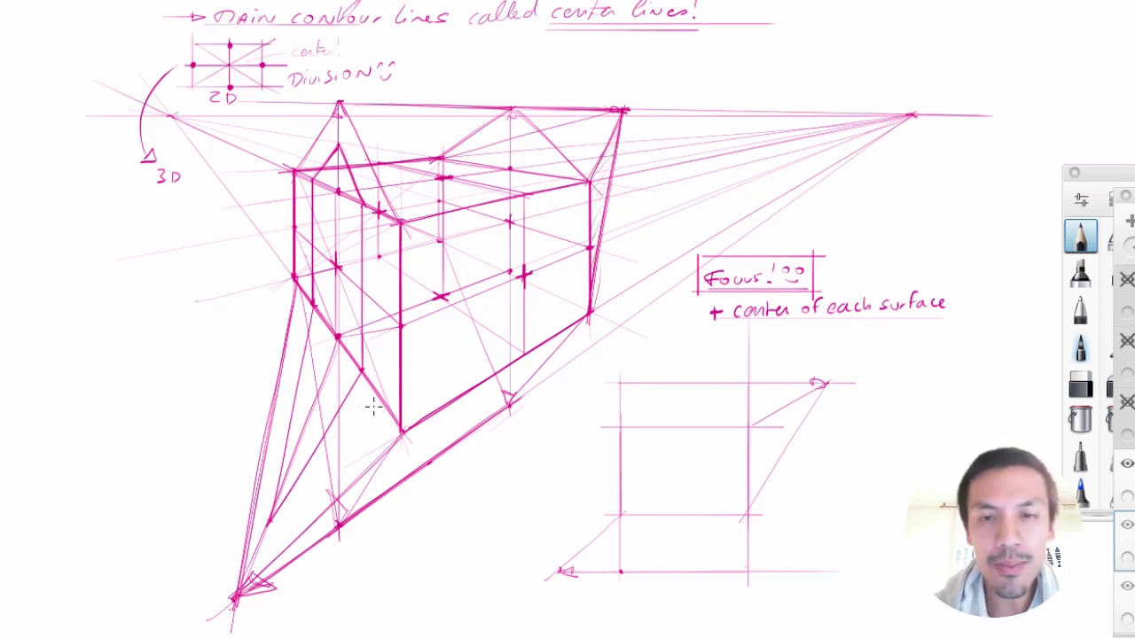
- Draw a ruler-guided line from the left face's far quarter point across the gabled opening toward the right vanishing point
{"action": "scroll", "coordinate": [367, 410], "scroll_direction": "up", "scroll_amount": 1}
{"action": "key", "text": "r"}
{"action": "left_click_drag", "start_coordinate": [342, 603], "coordinate": [329, 301]}
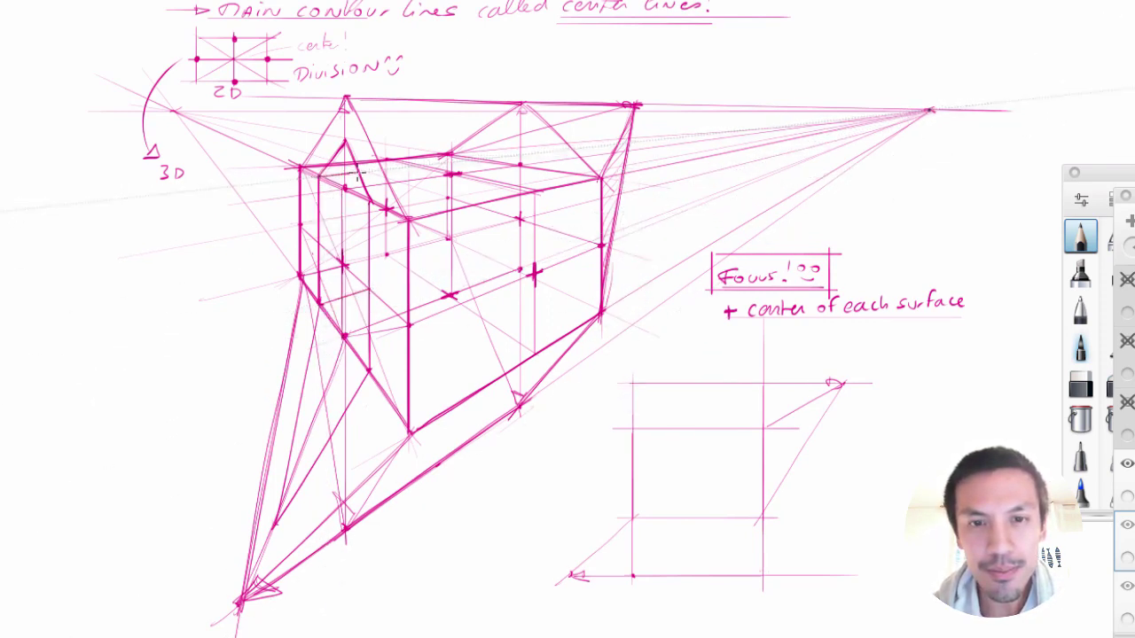
{"action": "left_click_drag", "start_coordinate": [358, 173], "coordinate": [390, 169]}
{"action": "mouse_move", "coordinate": [324, 215]}
{"action": "left_mouse_down"}
{"action": "mouse_move", "coordinate": [388, 409]}
{"action": "mouse_move", "coordinate": [411, 428]}
{"action": "mouse_move", "coordinate": [336, 210]}
{"action": "left_mouse_up"}
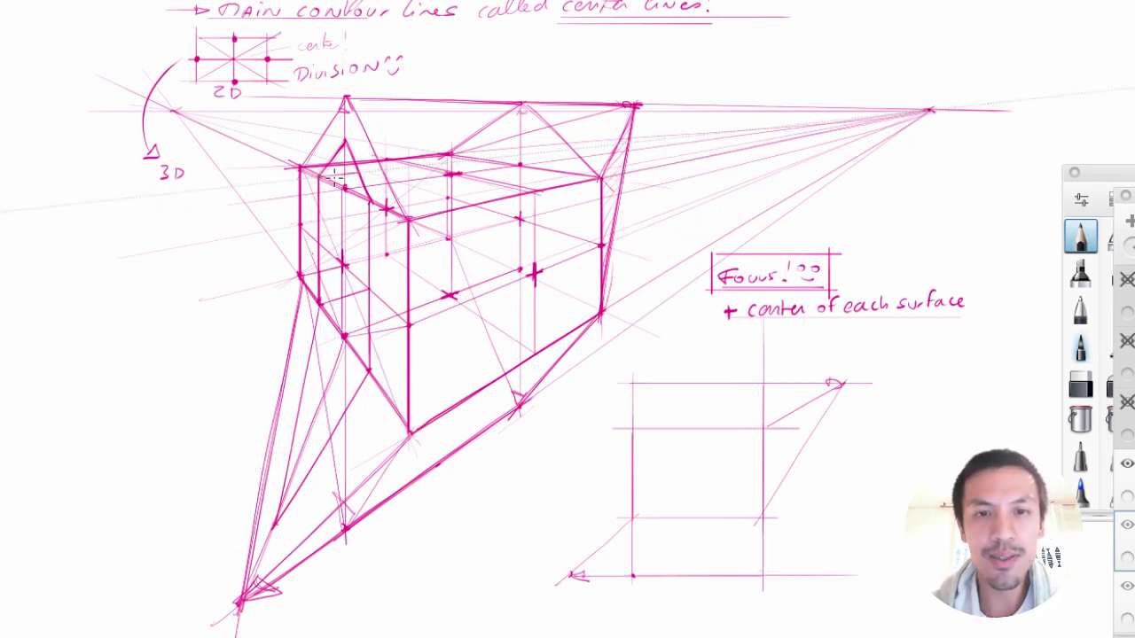
{"action": "left_click", "coordinate": [628, 220]}
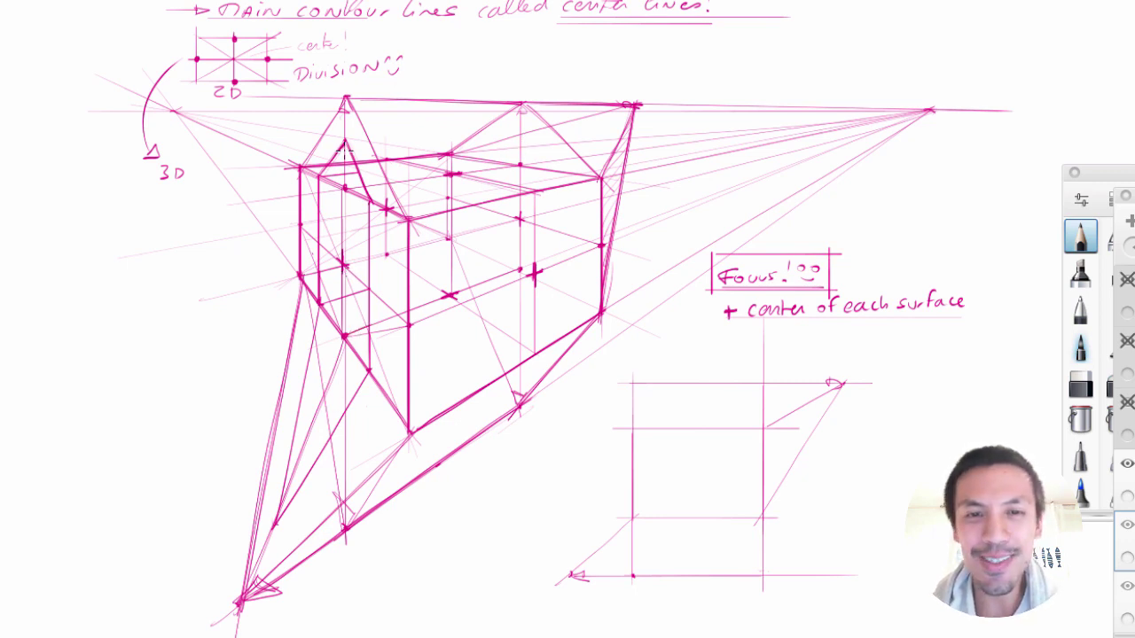
{"action": "mouse_move", "coordinate": [345, 143]}
{"action": "left_mouse_down"}
{"action": "mouse_move", "coordinate": [335, 170]}
{"action": "mouse_move", "coordinate": [348, 167]}
{"action": "left_mouse_up"}
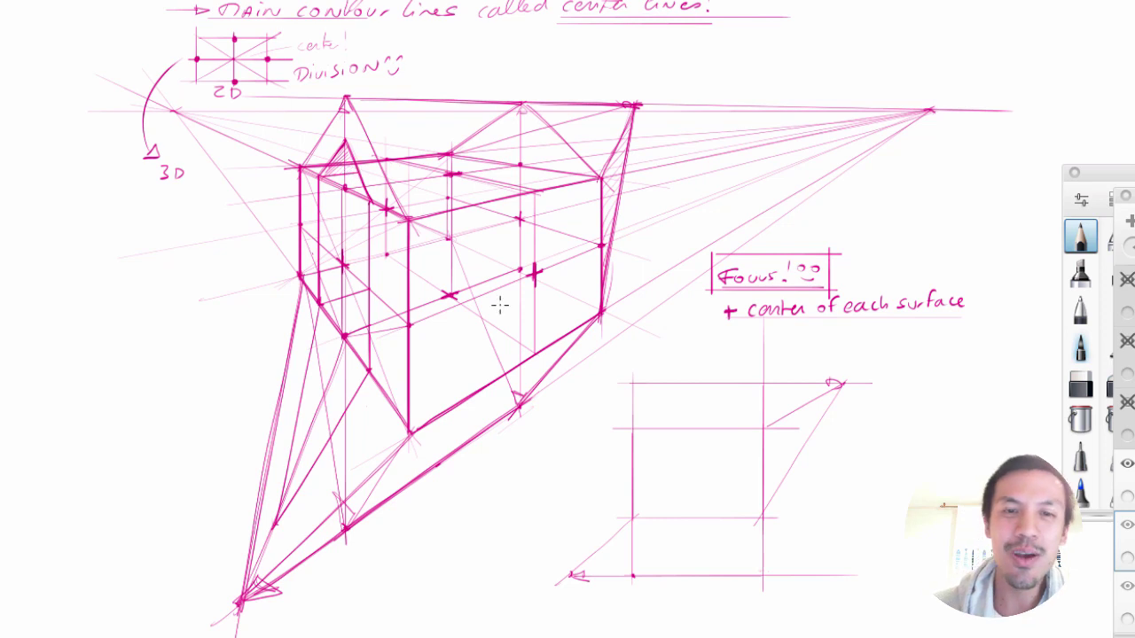
{"action": "key", "text": "ctrl+z"}
{"action": "key", "text": "ctrl+z"}
{"action": "key", "text": "ctrl+z"}
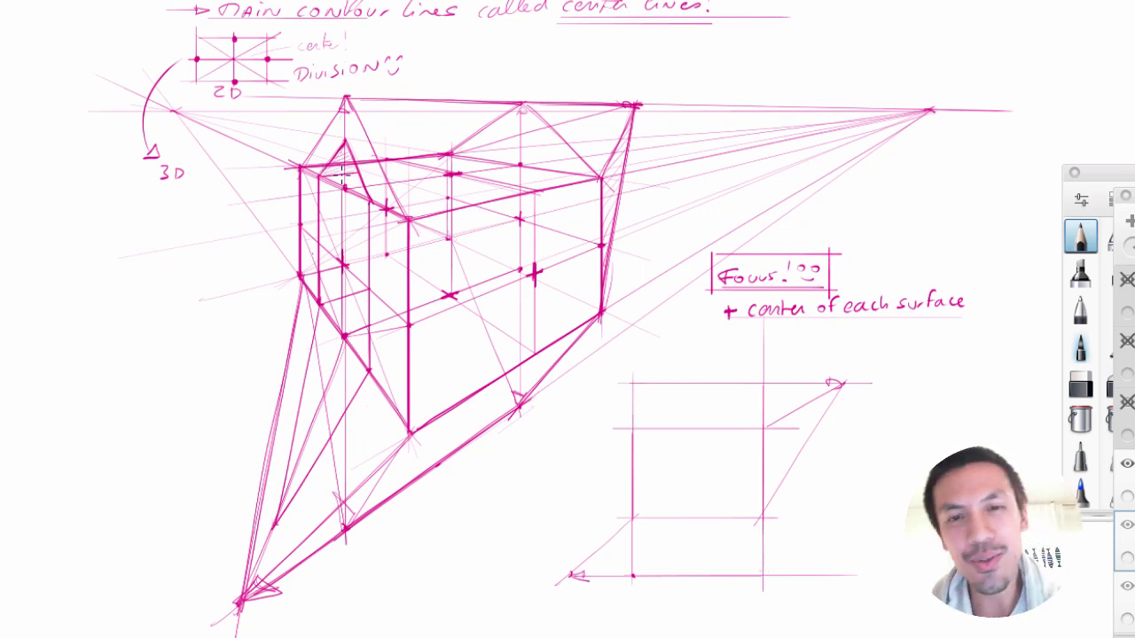
- Hatch the gabled opening and the underside, and rule a perspective line from the right vanishing point to where the quarter lines meet
{"action": "mouse_move", "coordinate": [335, 170]}
{"action": "left_mouse_down"}
{"action": "mouse_move", "coordinate": [314, 275]}
{"action": "mouse_move", "coordinate": [352, 246]}
{"action": "mouse_move", "coordinate": [343, 292]}
{"action": "mouse_move", "coordinate": [373, 298]}
{"action": "mouse_move", "coordinate": [333, 300]}
{"action": "mouse_move", "coordinate": [367, 325]}
{"action": "mouse_move", "coordinate": [360, 341]}
{"action": "mouse_move", "coordinate": [343, 339]}
{"action": "mouse_move", "coordinate": [366, 358]}
{"action": "left_mouse_up"}
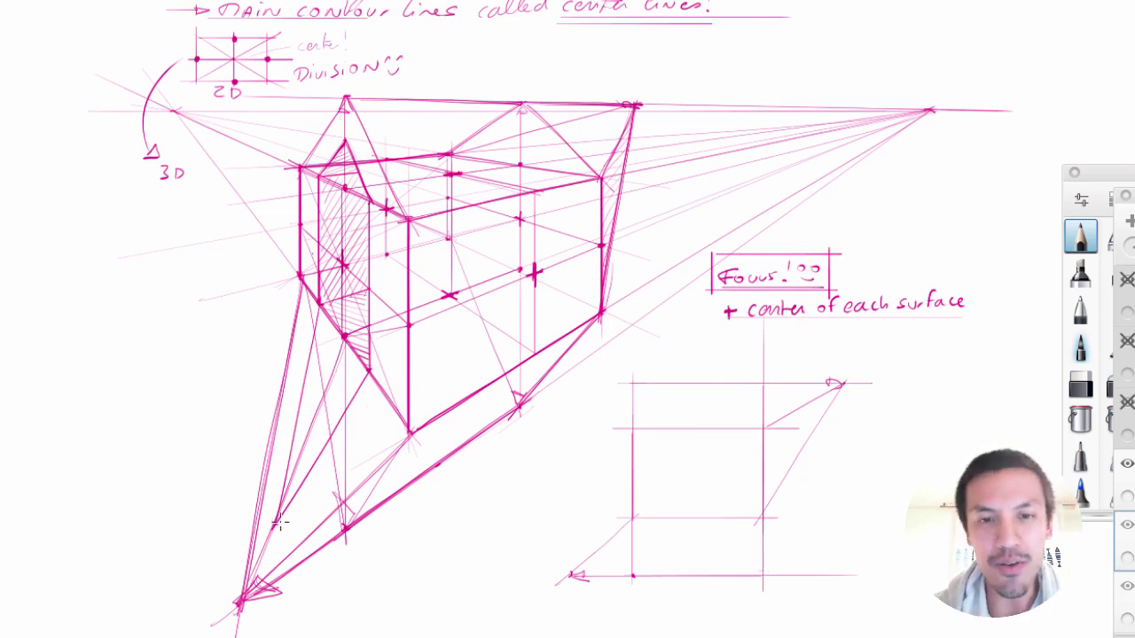
{"action": "key", "text": "r"}
{"action": "left_click_drag", "start_coordinate": [324, 215], "coordinate": [290, 564]}
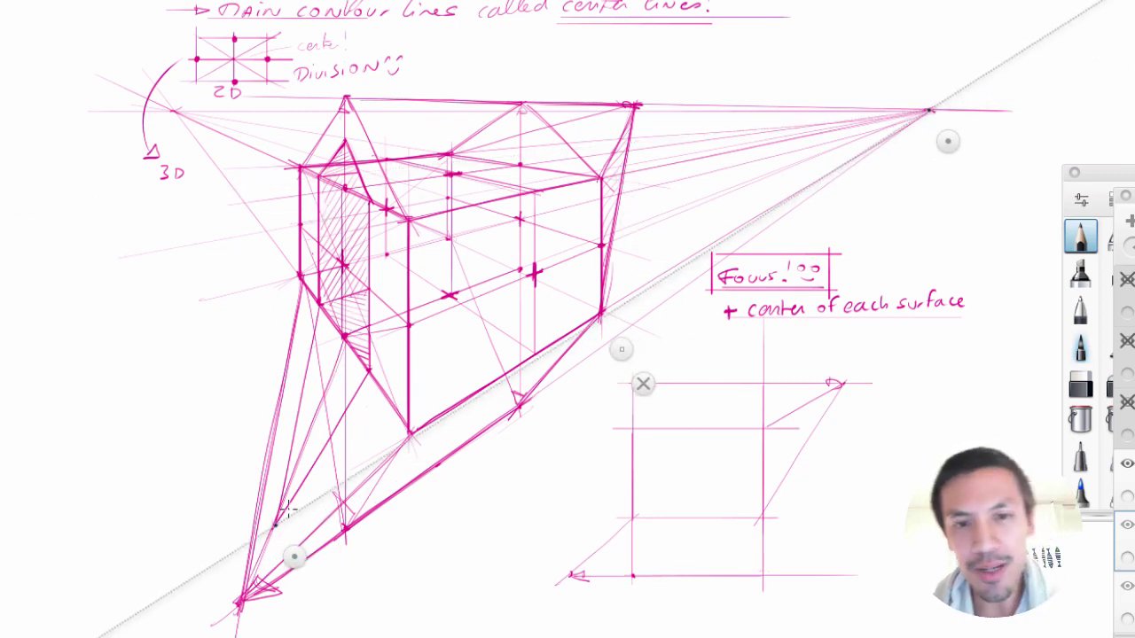
{"action": "left_click", "coordinate": [643, 384]}
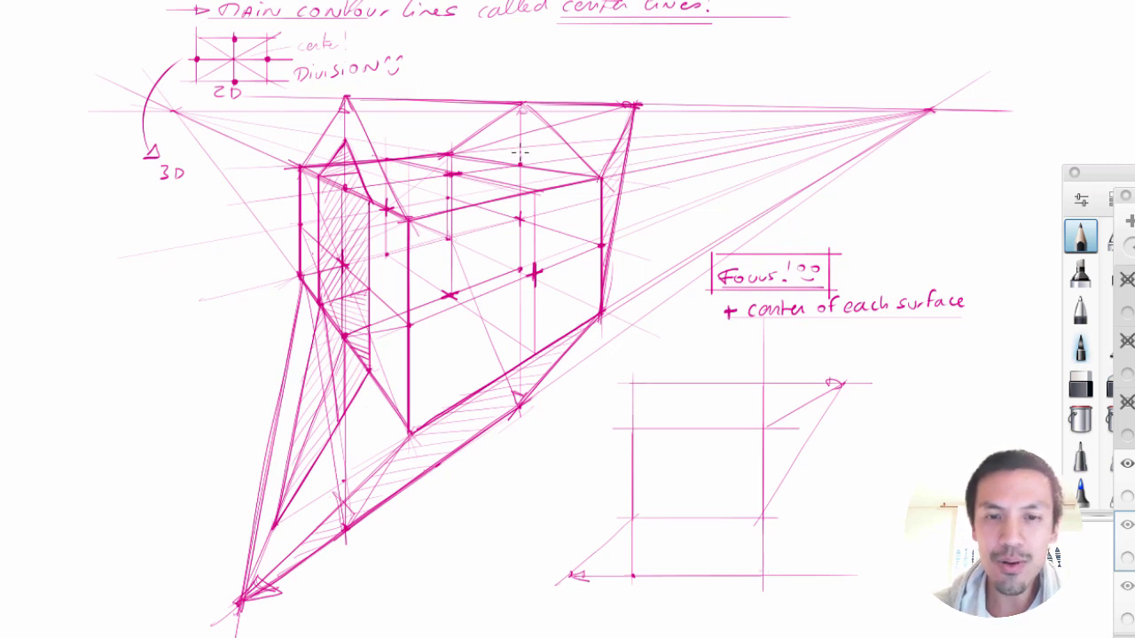
- Extend the rear center vertical above the ridge with an arrowhead, and sketch the matching raised peak in the side view
{"action": "mouse_move", "coordinate": [519, 103]}
{"action": "left_mouse_down"}
{"action": "mouse_move", "coordinate": [514, 56]}
{"action": "mouse_move", "coordinate": [524, 61]}
{"action": "left_mouse_up"}
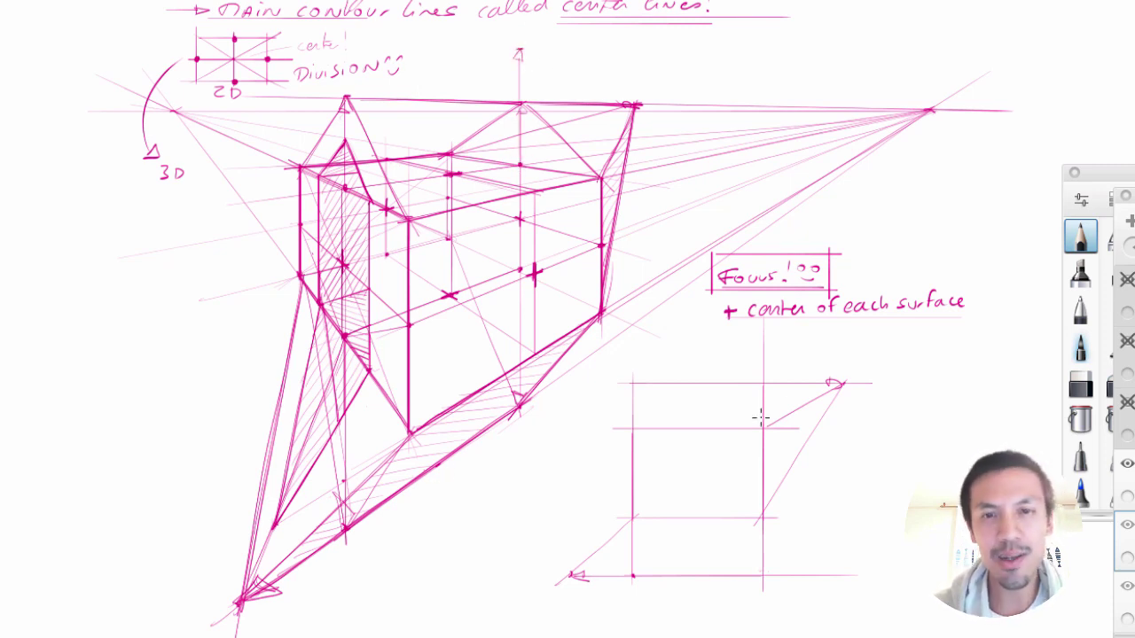
{"action": "mouse_move", "coordinate": [760, 351]}
{"action": "left_mouse_down"}
{"action": "mouse_move", "coordinate": [769, 350]}
{"action": "mouse_move", "coordinate": [627, 383]}
{"action": "left_mouse_up"}
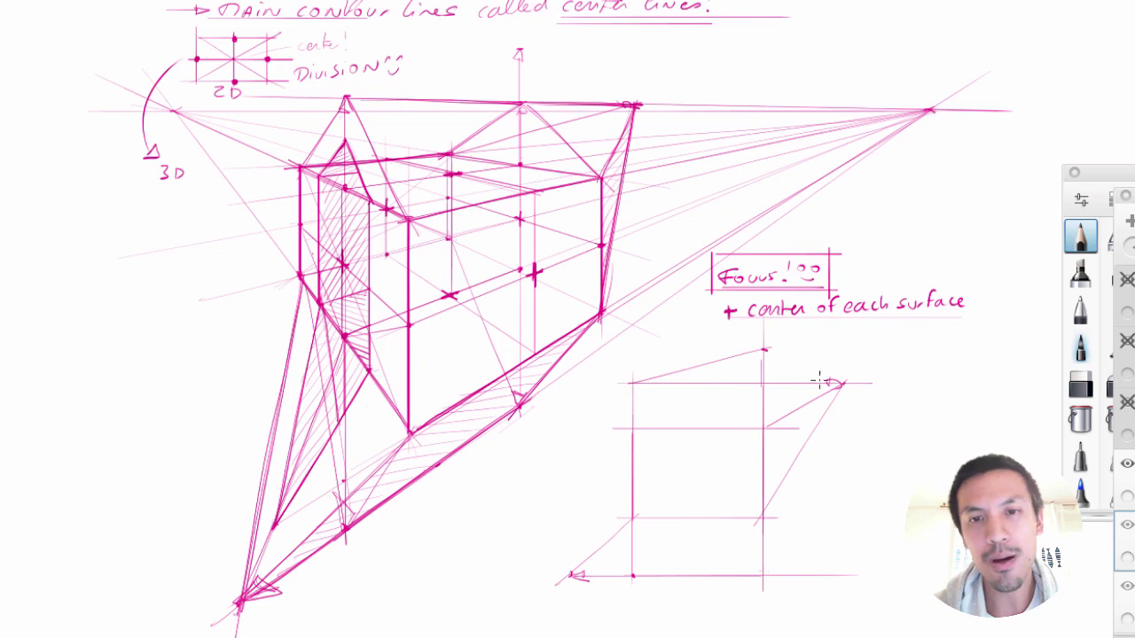
{"action": "left_click_drag", "start_coordinate": [831, 381], "coordinate": [764, 351]}
- Connect the raised peak to the front roof apex and to both upper corners of the box's rear face
{"action": "left_click_drag", "start_coordinate": [519, 53], "coordinate": [346, 104]}
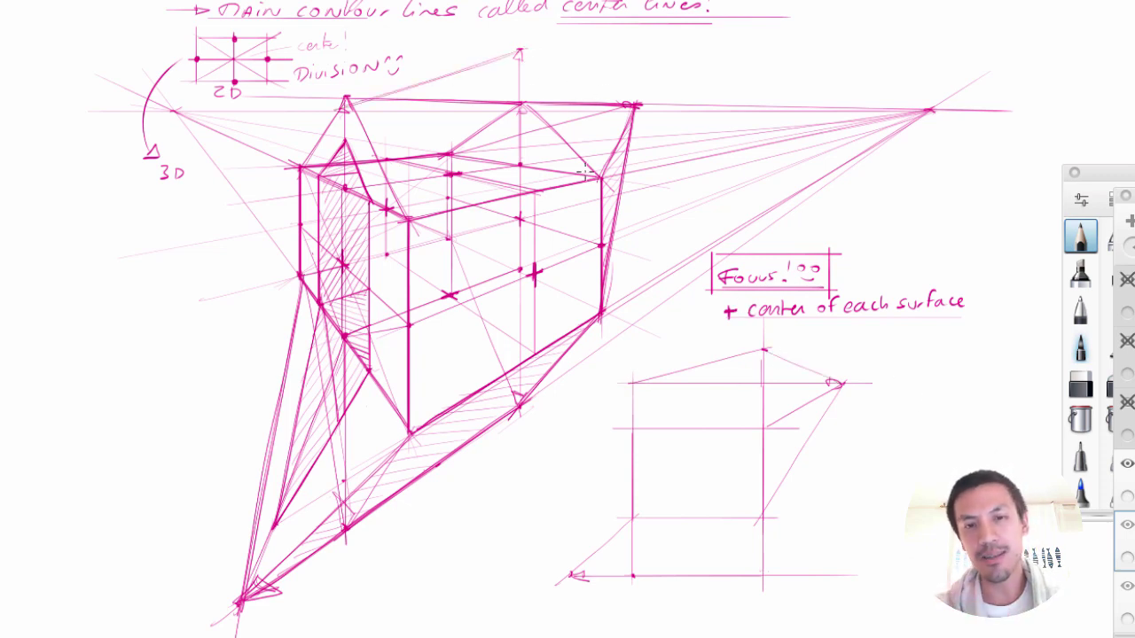
{"action": "left_click_drag", "start_coordinate": [520, 52], "coordinate": [599, 172]}
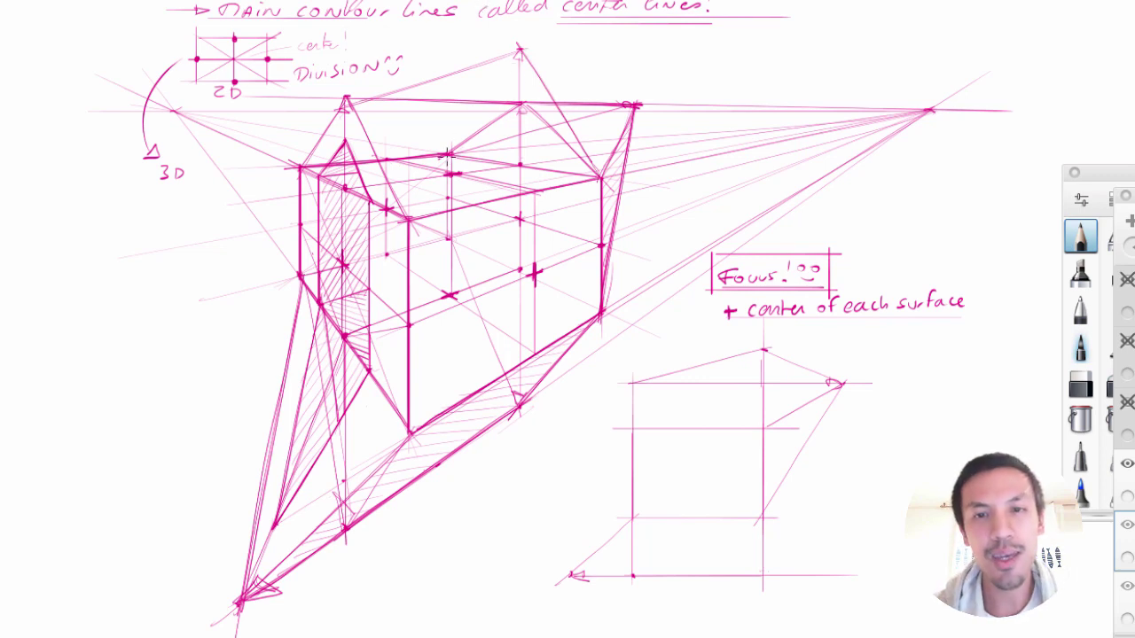
{"action": "mouse_move", "coordinate": [441, 166]}
{"action": "left_mouse_down"}
{"action": "mouse_move", "coordinate": [519, 44]}
{"action": "mouse_move", "coordinate": [459, 127]}
{"action": "left_mouse_up"}
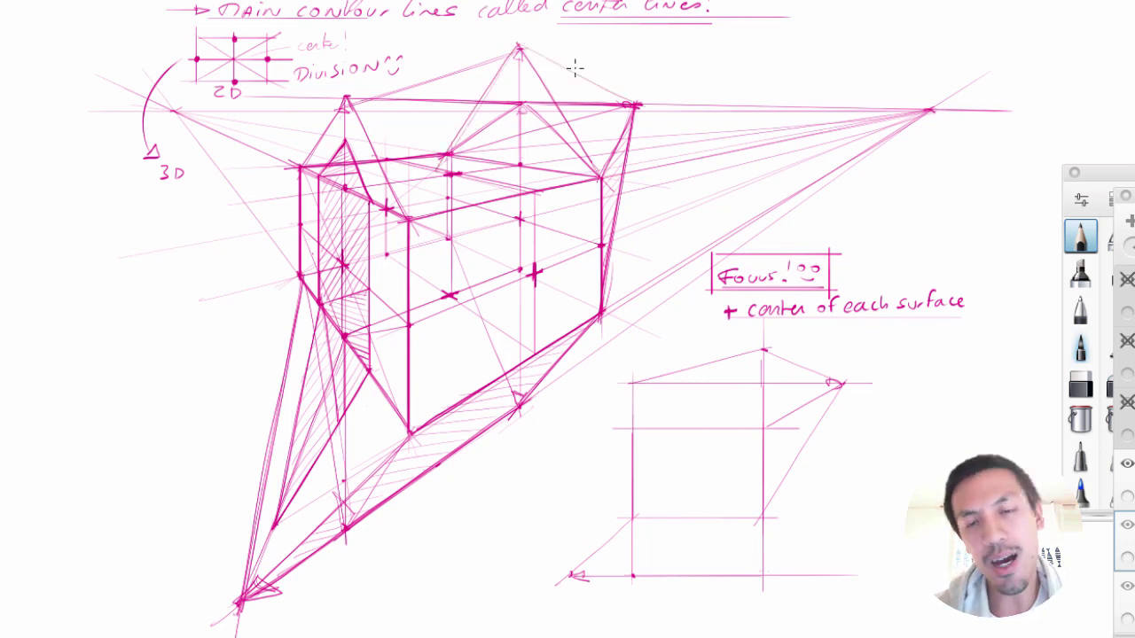
{"action": "left_click_drag", "start_coordinate": [521, 48], "coordinate": [636, 104]}
{"action": "key", "text": "ctrl+z"}
{"action": "left_click_drag", "start_coordinate": [522, 49], "coordinate": [636, 101]}
{"action": "key", "text": "ctrl+z"}
{"action": "key", "text": "ctrl+z"}
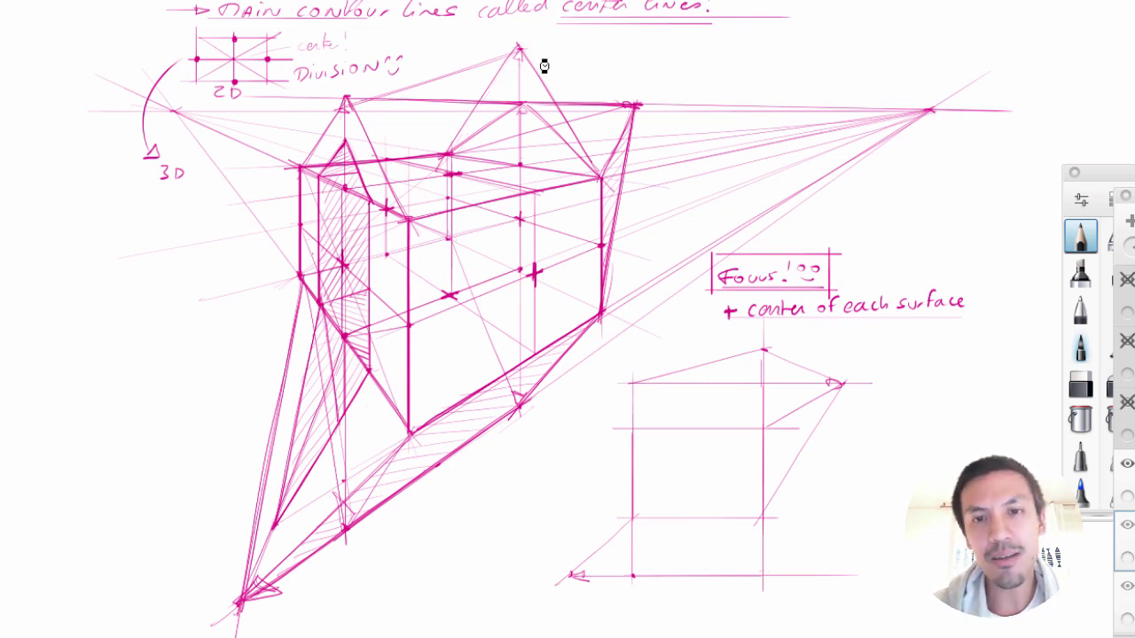
- Draw the edge from the raised peak to the rear tip and darken the slope between the peak and front apex
{"action": "key", "text": "ctrl+y"}
{"action": "left_click_drag", "start_coordinate": [522, 50], "coordinate": [635, 104]}
{"action": "mouse_move", "coordinate": [634, 105]}
{"action": "left_mouse_down"}
{"action": "mouse_move", "coordinate": [576, 78]}
{"action": "mouse_move", "coordinate": [618, 100]}
{"action": "left_mouse_up"}
{"action": "mouse_move", "coordinate": [520, 47]}
{"action": "left_mouse_down"}
{"action": "mouse_move", "coordinate": [342, 104]}
{"action": "mouse_move", "coordinate": [514, 50]}
{"action": "left_mouse_up"}
{"action": "key", "text": "ctrl+z"}
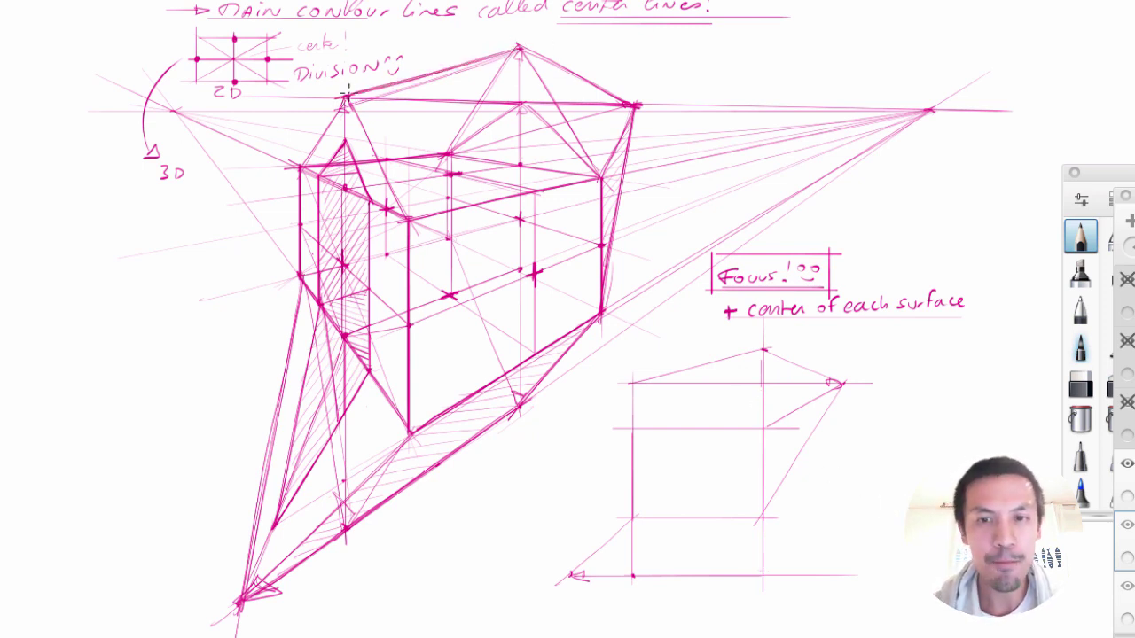
- Darken the front roof's far slope and the peak's edges to the rear corner and rear tip, and hatch the facet between them
{"action": "left_click_drag", "start_coordinate": [347, 97], "coordinate": [299, 168]}
{"action": "key", "text": "ctrl+z"}
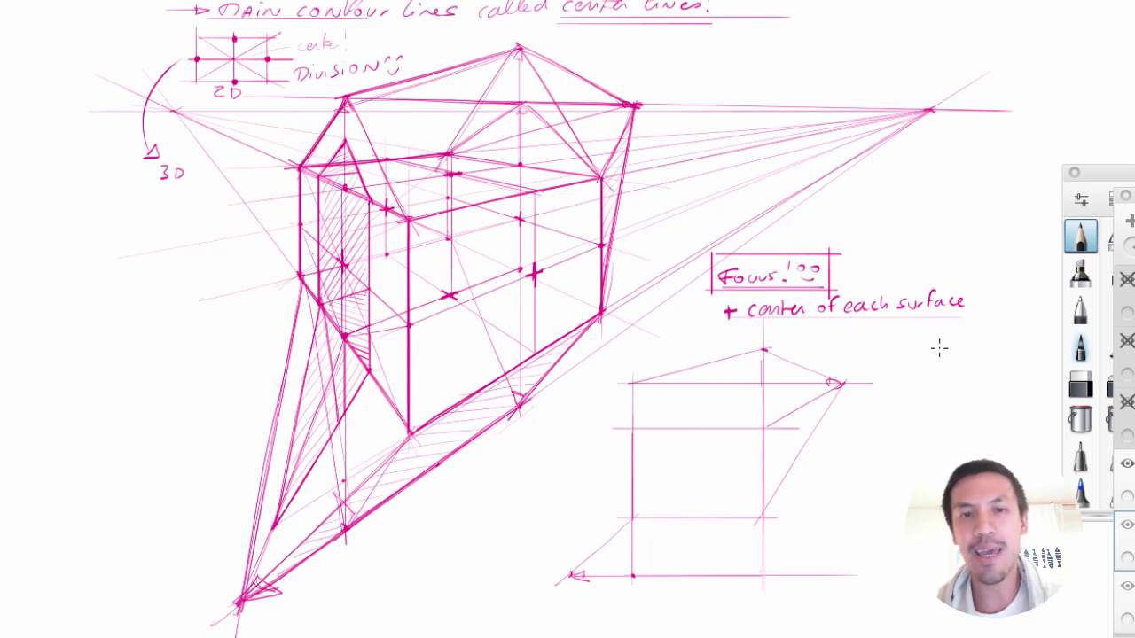
{"action": "left_click_drag", "start_coordinate": [521, 49], "coordinate": [596, 169]}
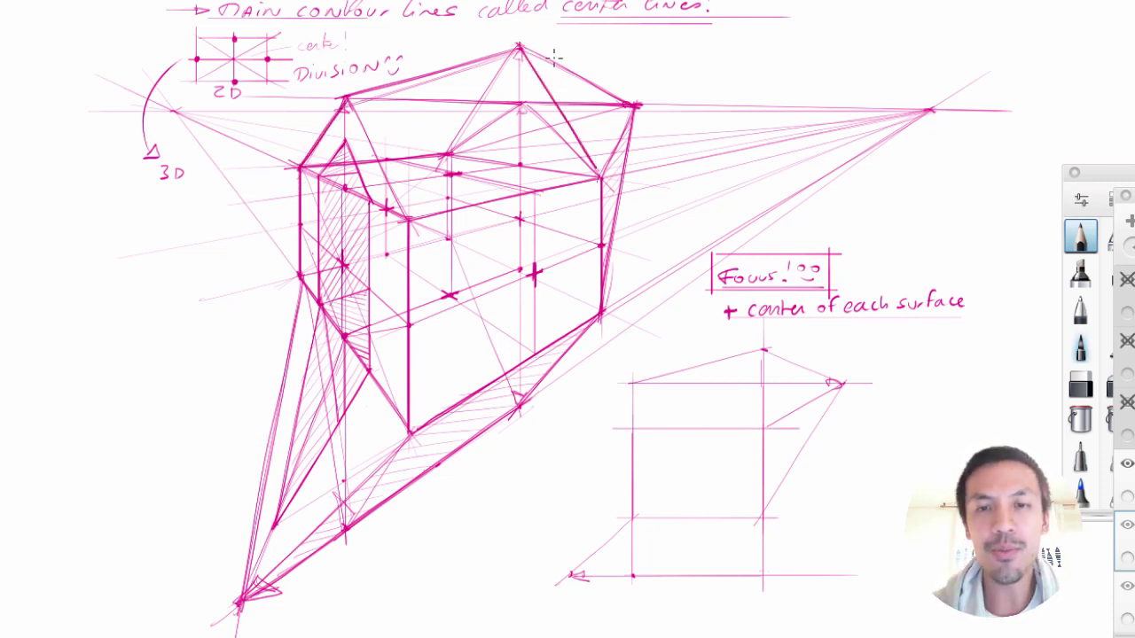
{"action": "left_click_drag", "start_coordinate": [521, 50], "coordinate": [637, 107]}
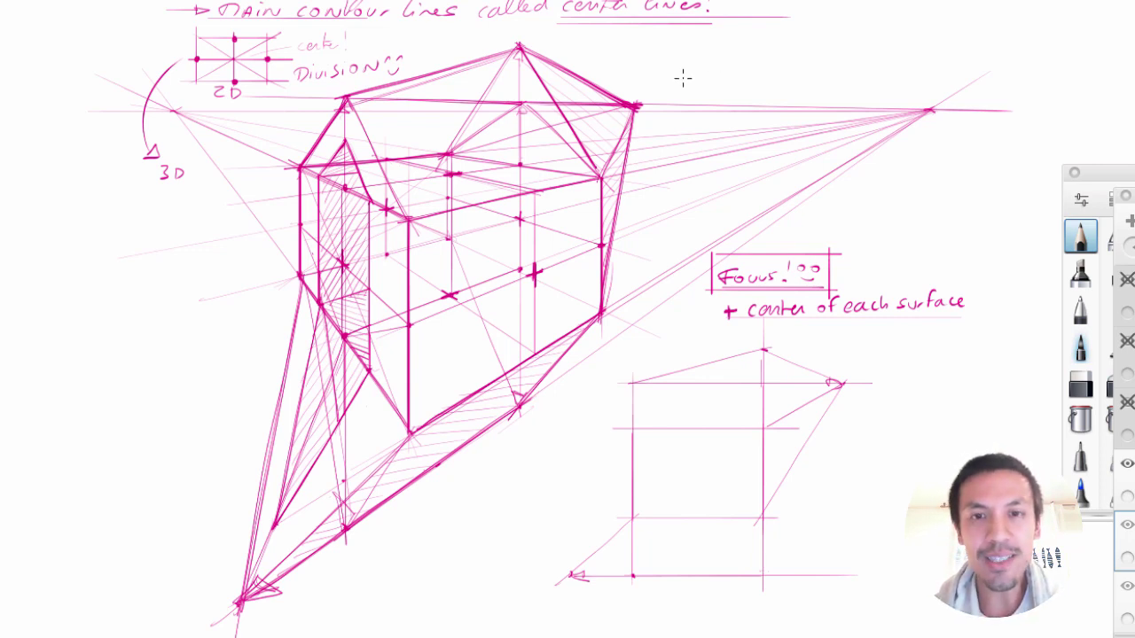
- Drop a vertical from the sloped ridge's middle to the top face's center and draw the roof's middle cross-section down to the side edges
{"action": "left_click_drag", "start_coordinate": [453, 68], "coordinate": [452, 151]}
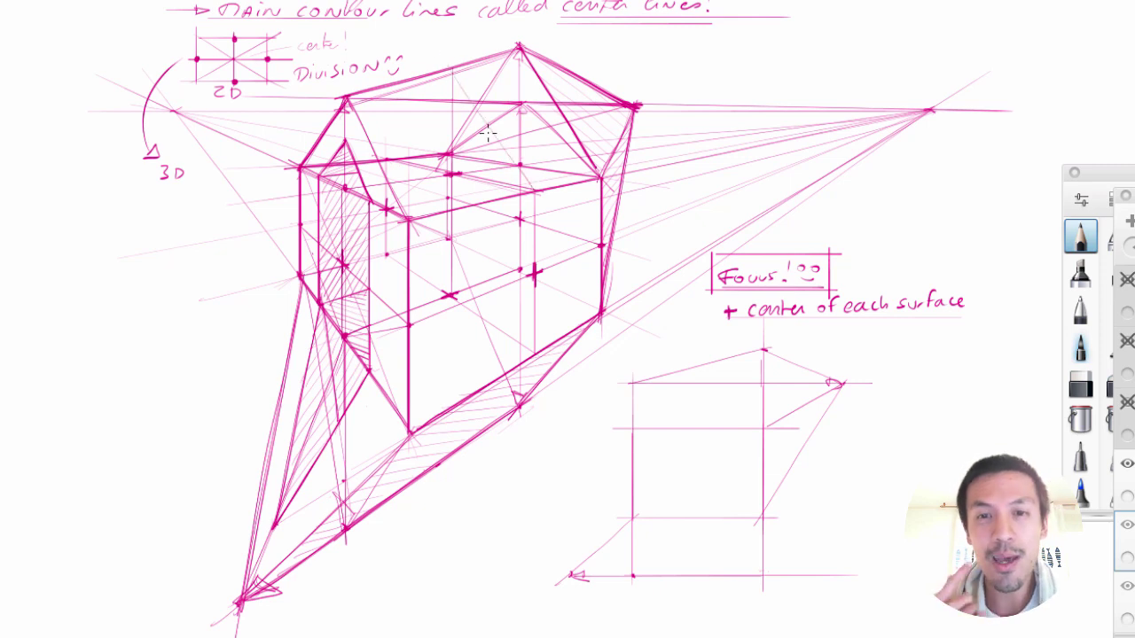
{"action": "mouse_move", "coordinate": [398, 143]}
{"action": "left_mouse_down"}
{"action": "mouse_move", "coordinate": [450, 68]}
{"action": "mouse_move", "coordinate": [535, 184]}
{"action": "left_mouse_up"}
{"action": "left_click_drag", "start_coordinate": [457, 80], "coordinate": [537, 191]}
{"action": "key", "text": "ctrl+z"}
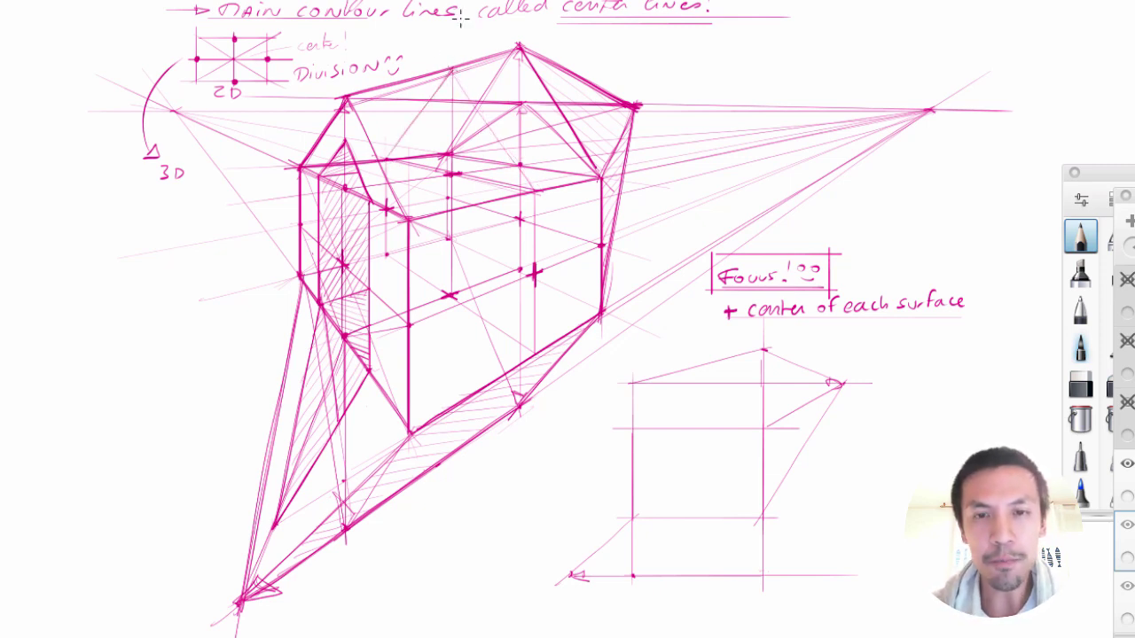